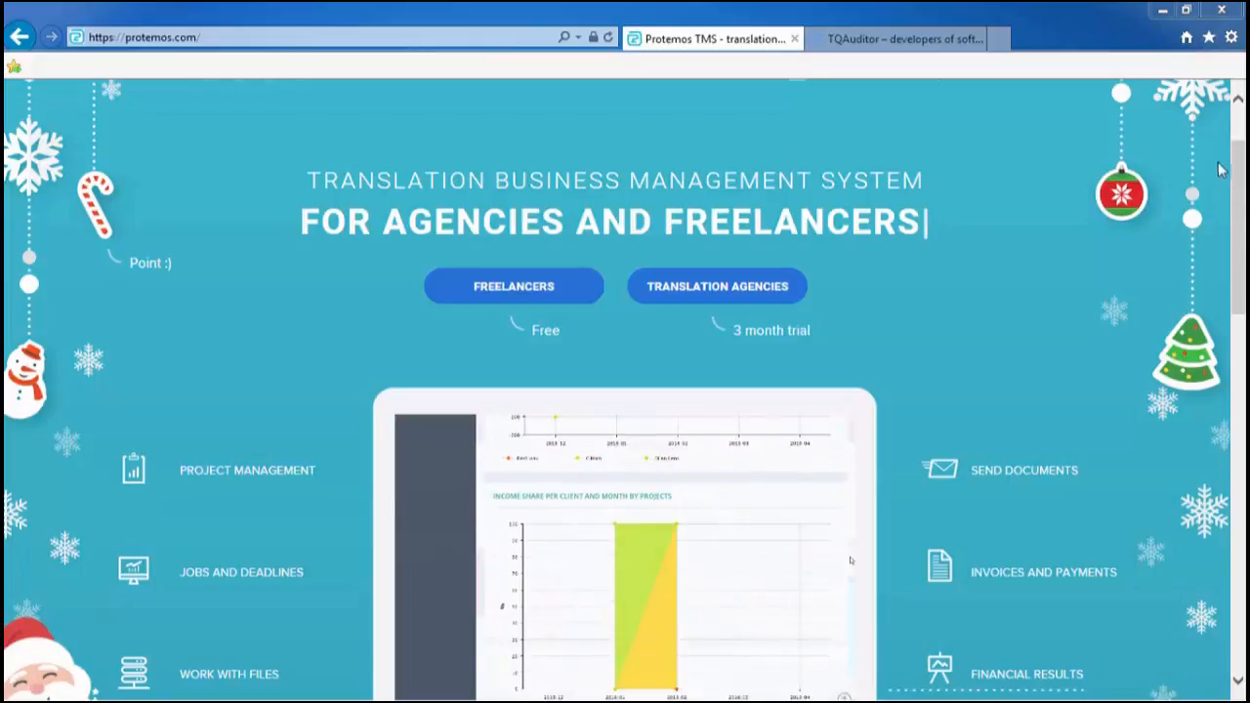
Step: Open the sign-up form for a new Protemos account from the home page
scroll(1221, 169, up, 2)
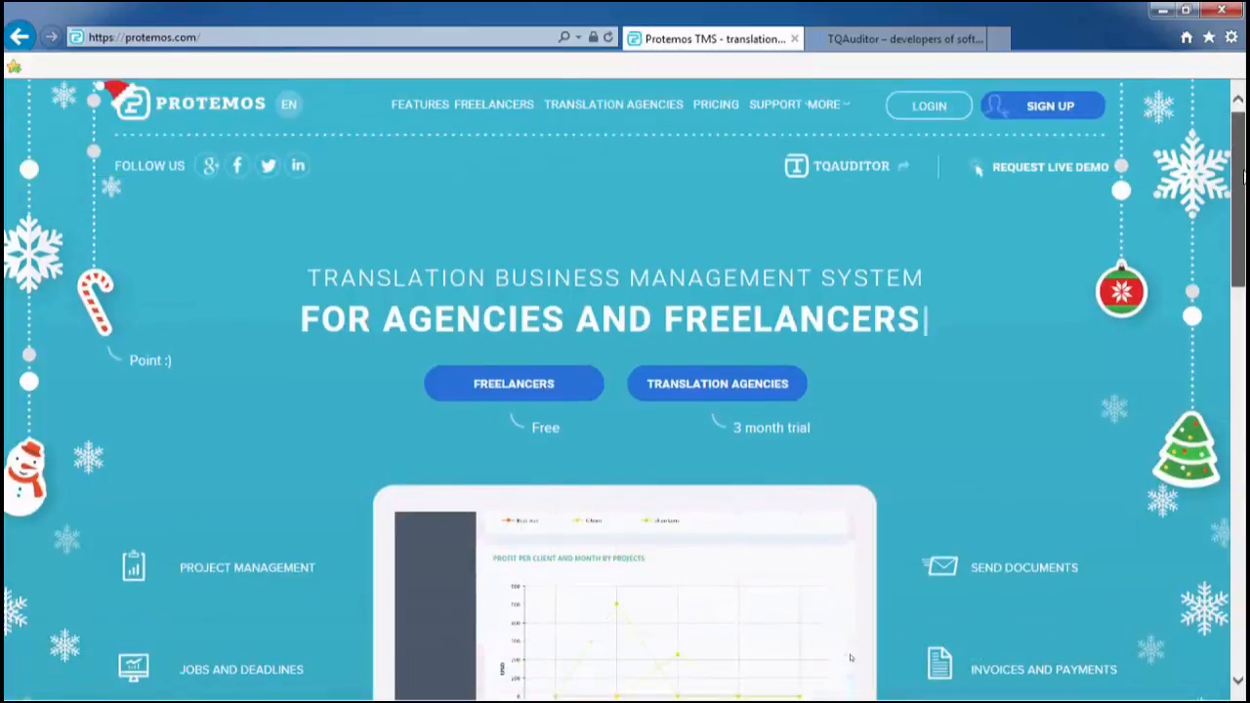
scroll(1243, 177, up, 1)
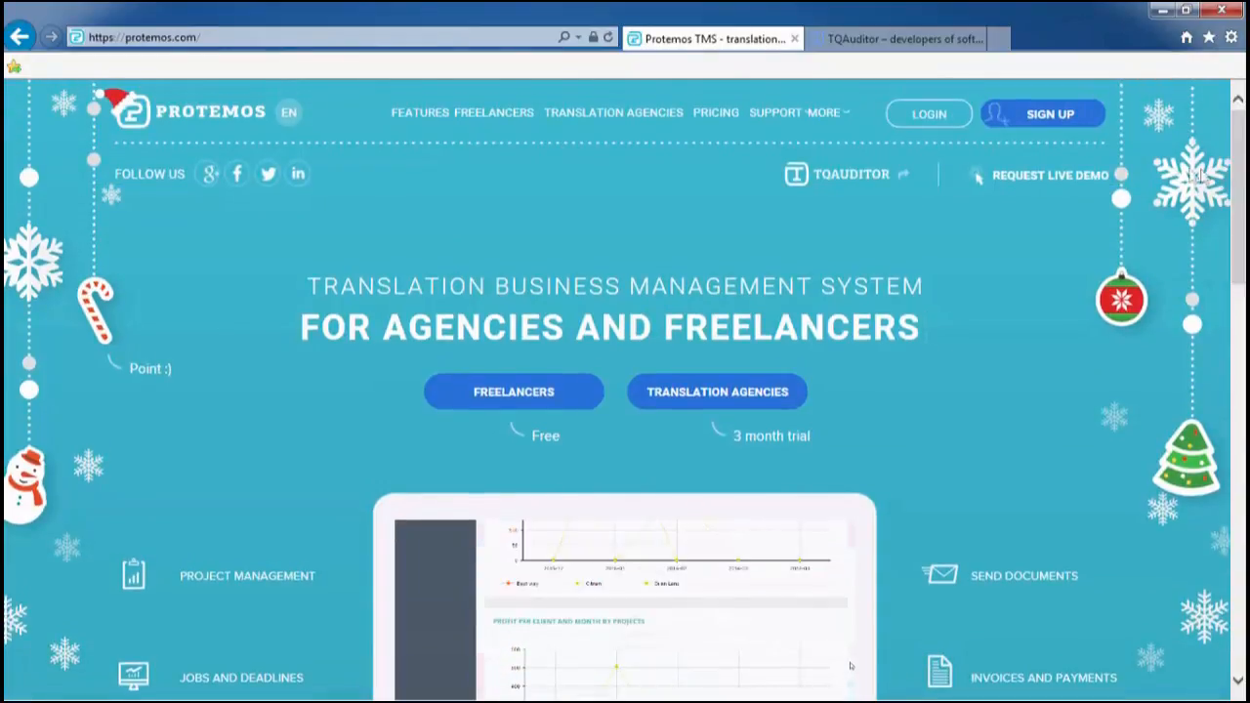
click(1061, 130)
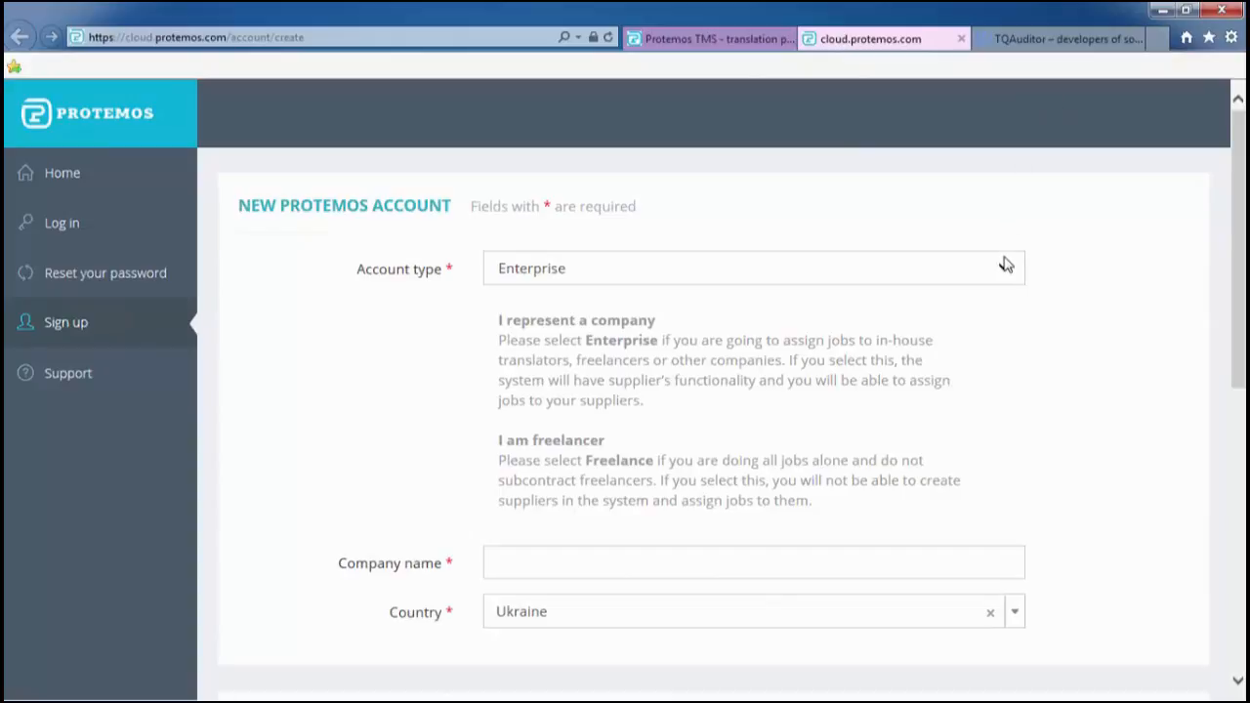
Step: Keep Enterprise as the account type and submit the sign-up form for VK_Company
click(1006, 266)
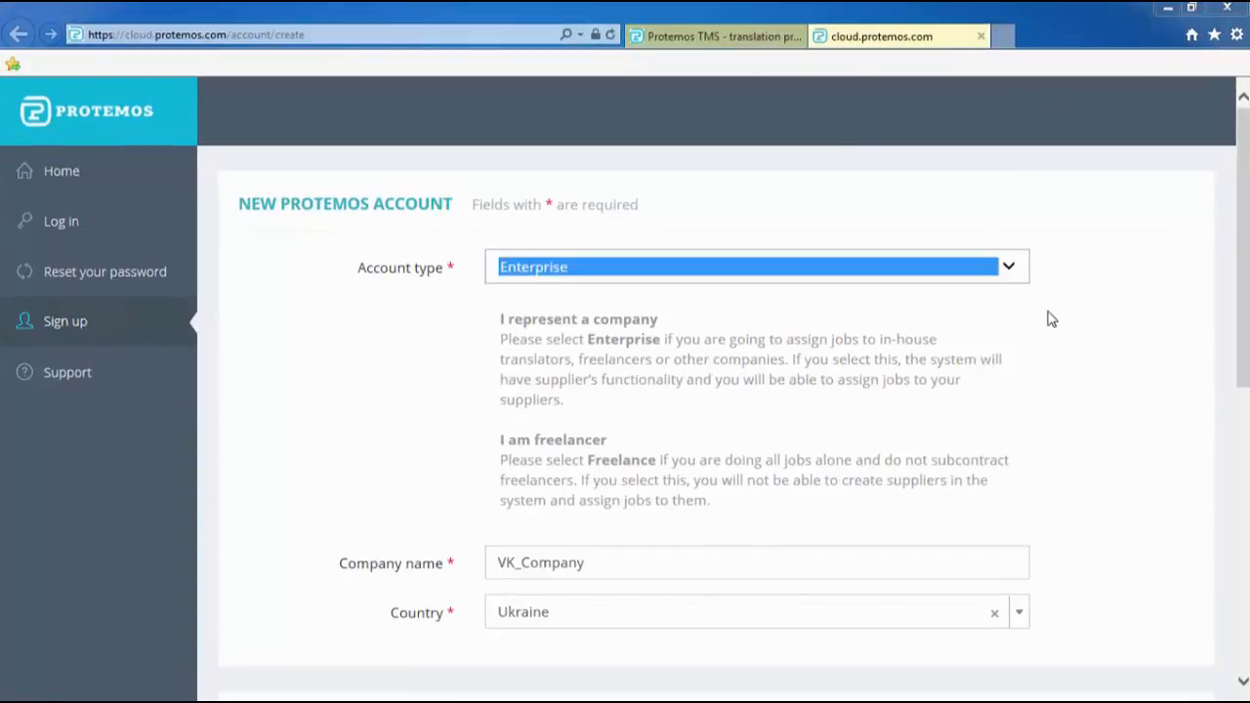
click(1051, 320)
scroll(1051, 320, down, 6)
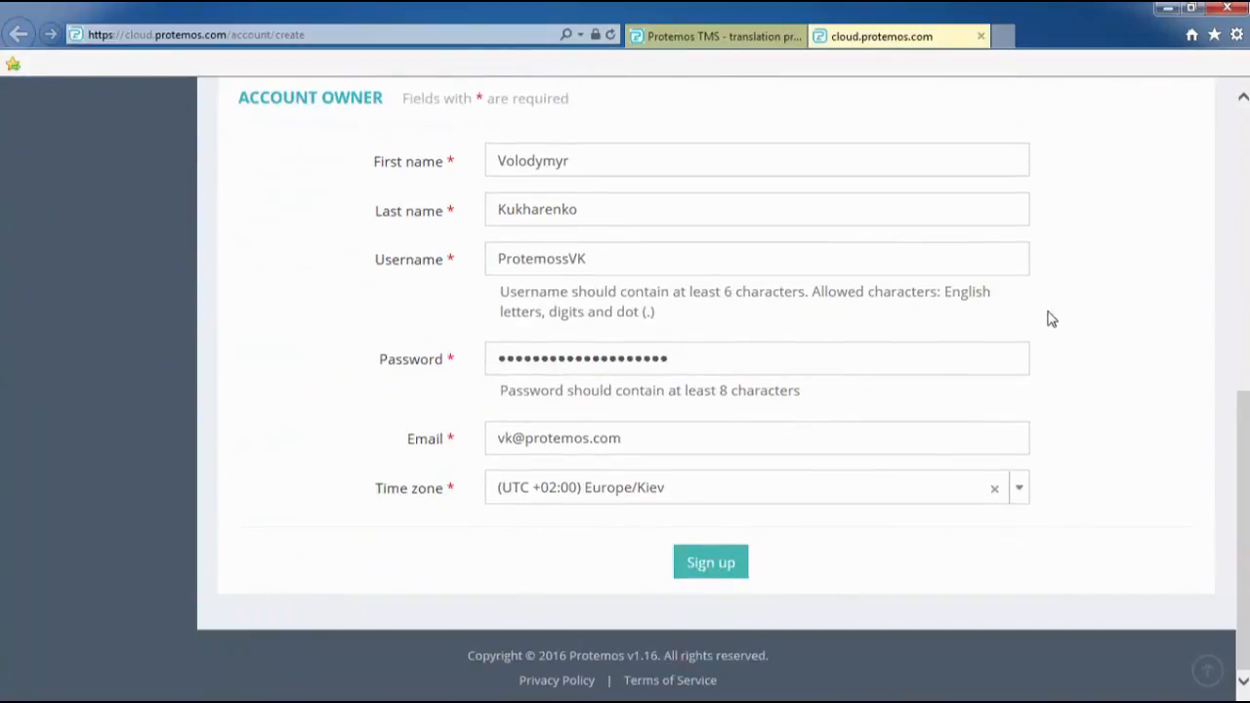
click(720, 571)
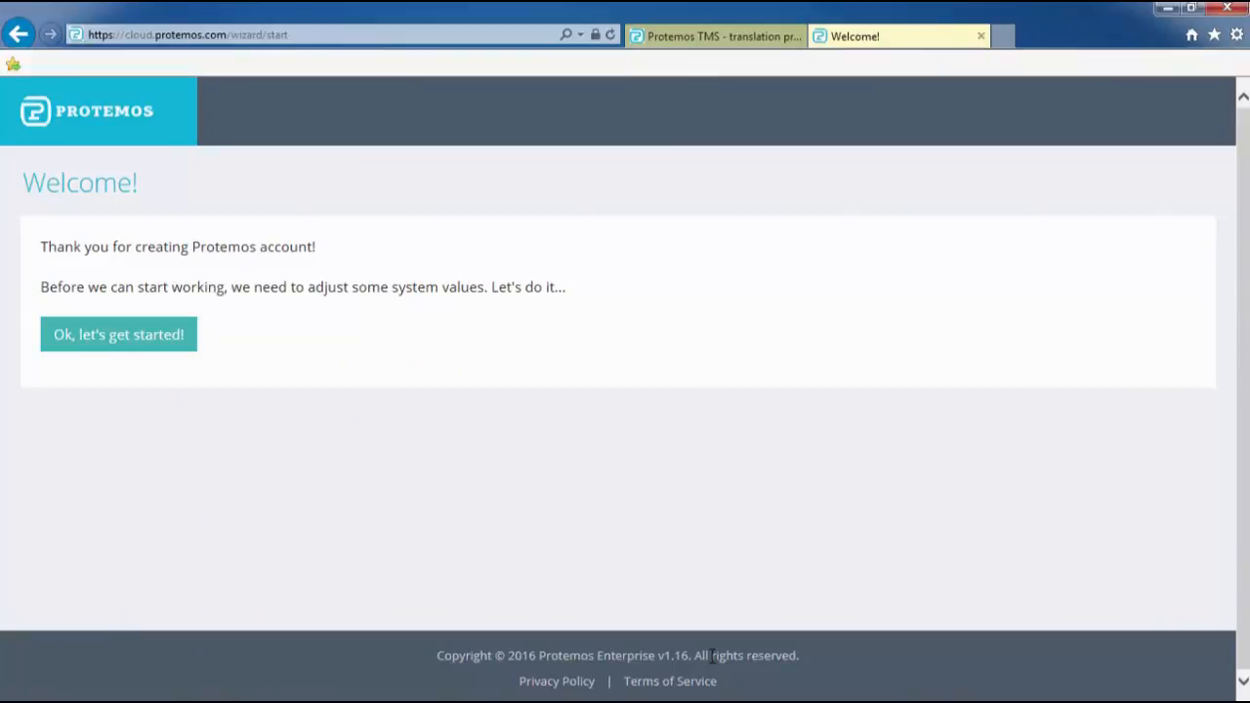
Step: Start the setup wizard and accept the predefined services and language pairs, advancing to units
click(119, 346)
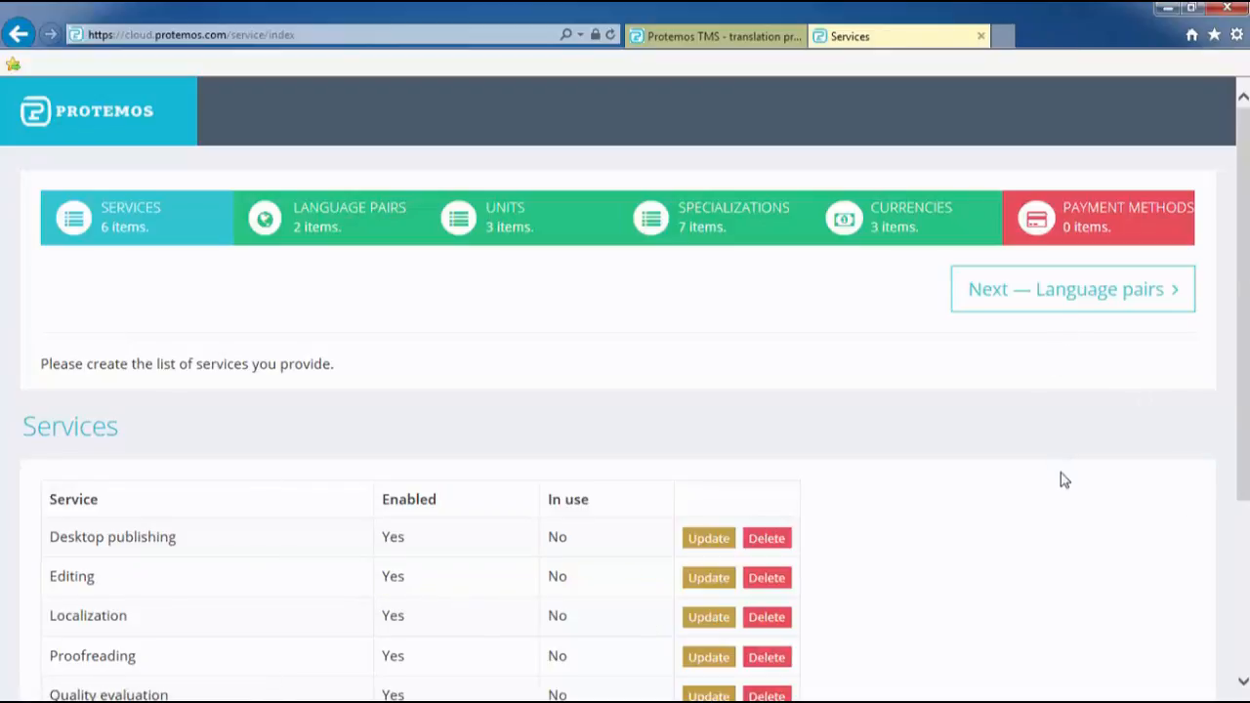
scroll(1061, 473, down, 3)
scroll(1062, 478, up, 3)
click(1061, 295)
scroll(932, 472, down, 2)
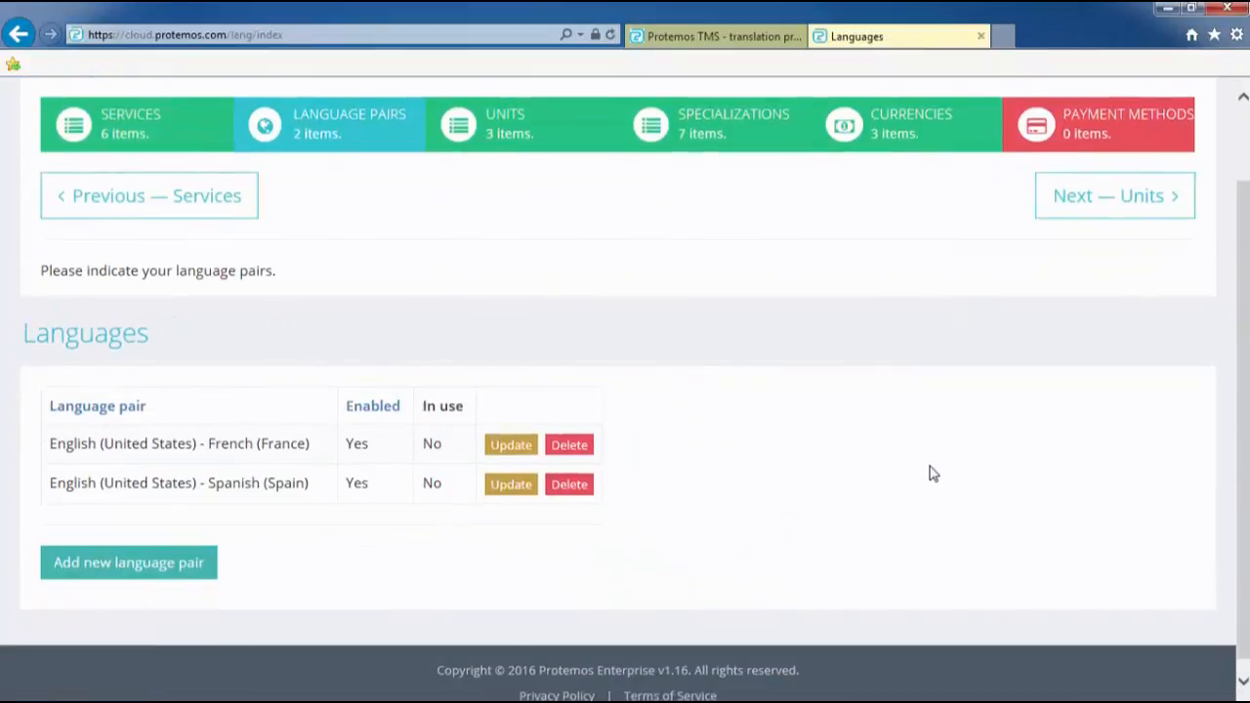
click(1119, 213)
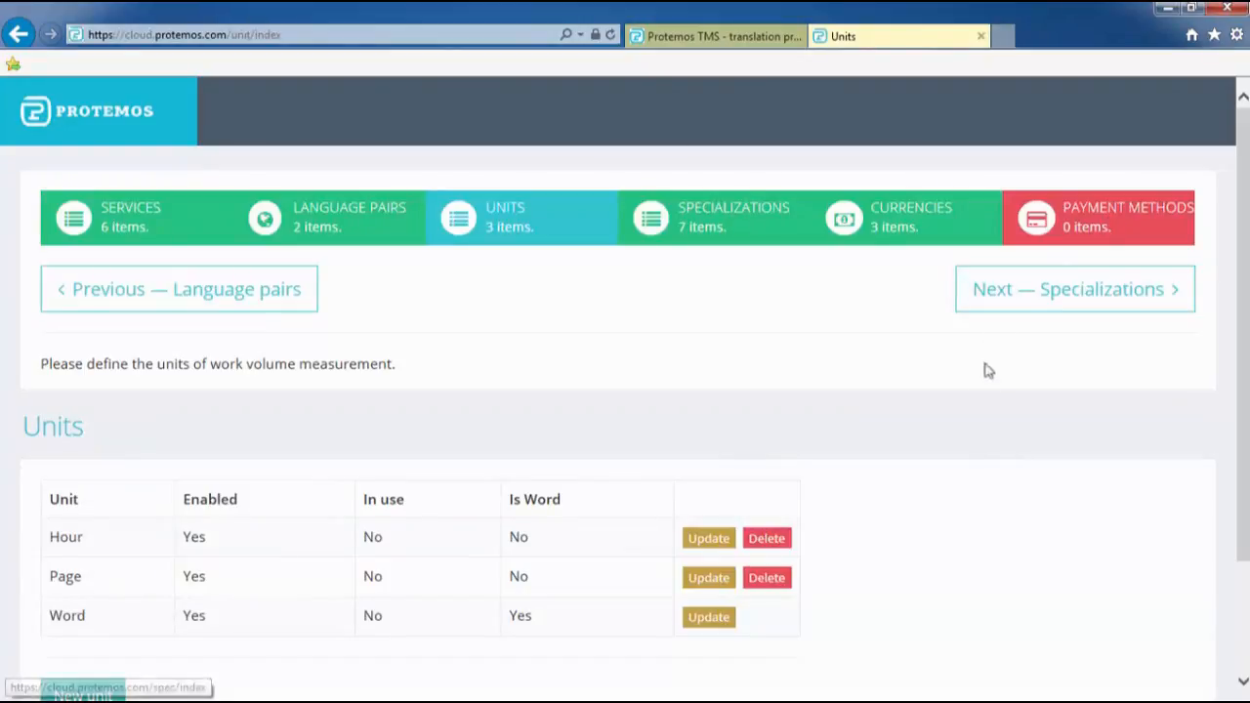
Step: Accept the predefined units, specializations and currencies in the wizard, advancing to payment methods
scroll(973, 418, down, 2)
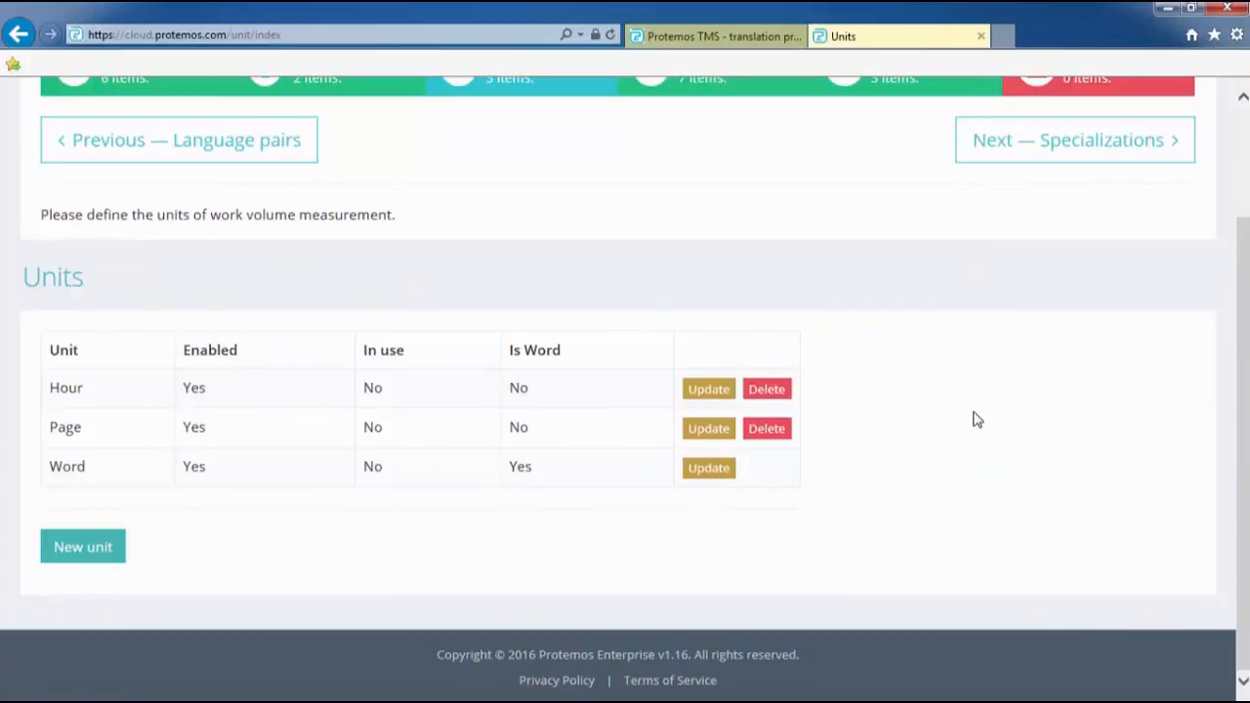
click(1040, 161)
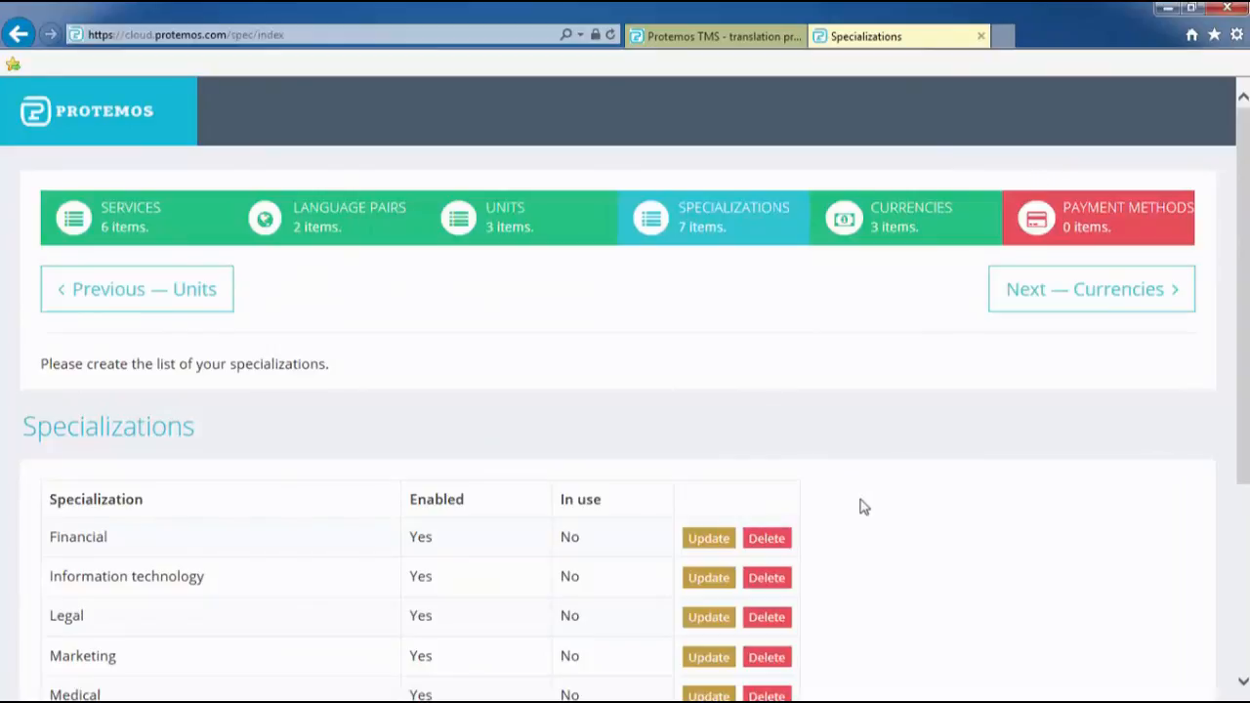
scroll(864, 508, down, 3)
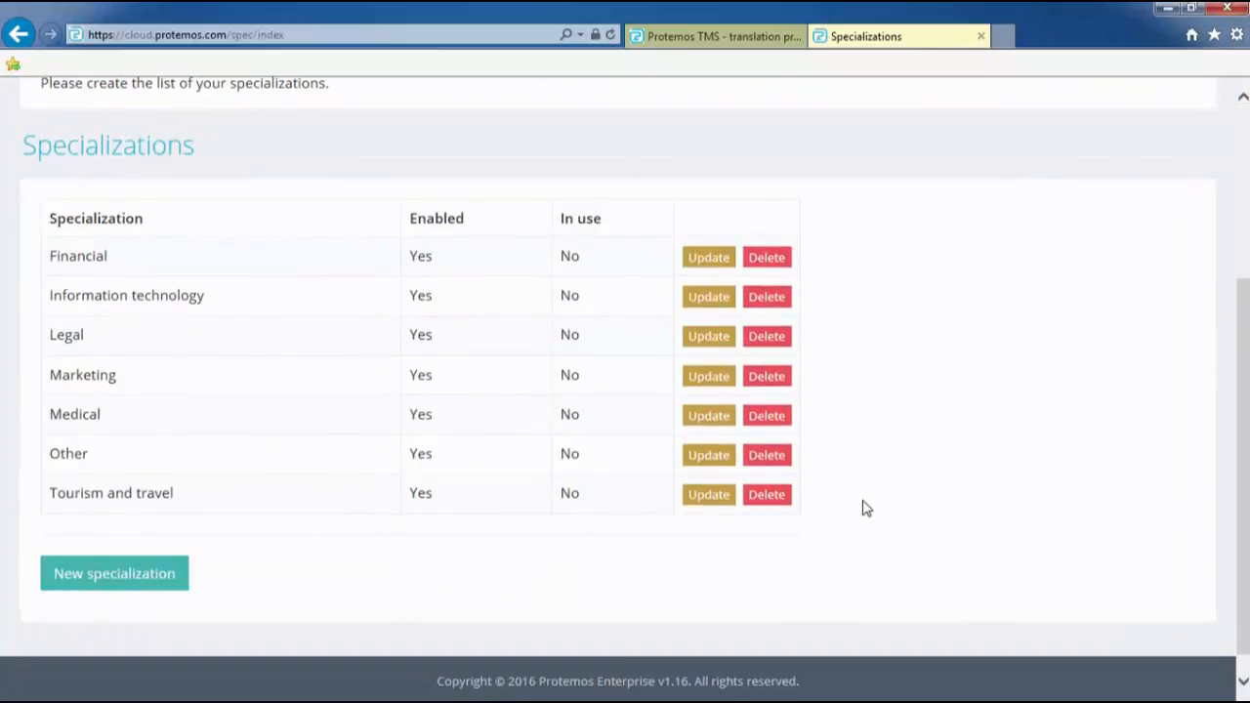
scroll(864, 508, up, 3)
click(1048, 291)
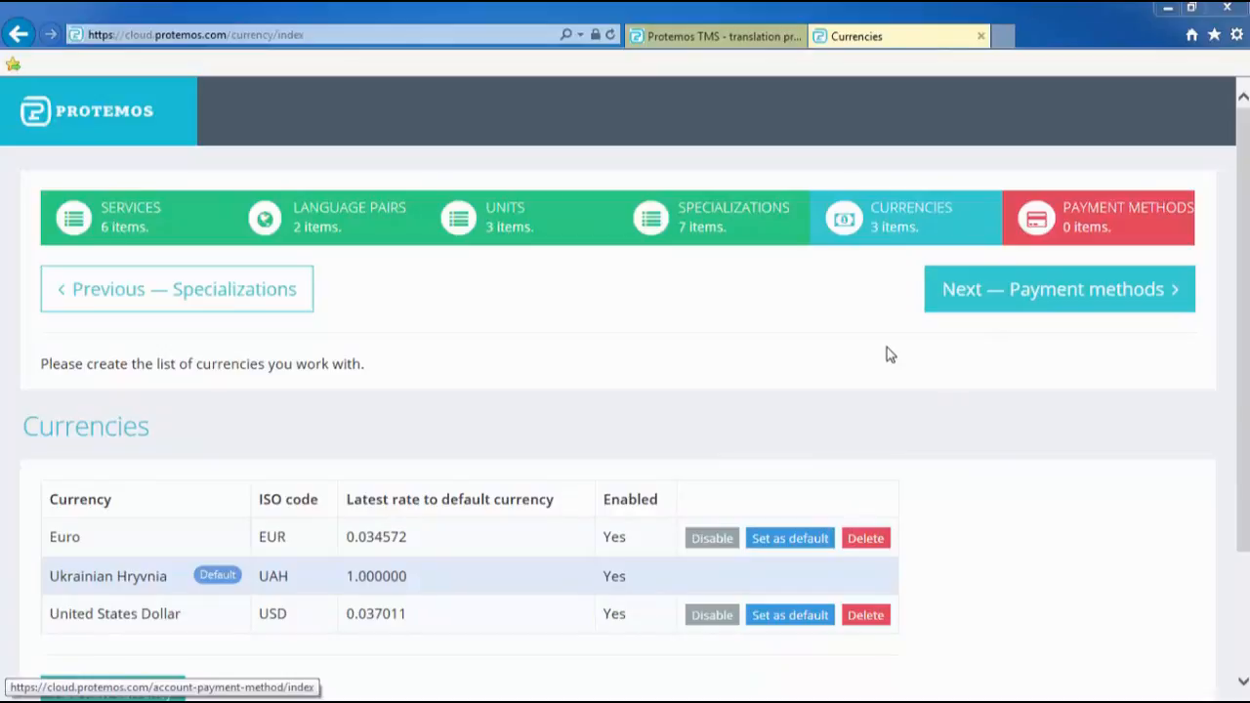
click(1048, 293)
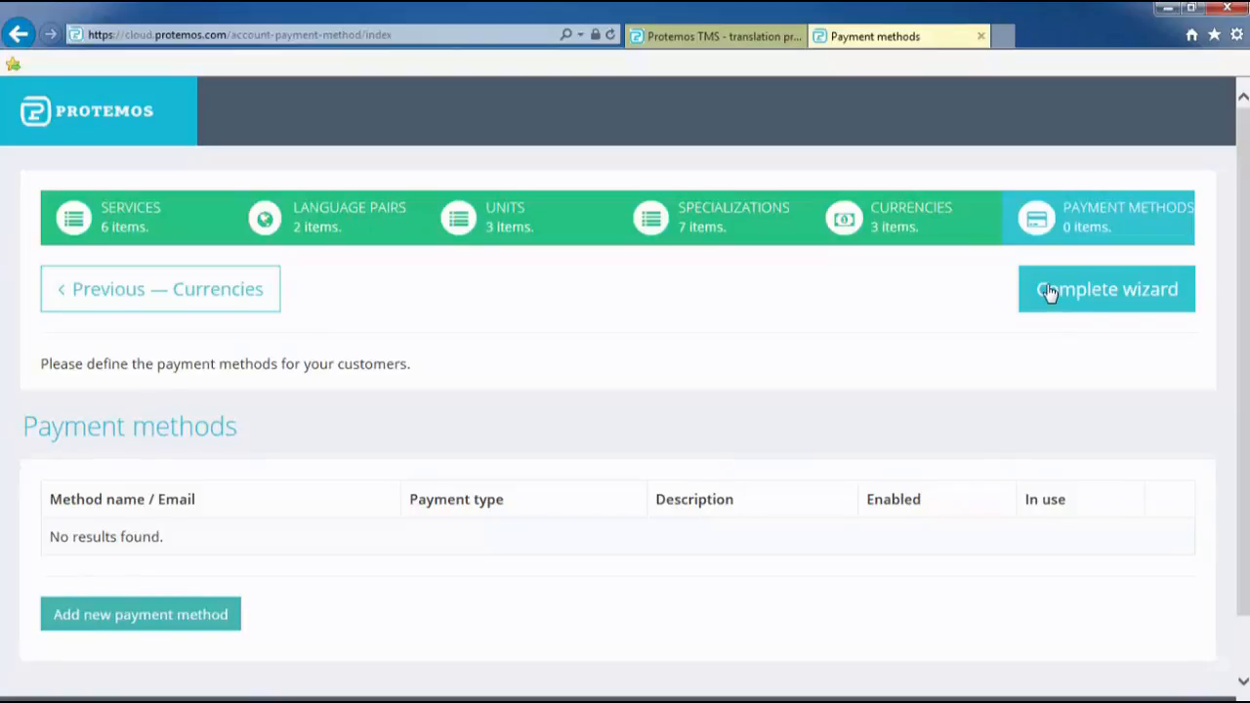
Step: Add a PayPal payment method with the account owner's e-mail as the method name and save it
click(201, 615)
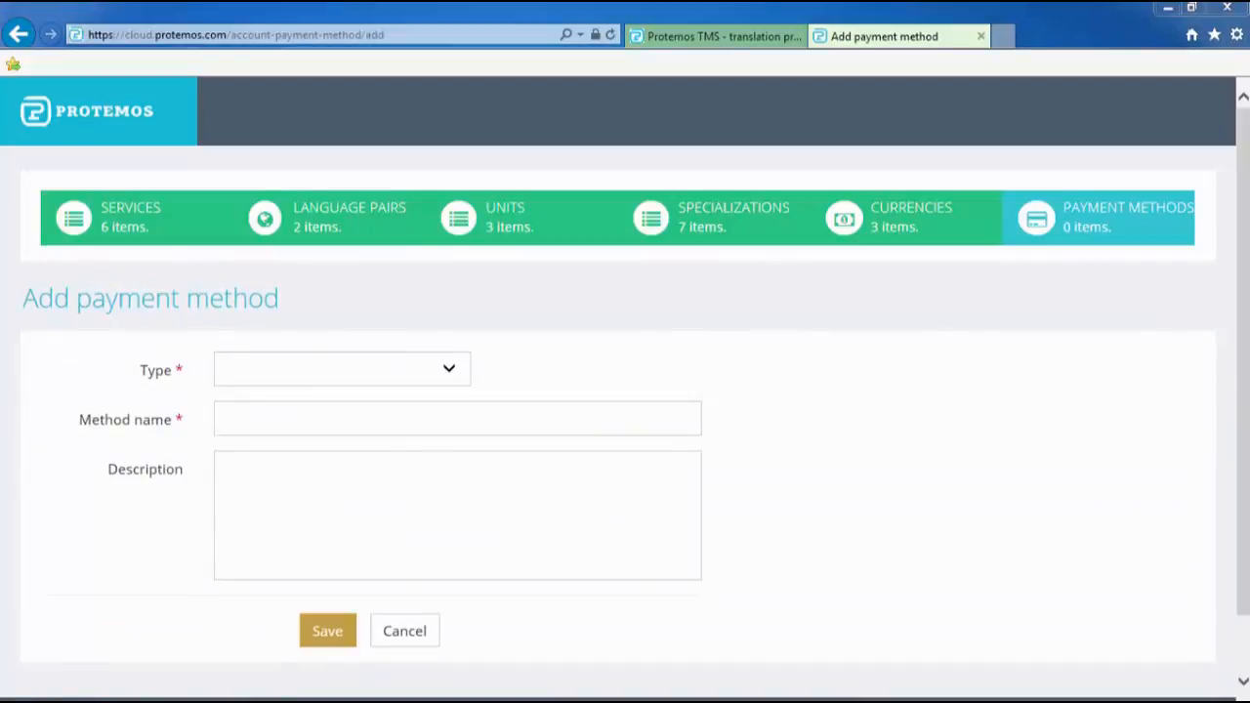
click(277, 380)
click(259, 407)
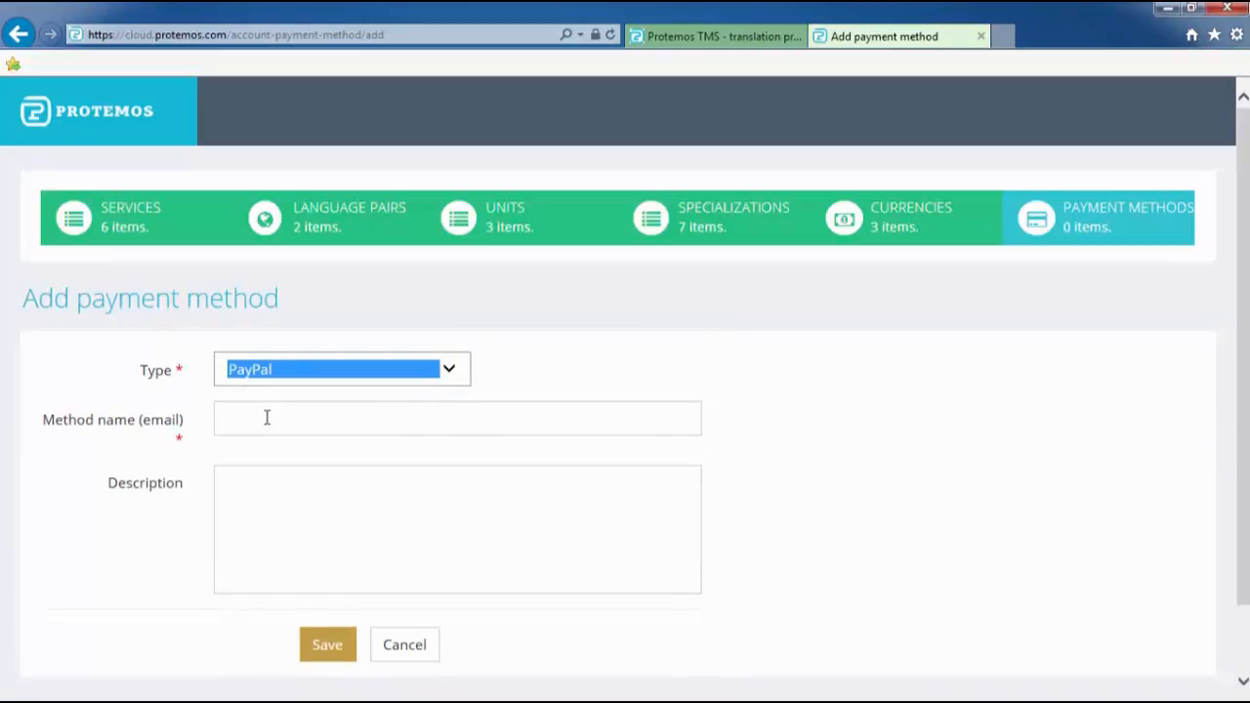
click(267, 417)
key(ctrl+v)
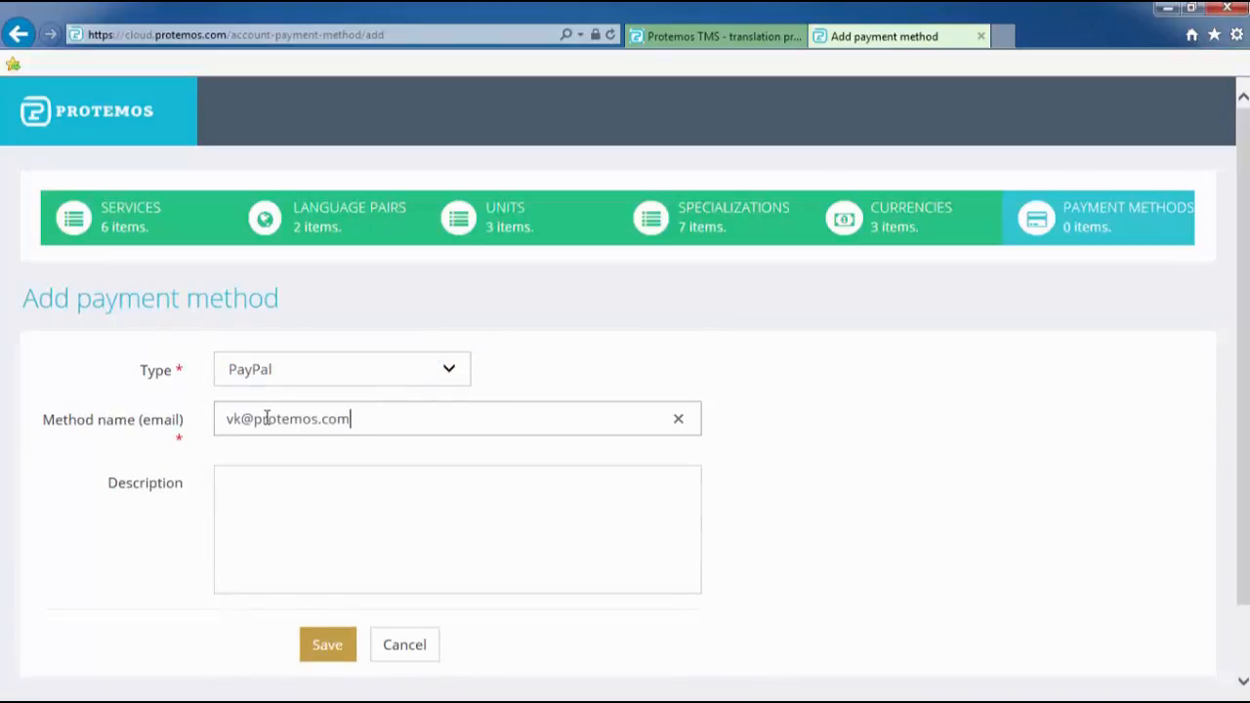
click(333, 652)
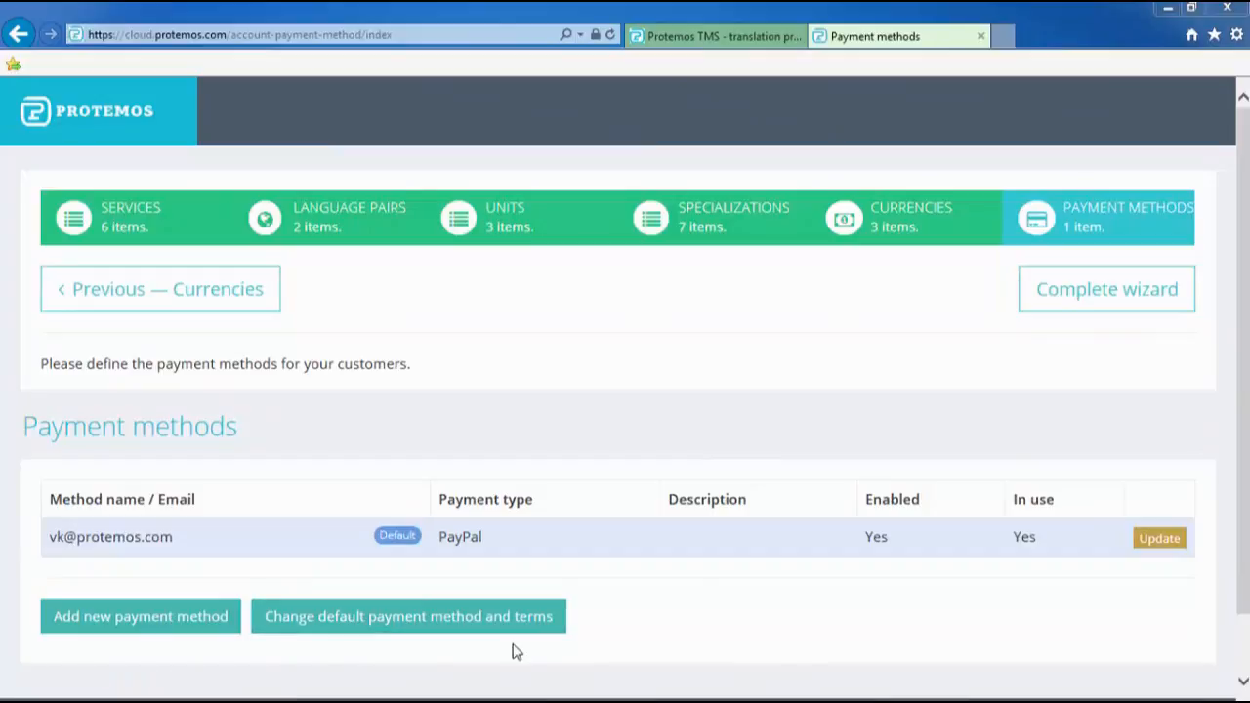
Step: Recheck the wizard's currencies, return to payment methods and complete the wizard
click(213, 302)
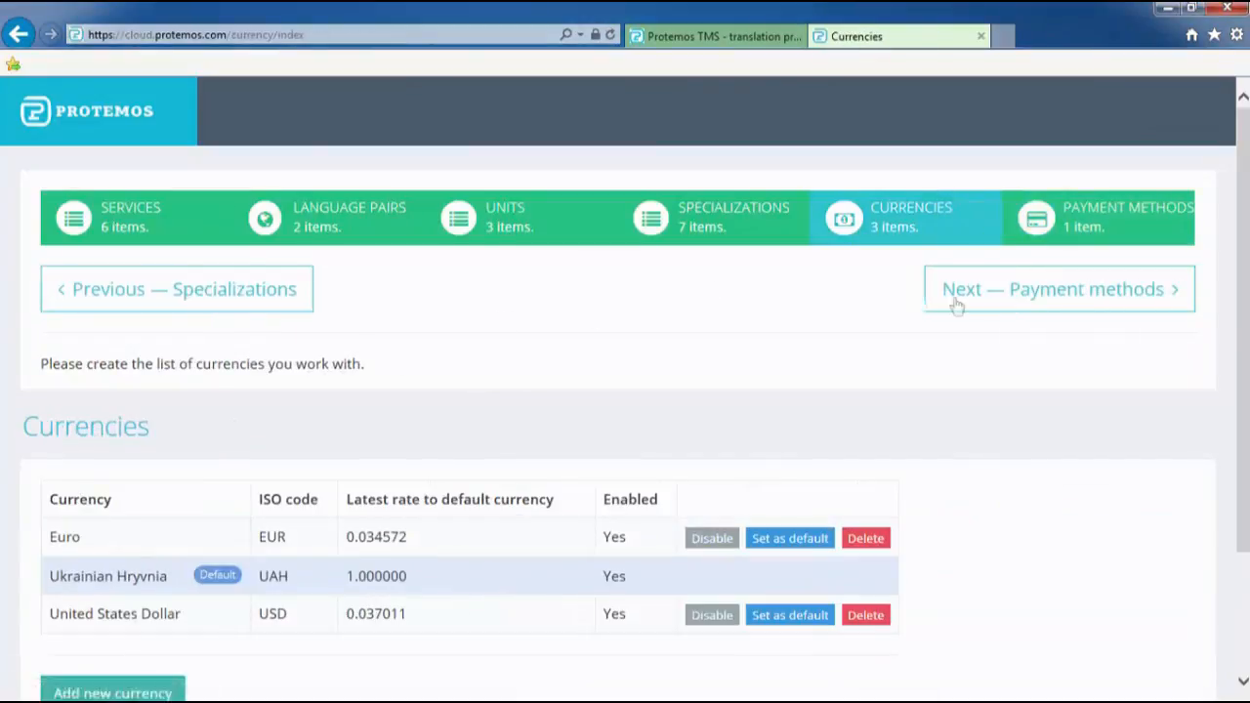
click(964, 304)
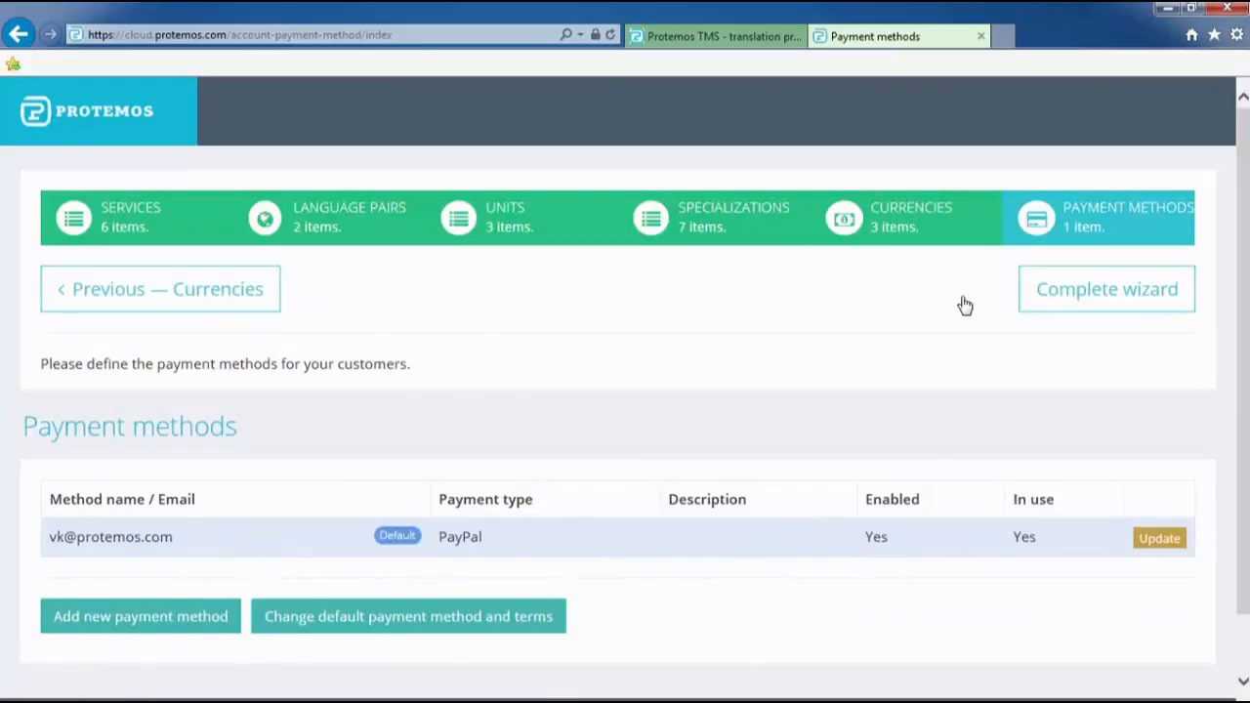
click(1067, 305)
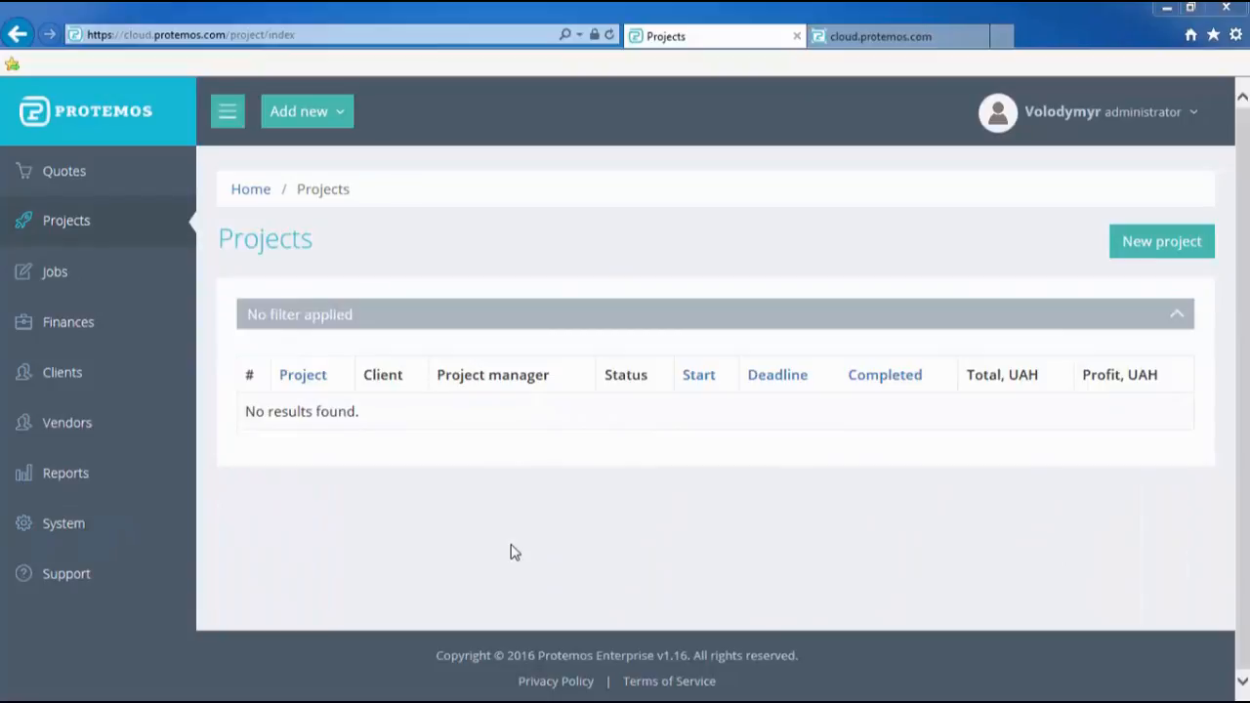
Step: Start a new client record of type Company and enter Protemos Corporation as the company name
click(63, 388)
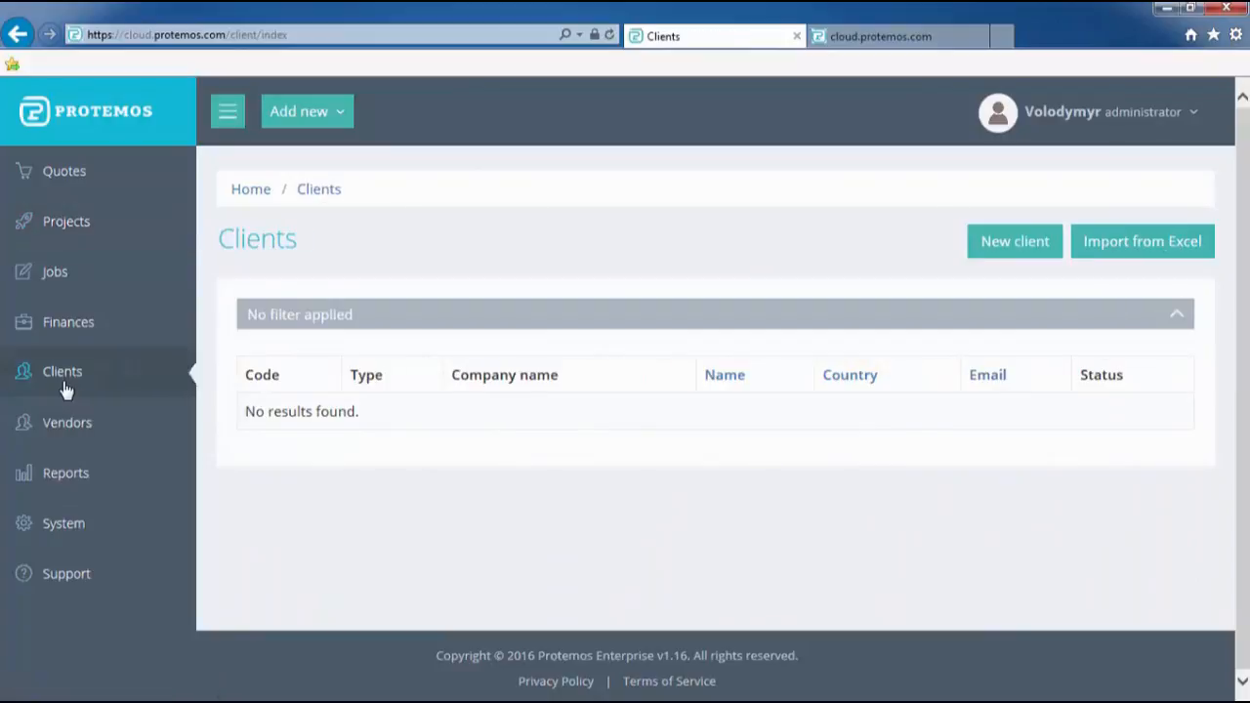
click(1001, 262)
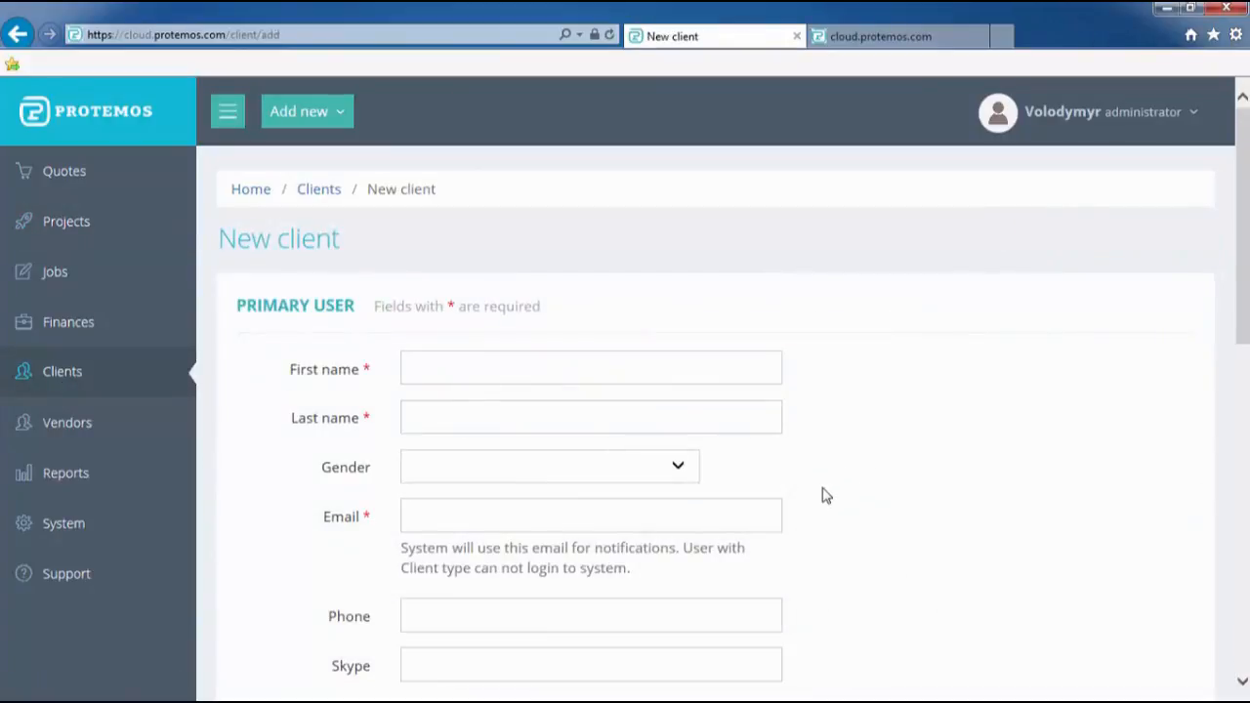
scroll(823, 495, down, 4)
scroll(823, 495, down, 2)
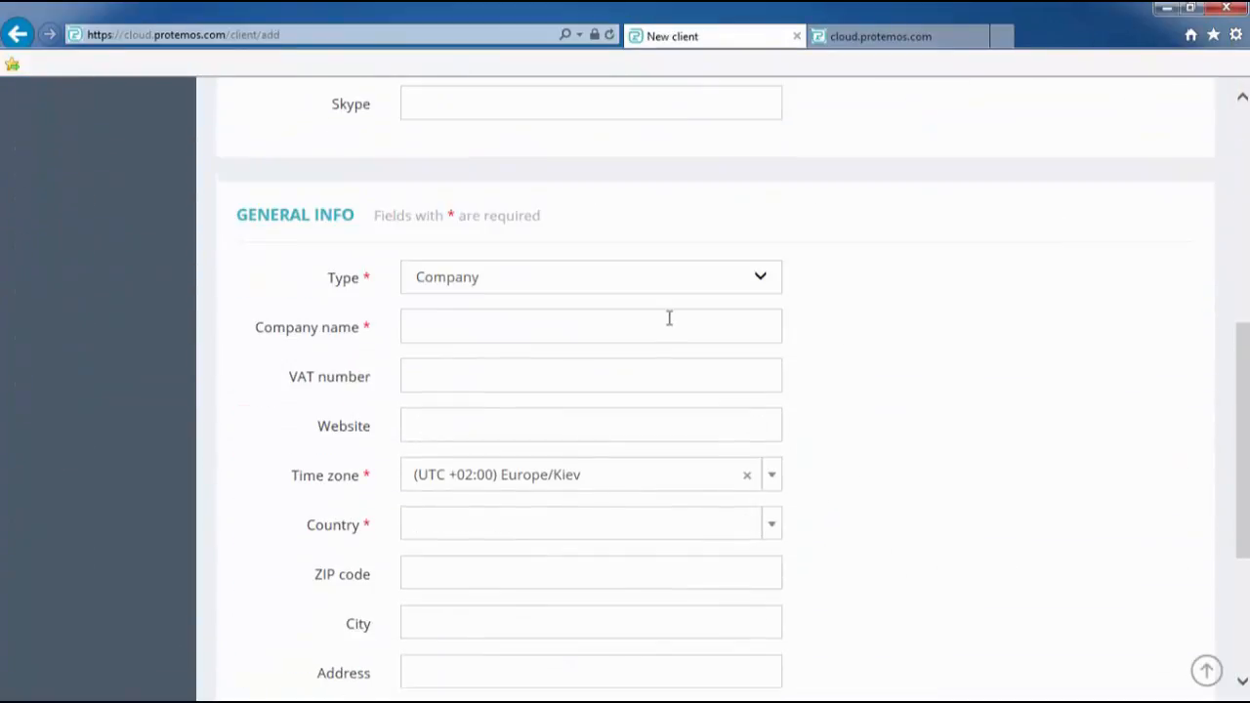
click(580, 282)
click(573, 283)
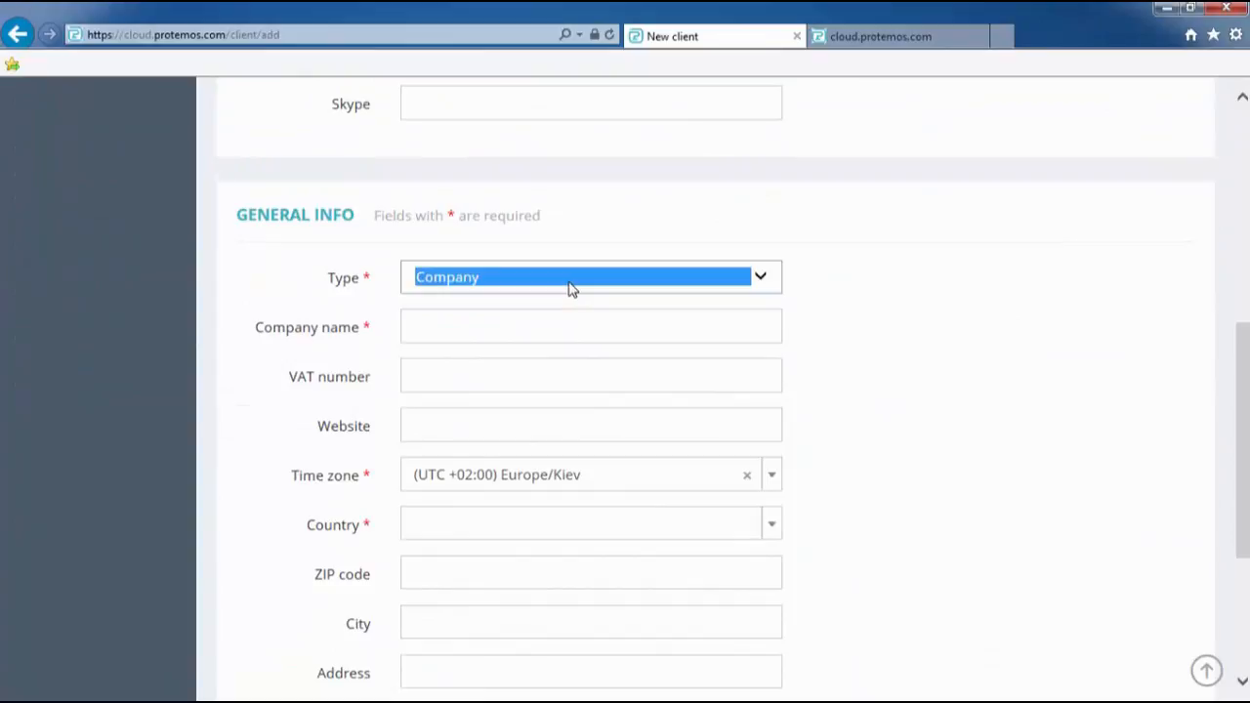
click(529, 325)
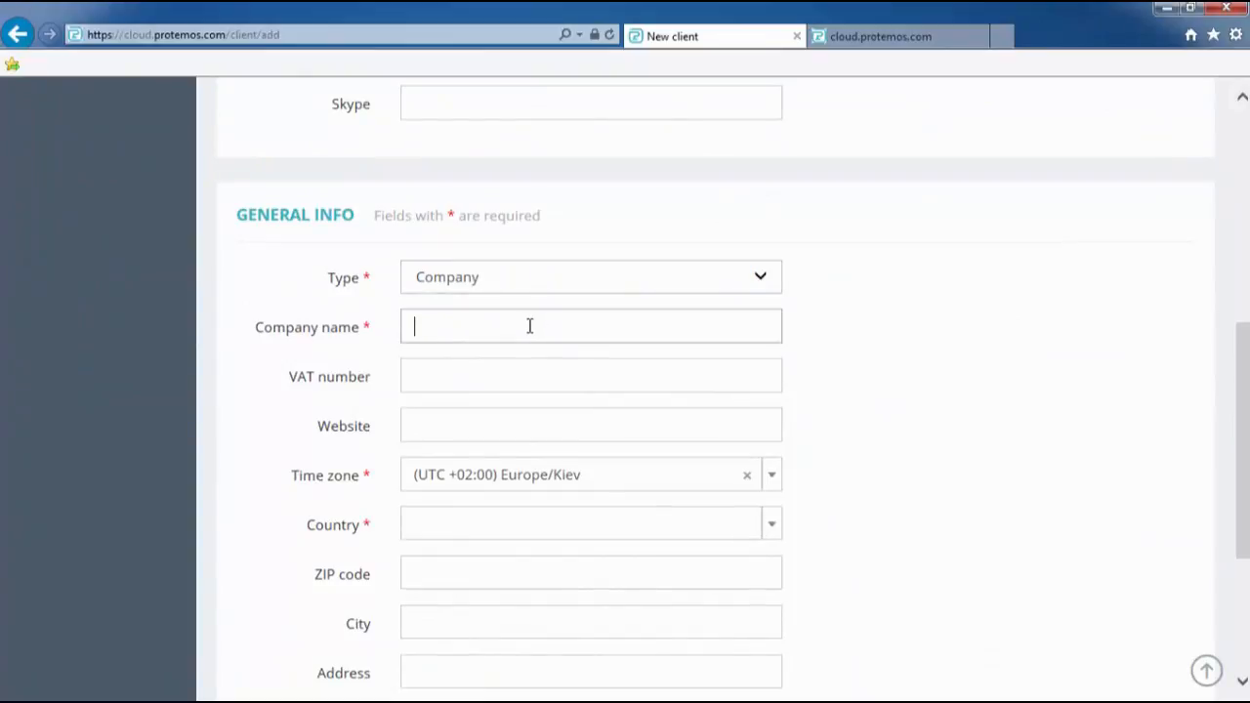
text(Protemos Corporation)
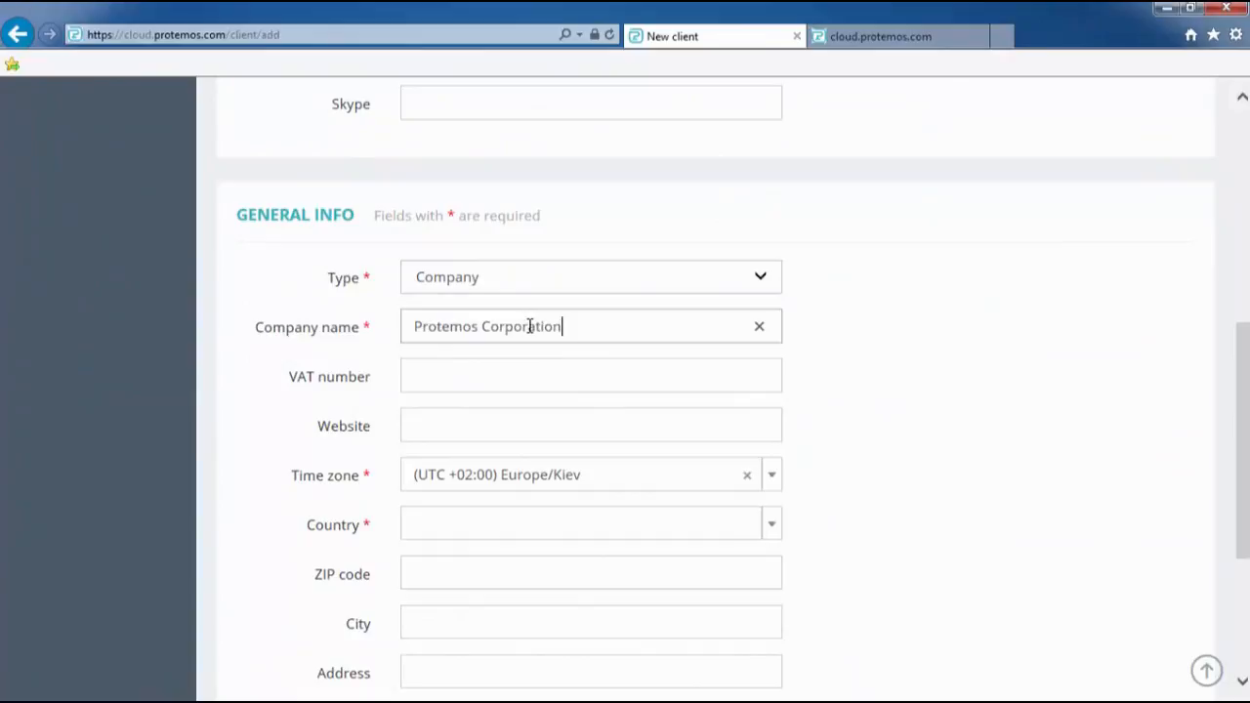
Step: Set the new client's country to Ukraine
click(281, 452)
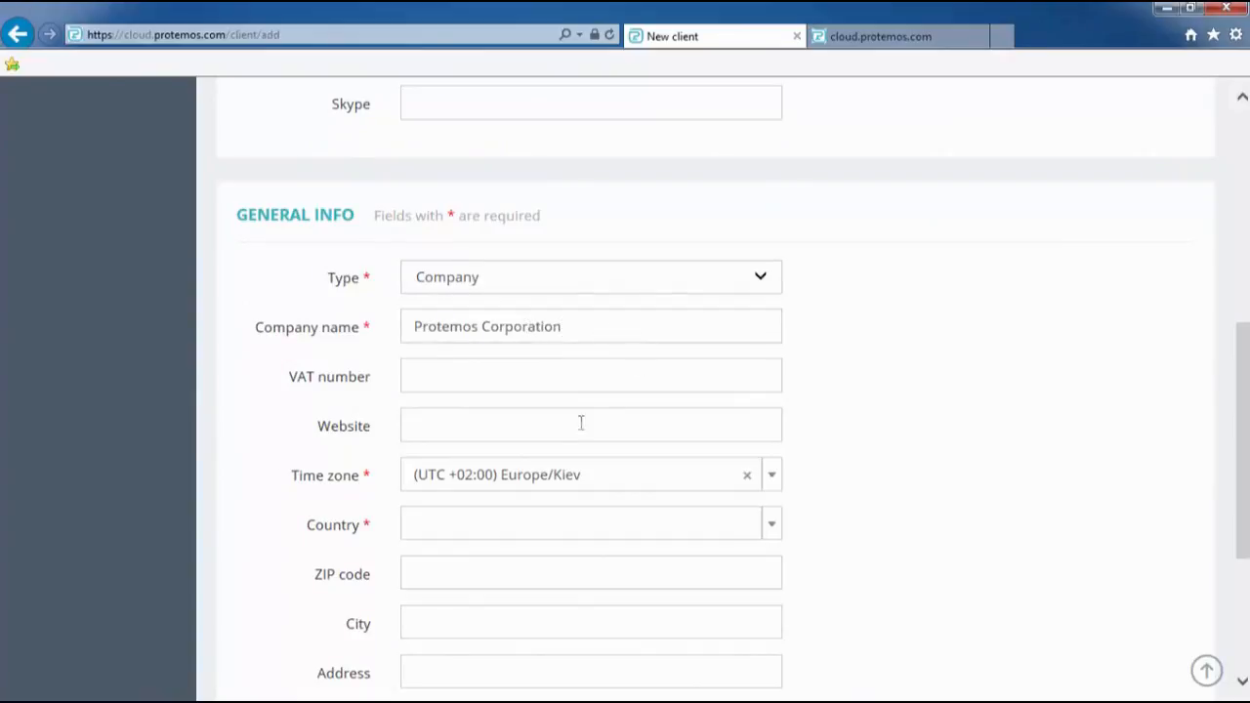
click(551, 526)
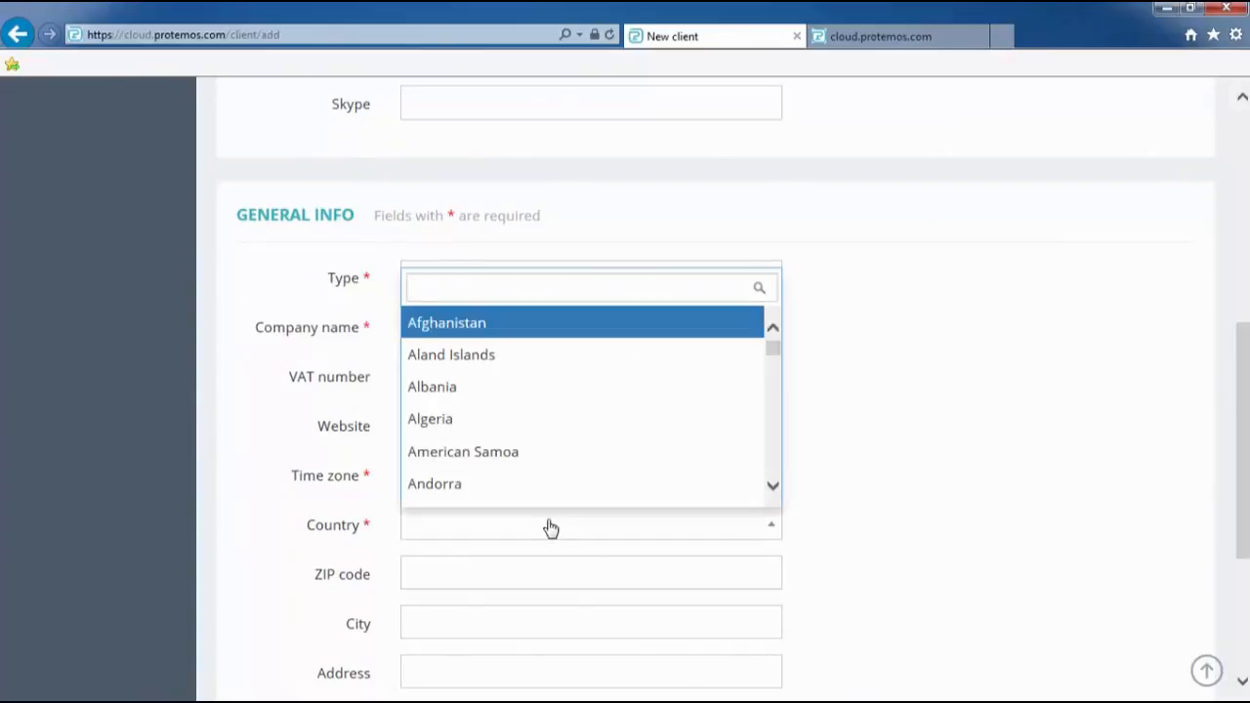
text(uk)
key(Return)
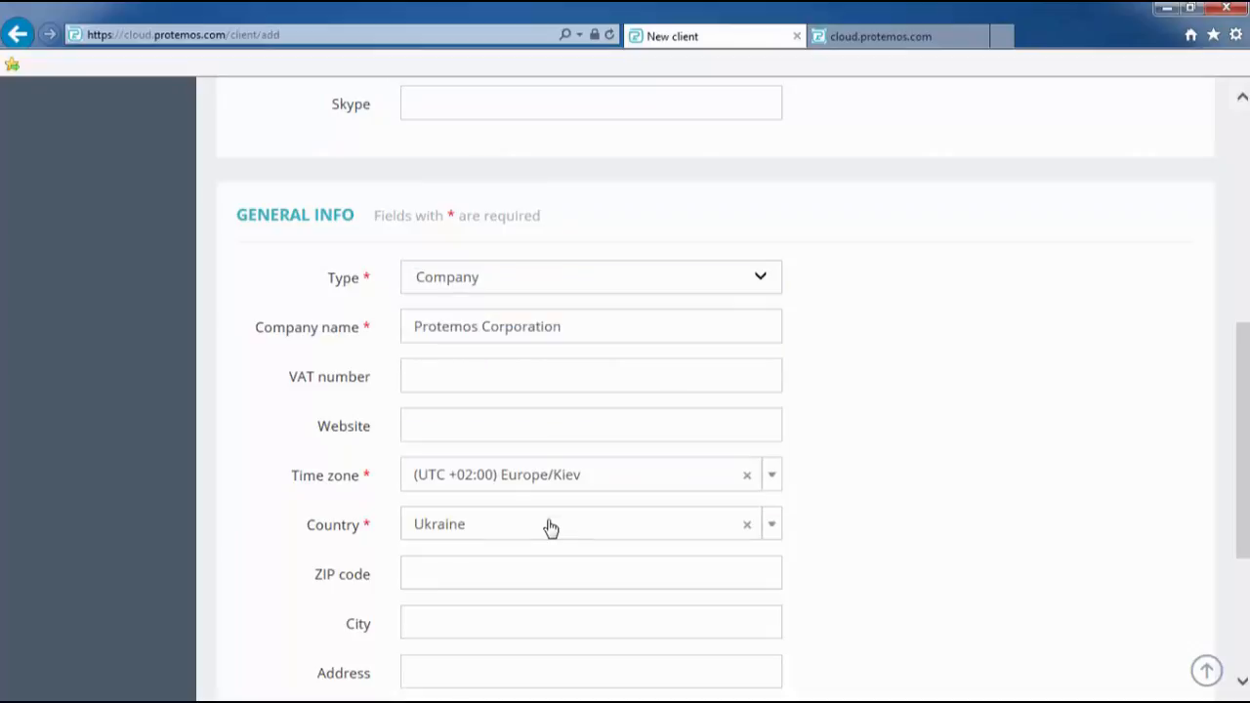
Step: Check the primary user details of the new client and save the client record
scroll(957, 461, up, 4)
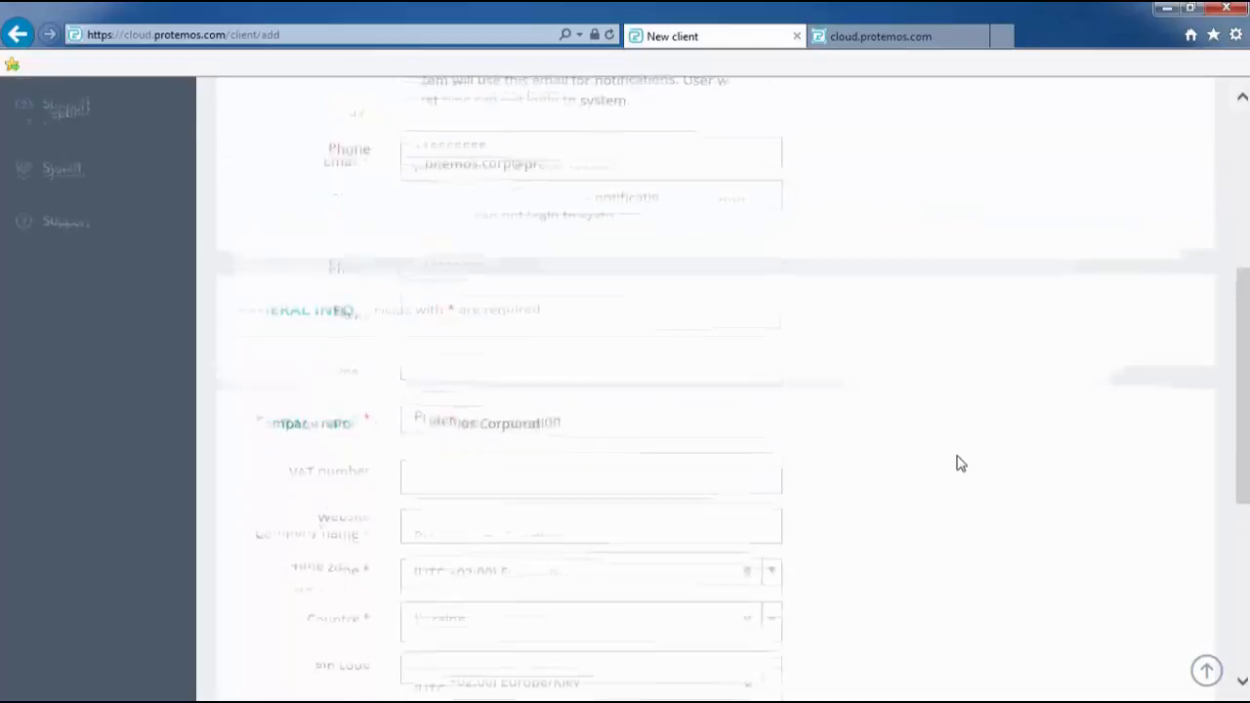
scroll(957, 464, up, 1)
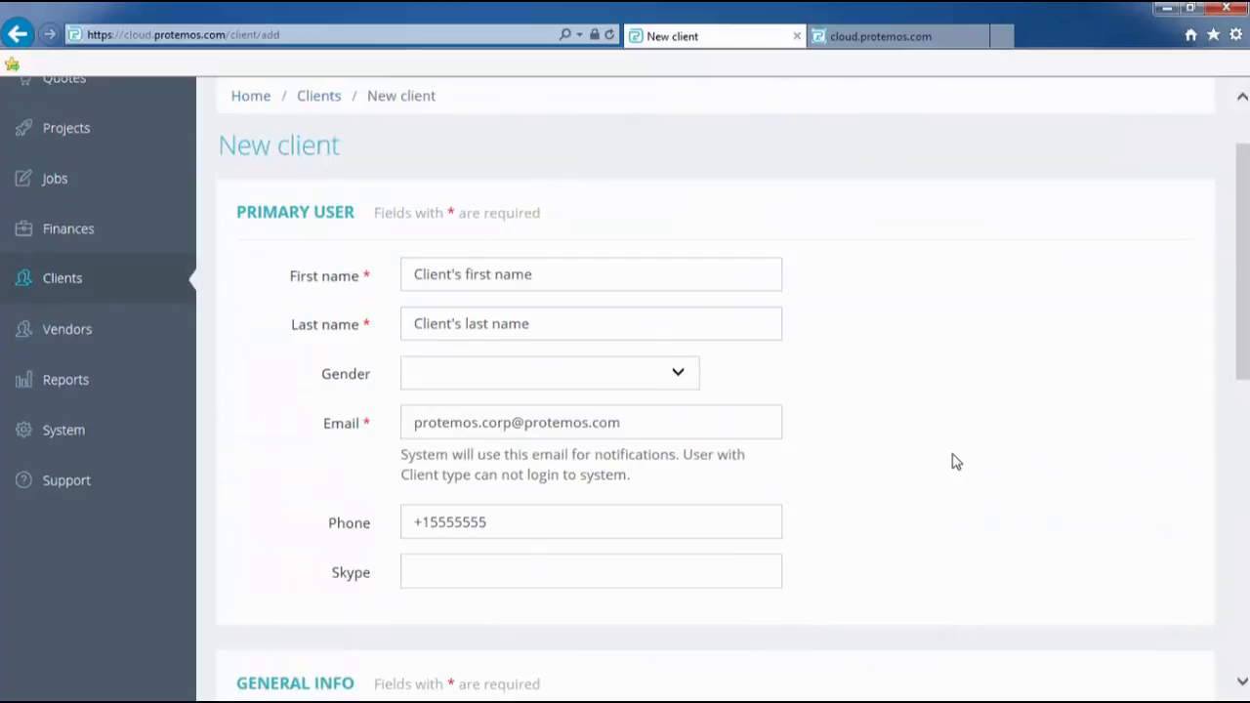
scroll(956, 462, down, 10)
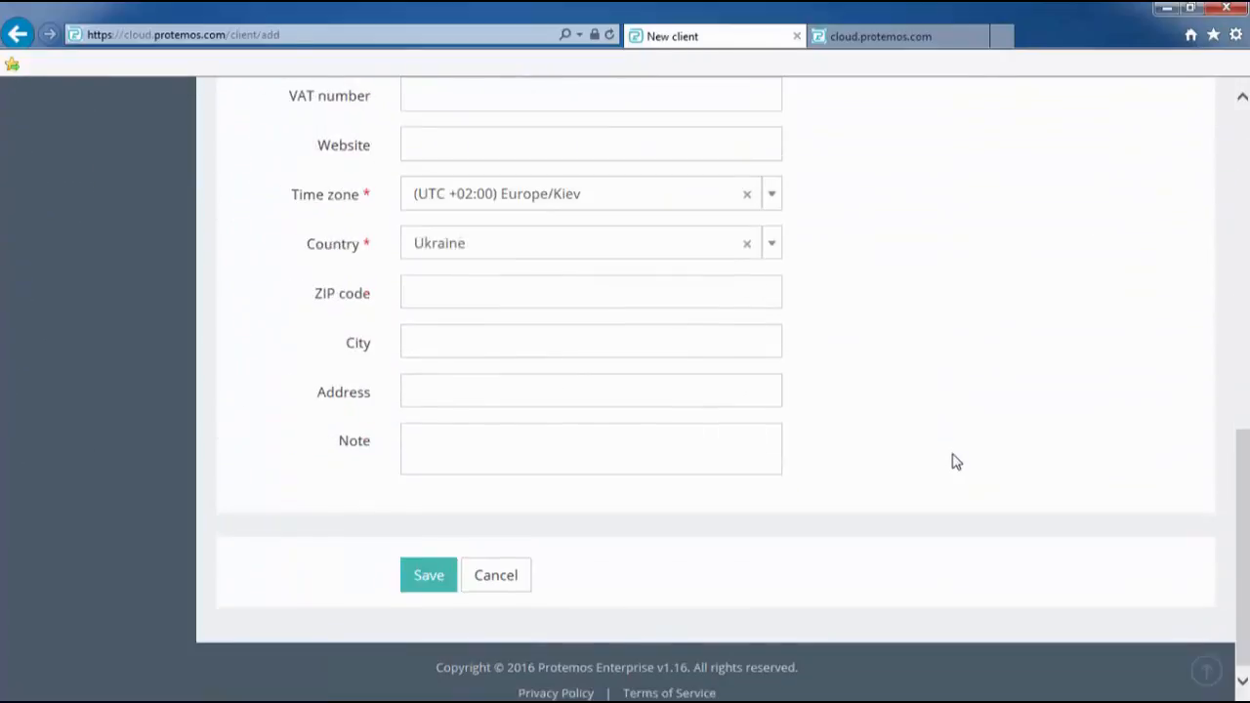
click(430, 566)
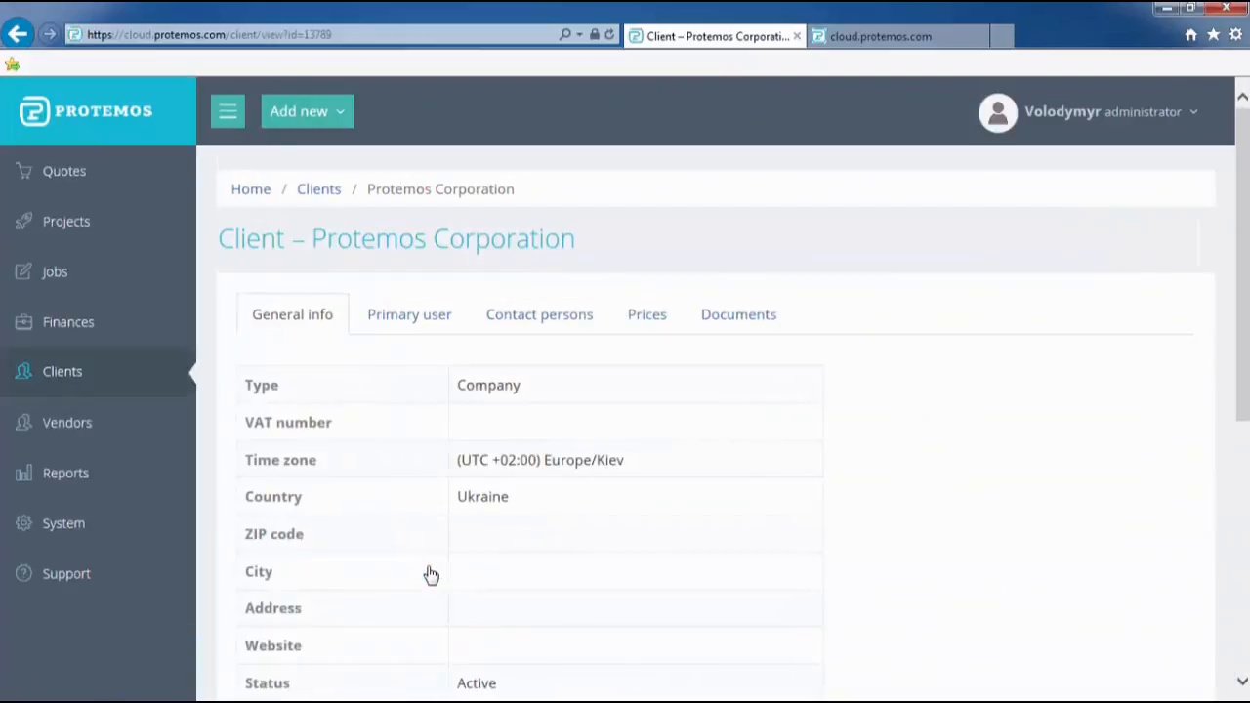
scroll(778, 589, down, 2)
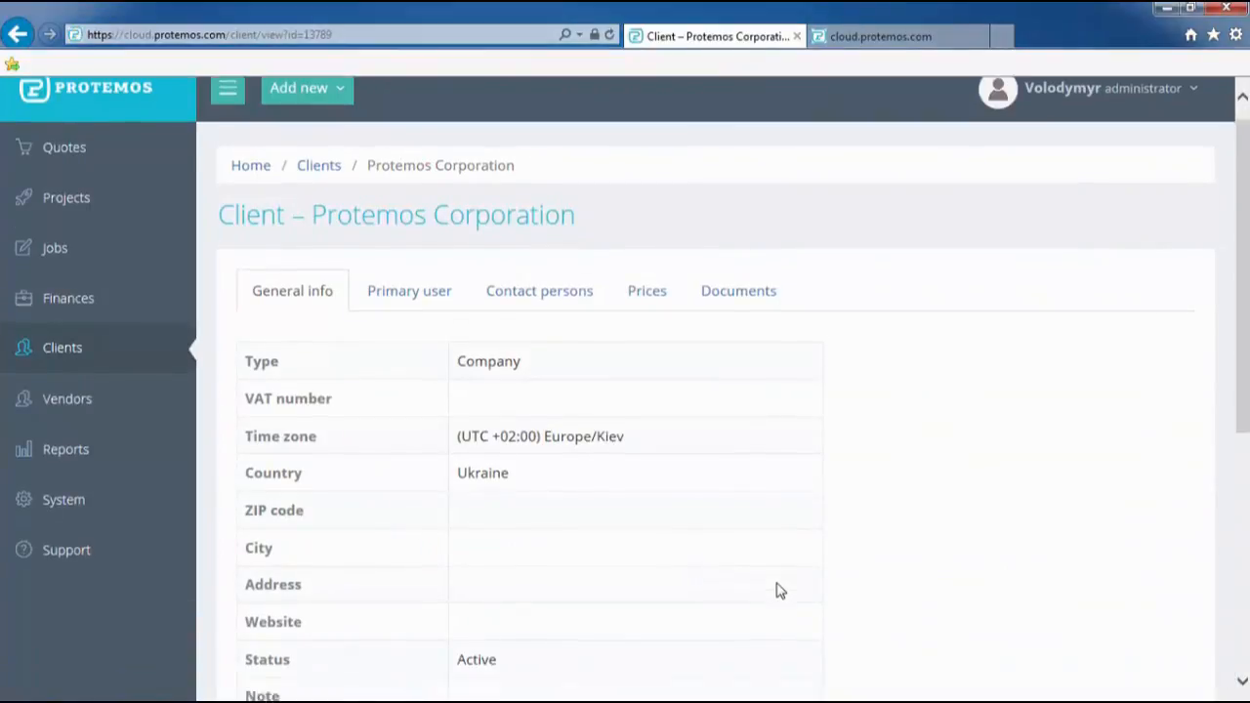
Step: Set the client's default currency to USD - United States Dollar, choose the default payment method and save the default settings
scroll(778, 589, down, 5)
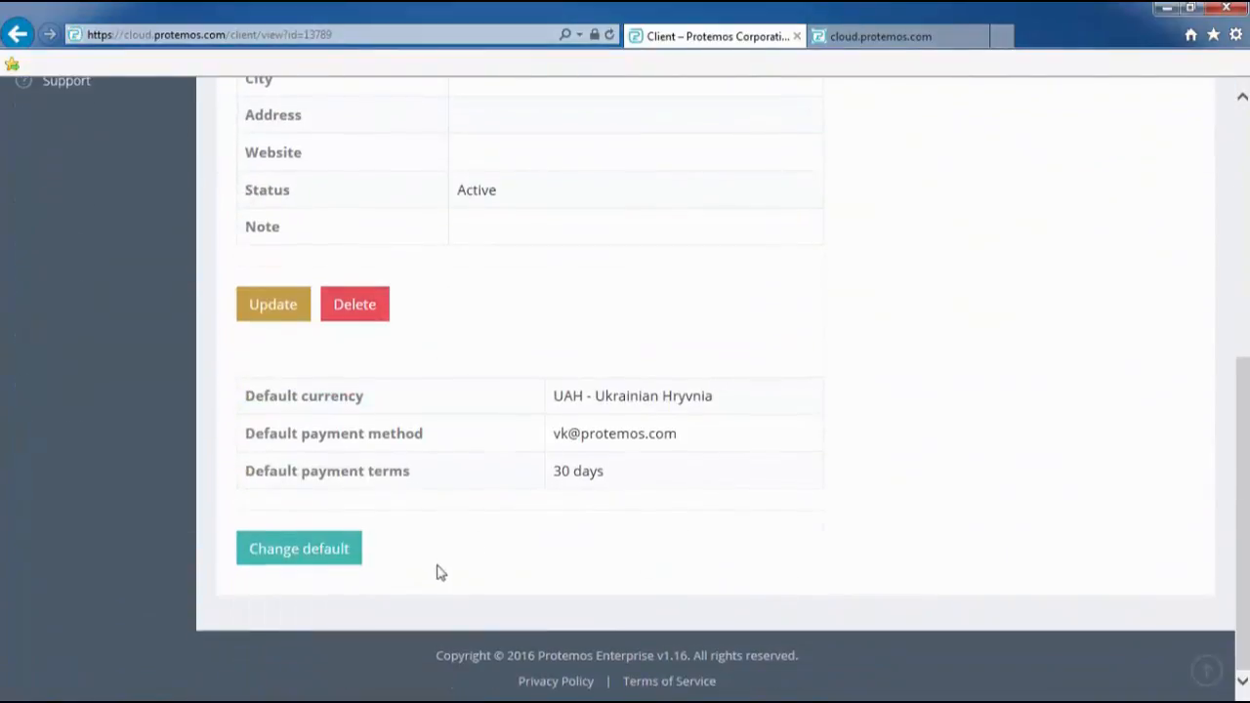
click(329, 548)
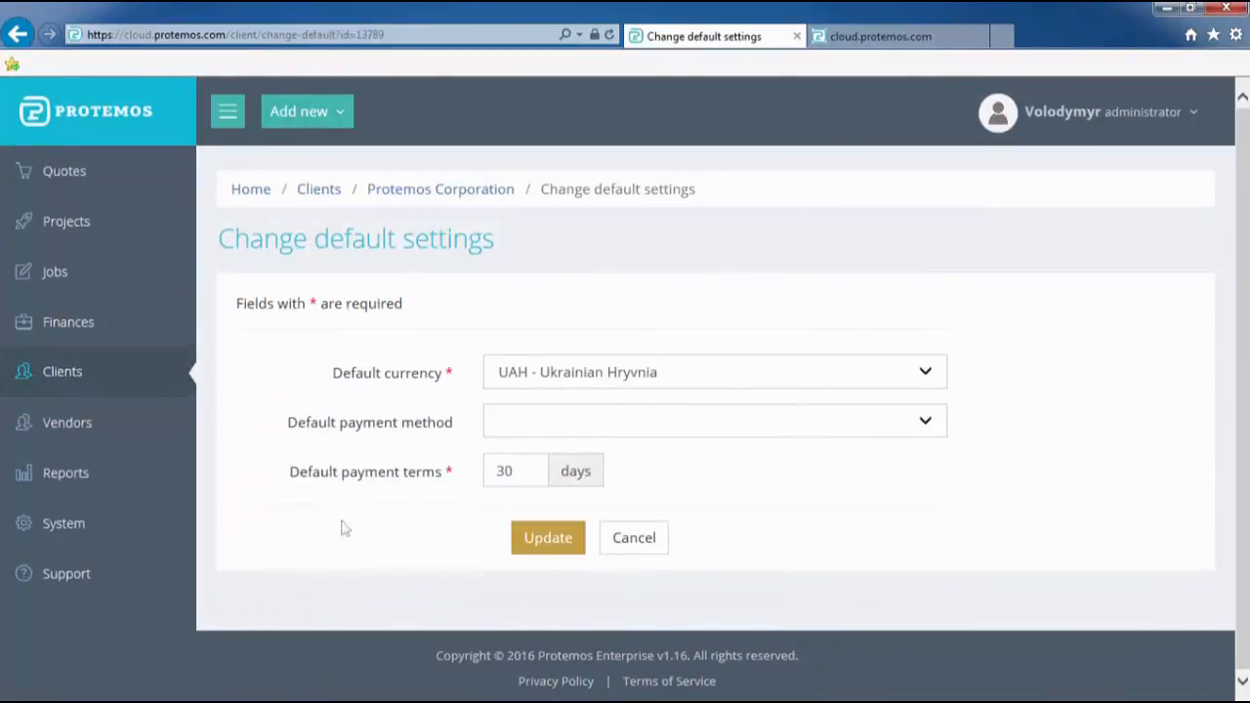
click(545, 377)
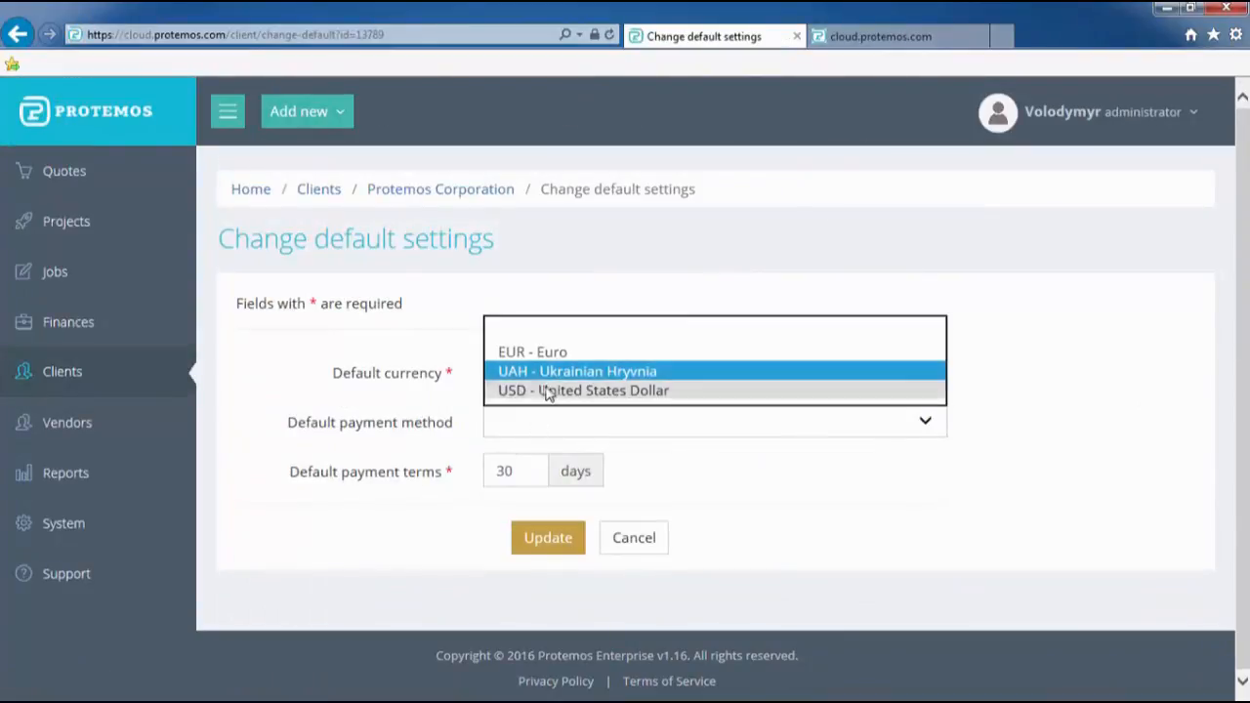
click(547, 391)
click(548, 420)
click(545, 441)
click(543, 547)
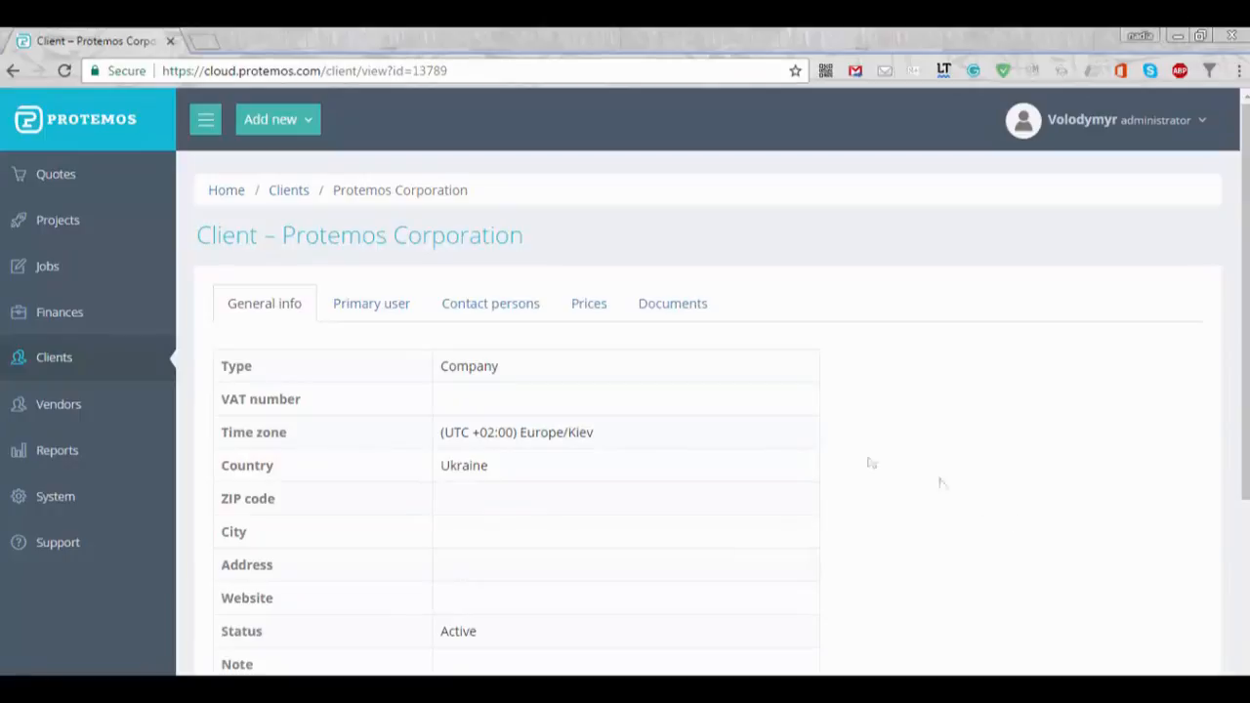
Step: Go to the client import from Excel and download the Excel template for clients
click(61, 362)
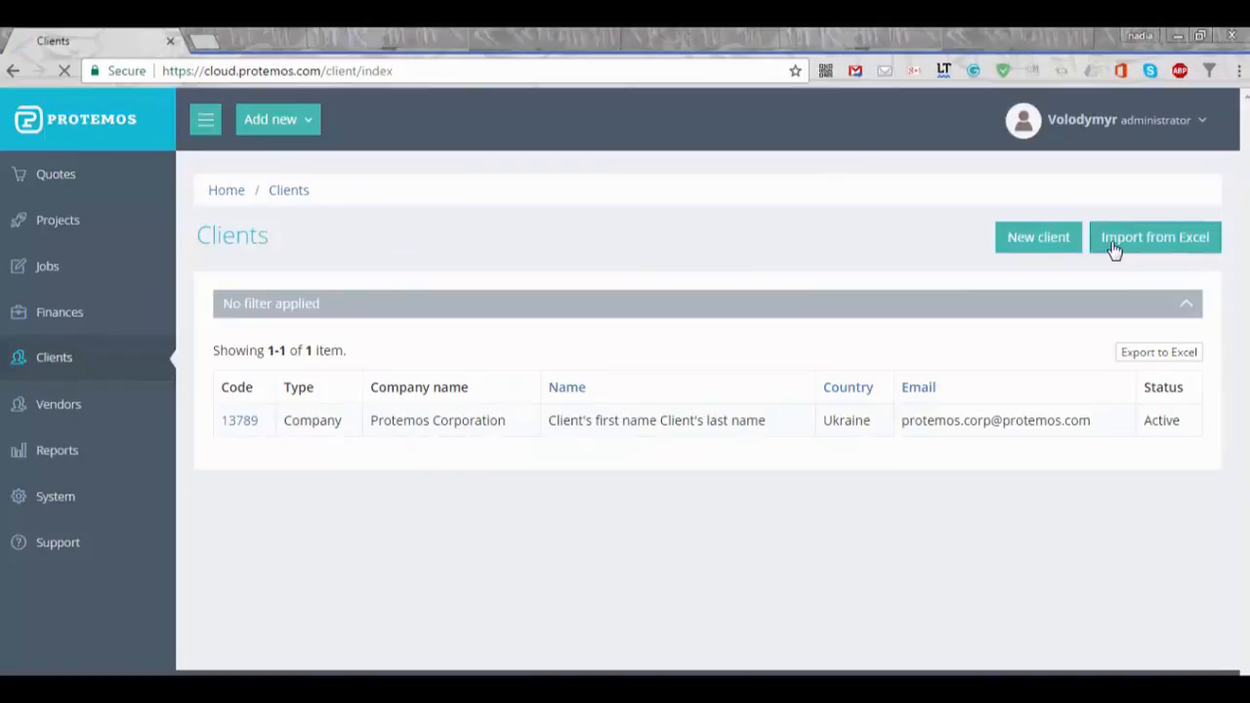
click(1118, 249)
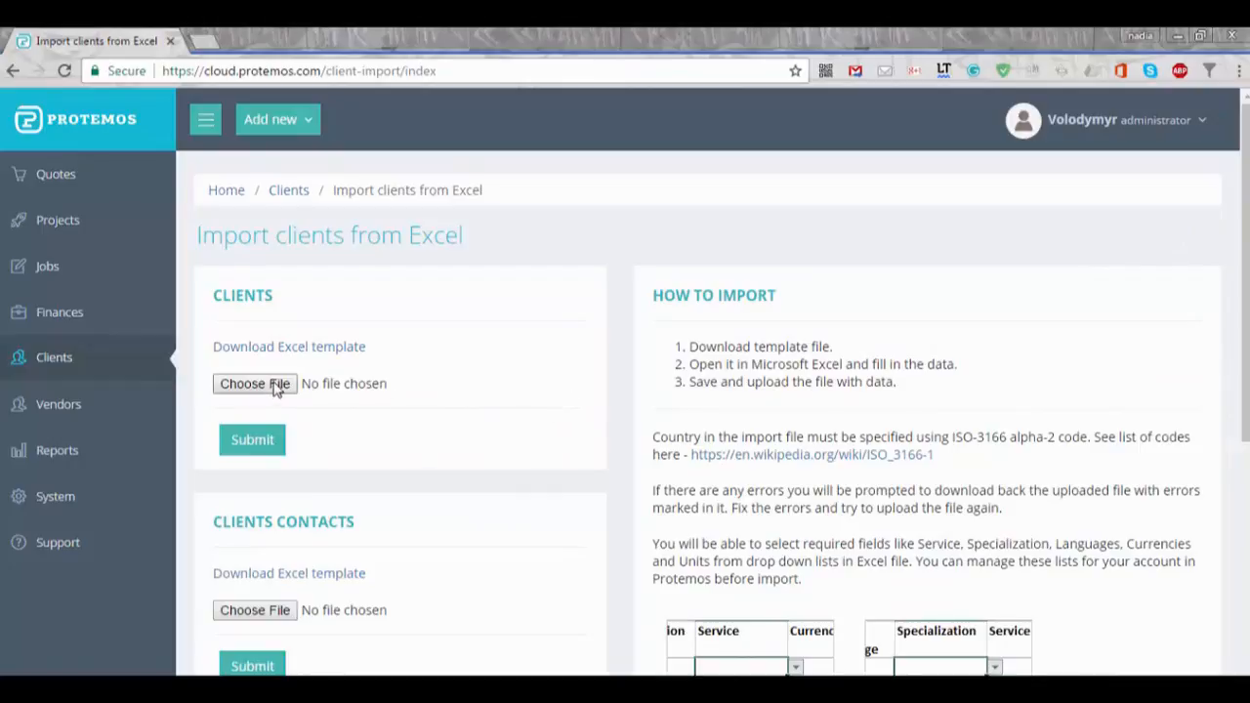
click(240, 358)
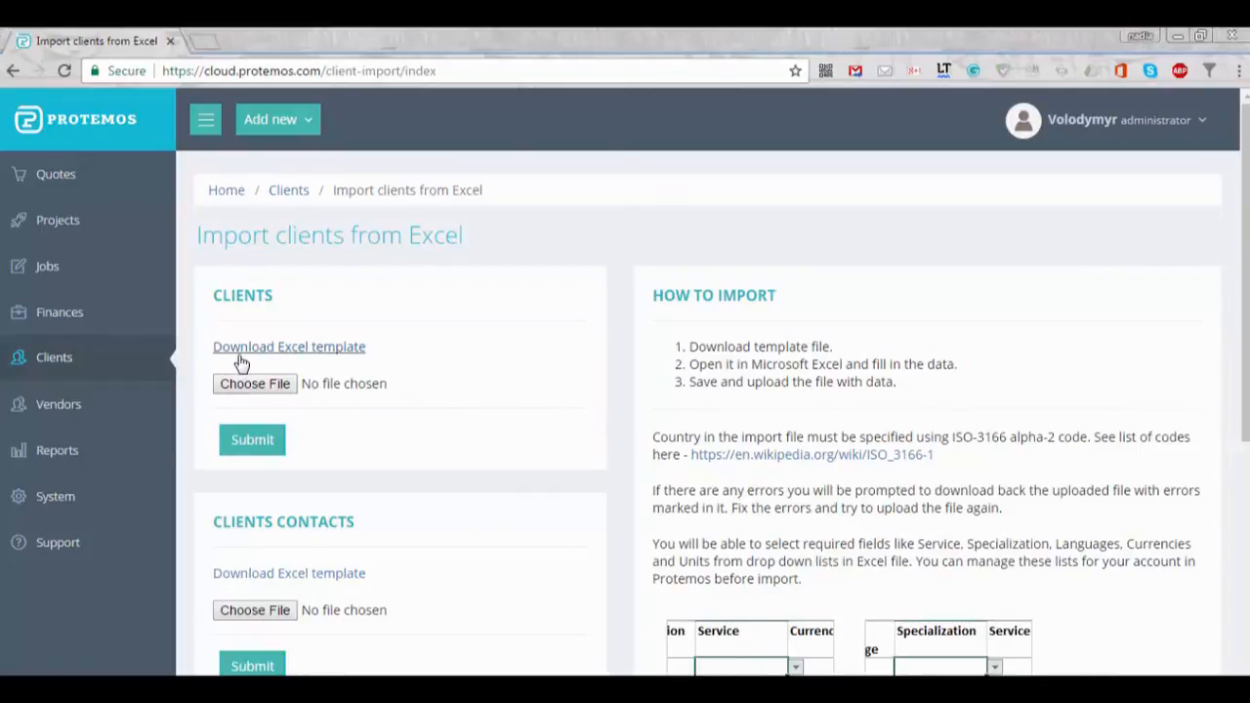
click(446, 440)
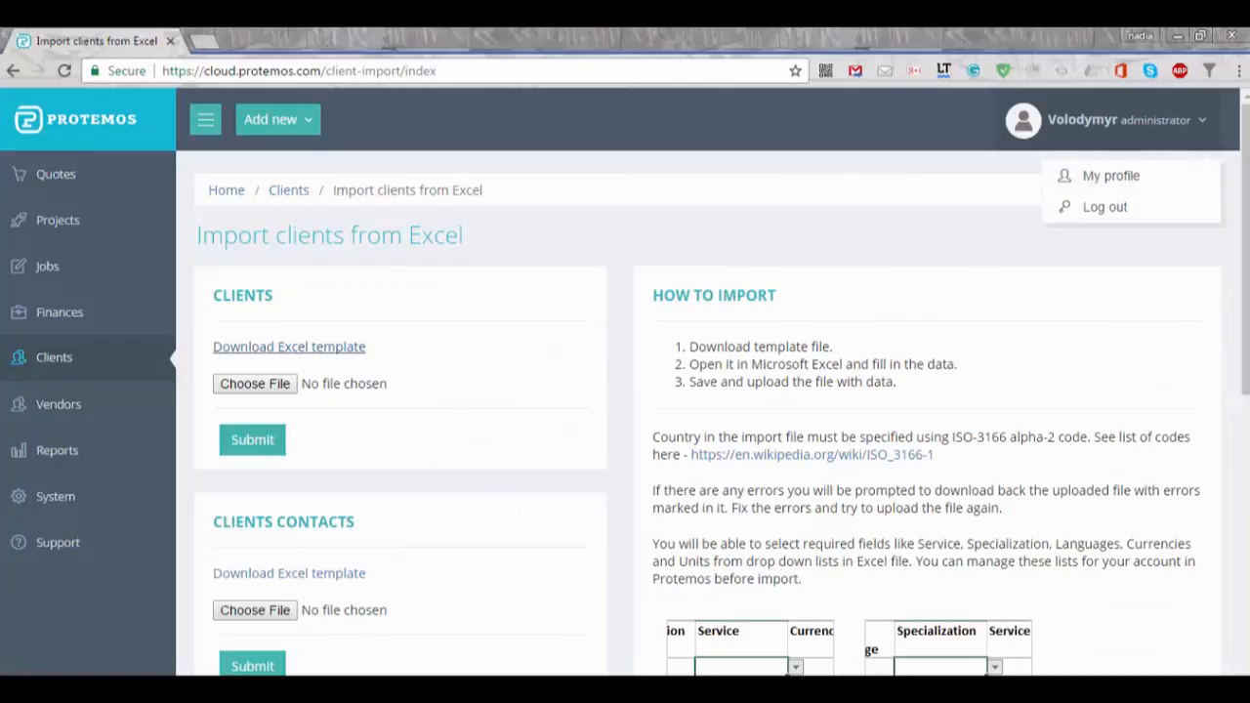
click(442, 452)
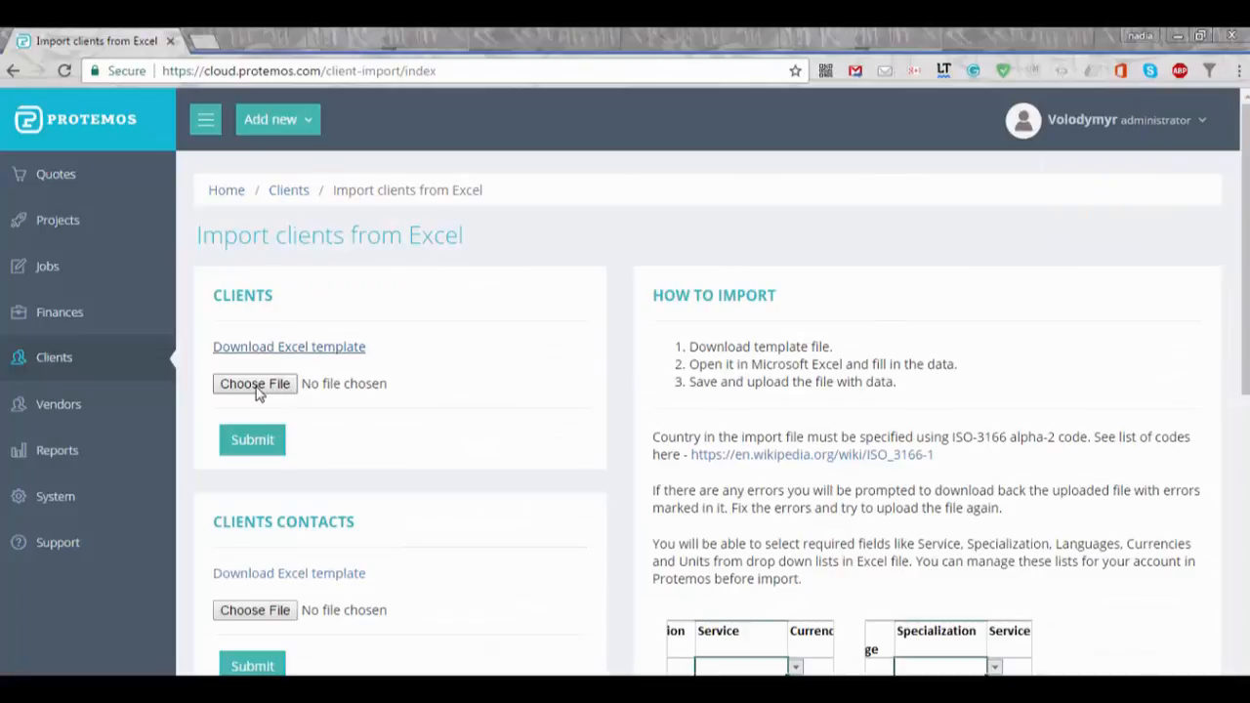
Step: Submit Client.xlsx for the clients import and save the returned error file as Client (1).xlsx
click(255, 384)
click(265, 160)
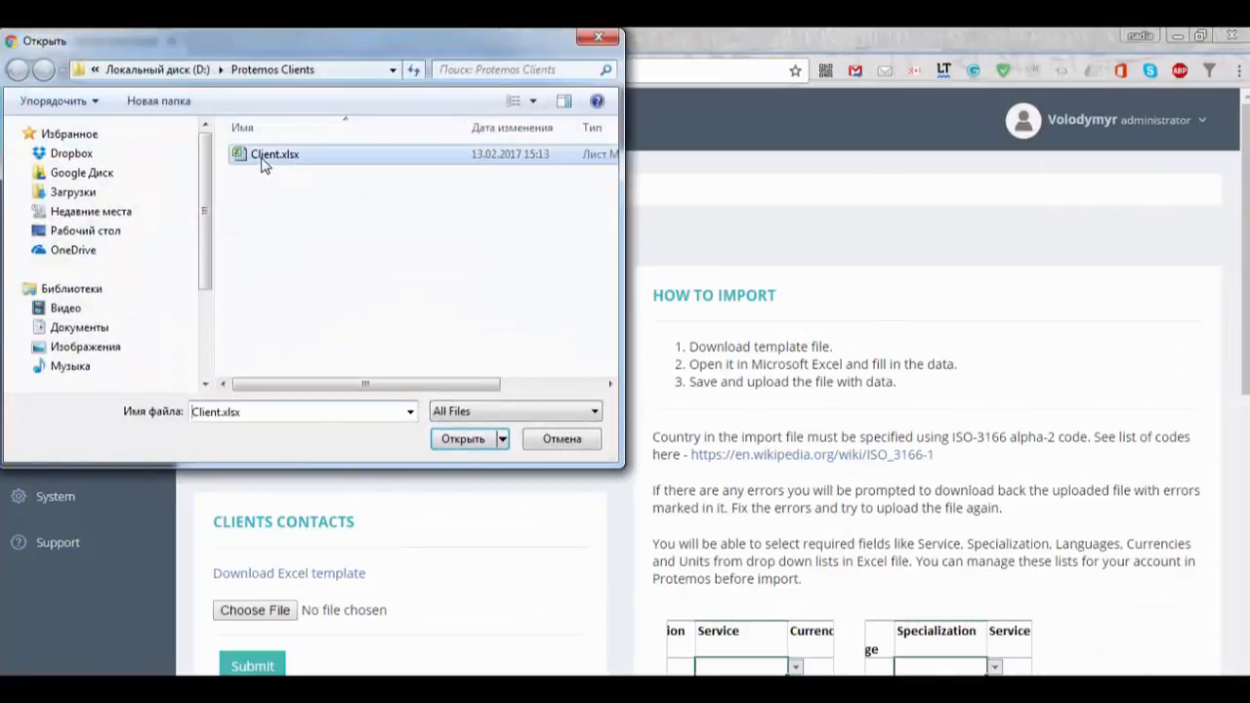
click(463, 439)
click(272, 444)
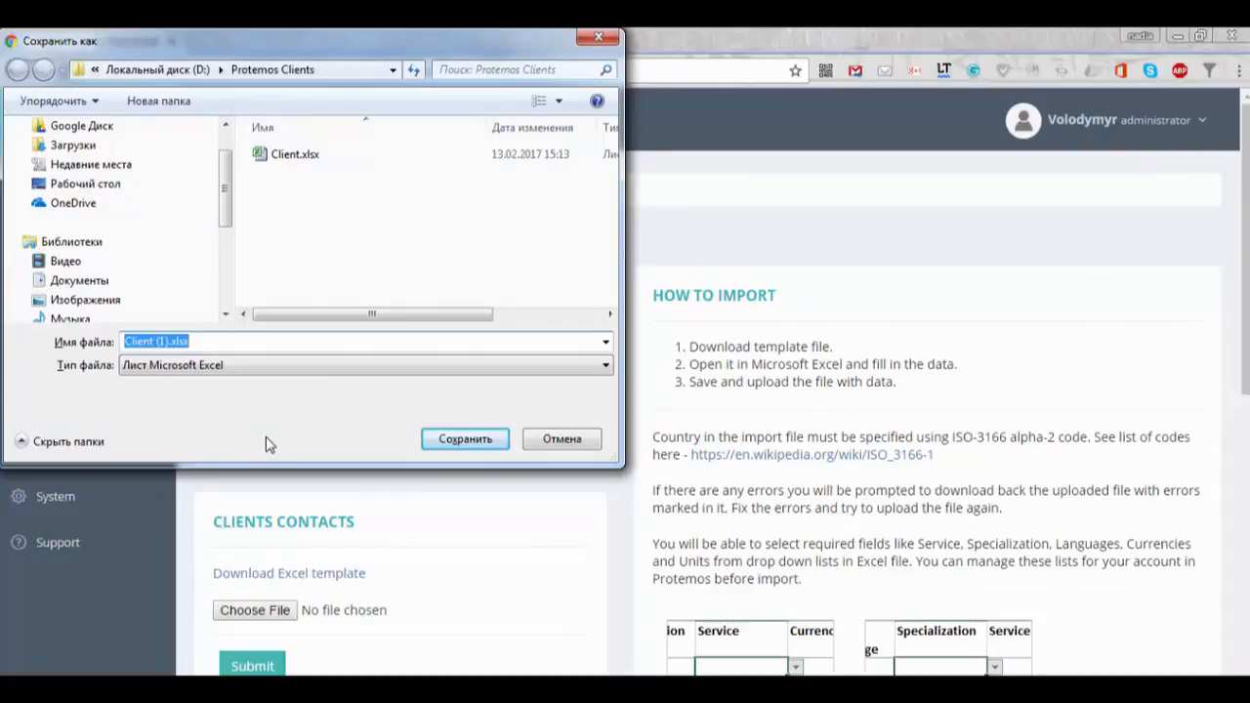
click(496, 440)
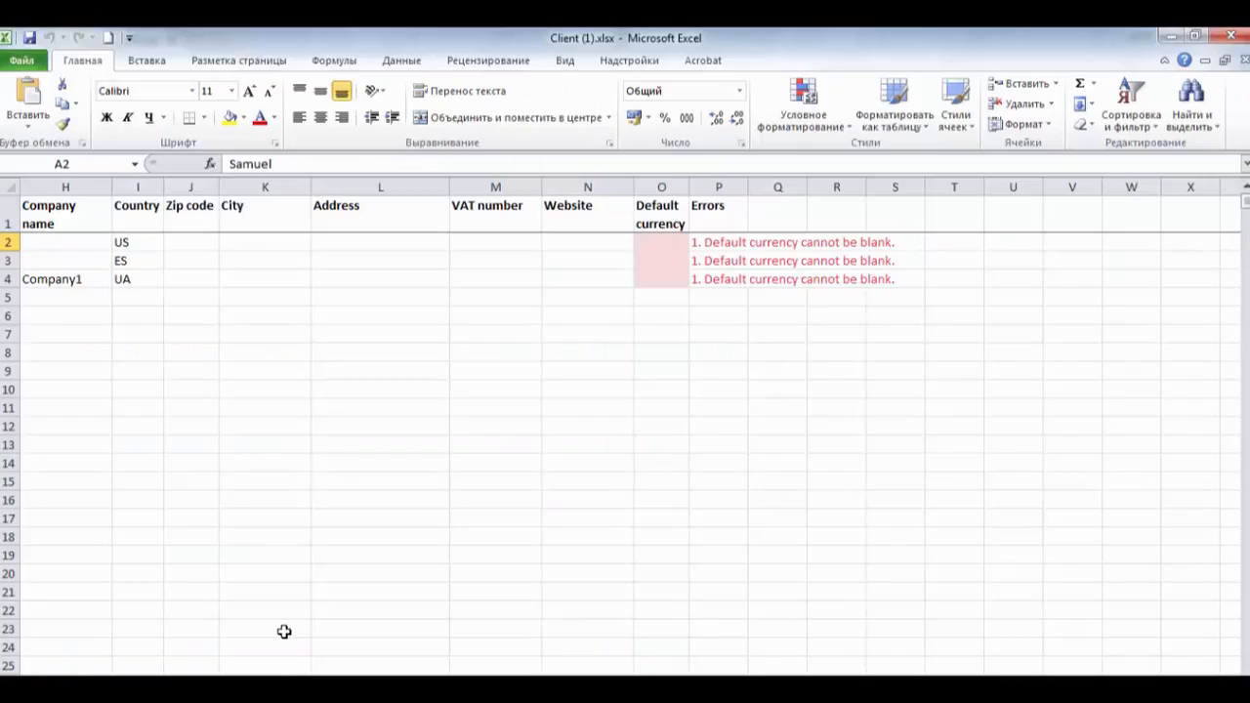
Step: In Excel, fill in the default currency for all three clients in Client (1).xlsx, using EUR for the ES client
click(675, 254)
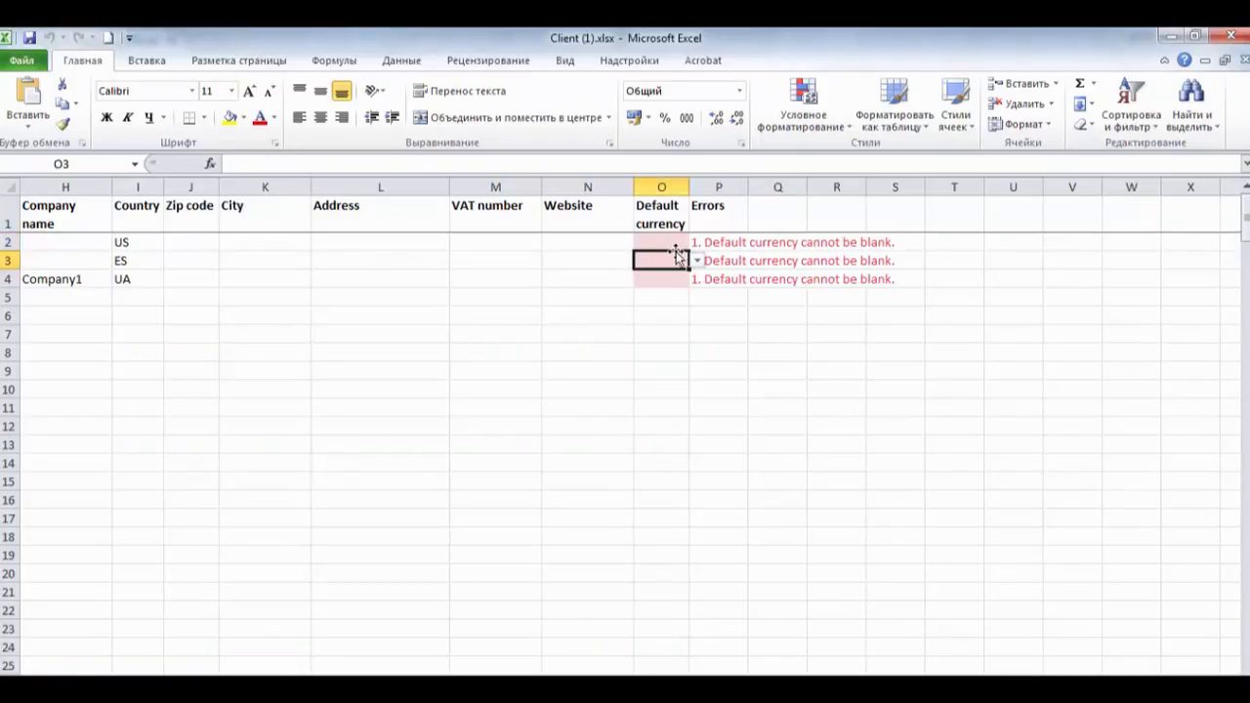
click(698, 264)
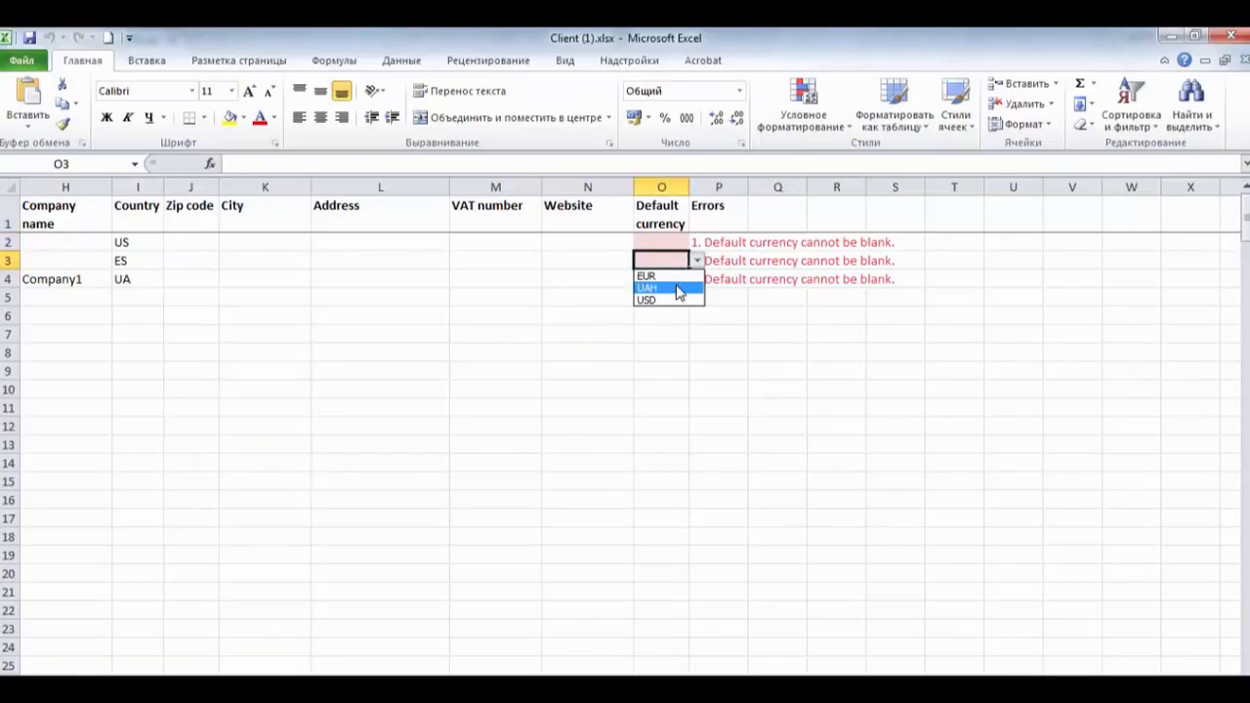
click(650, 273)
click(648, 244)
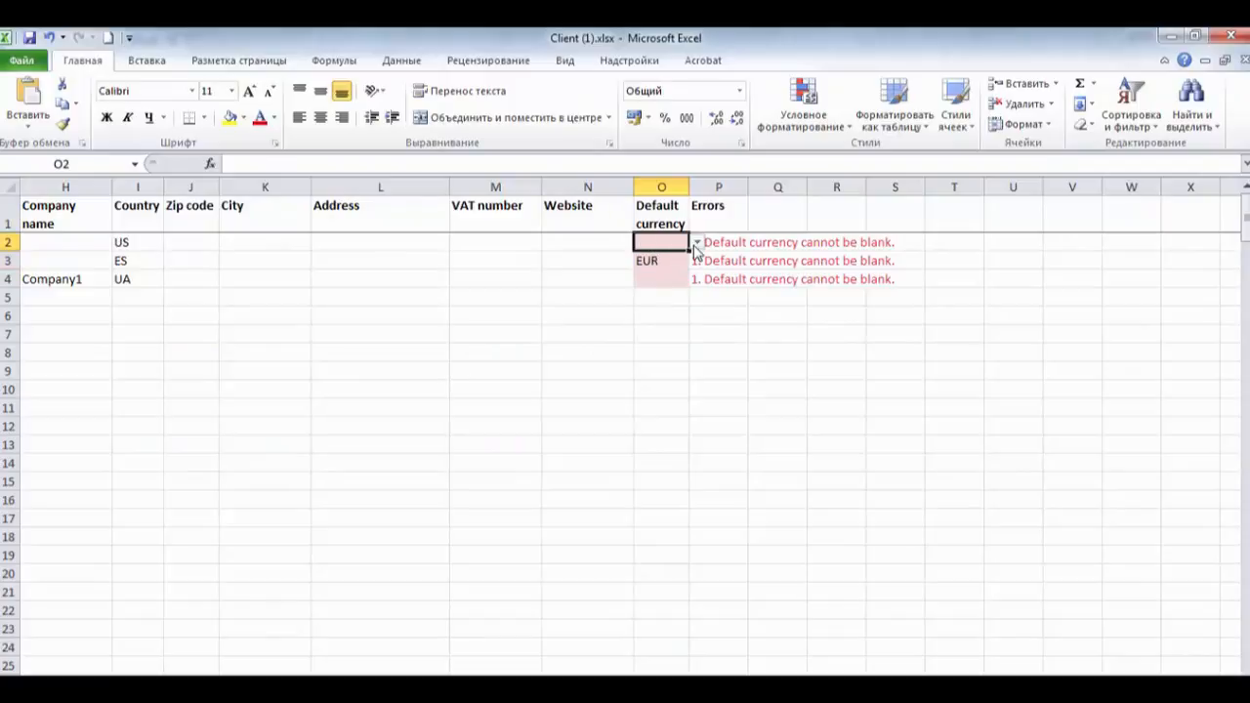
click(697, 243)
click(684, 260)
click(676, 280)
click(697, 279)
click(664, 307)
click(658, 318)
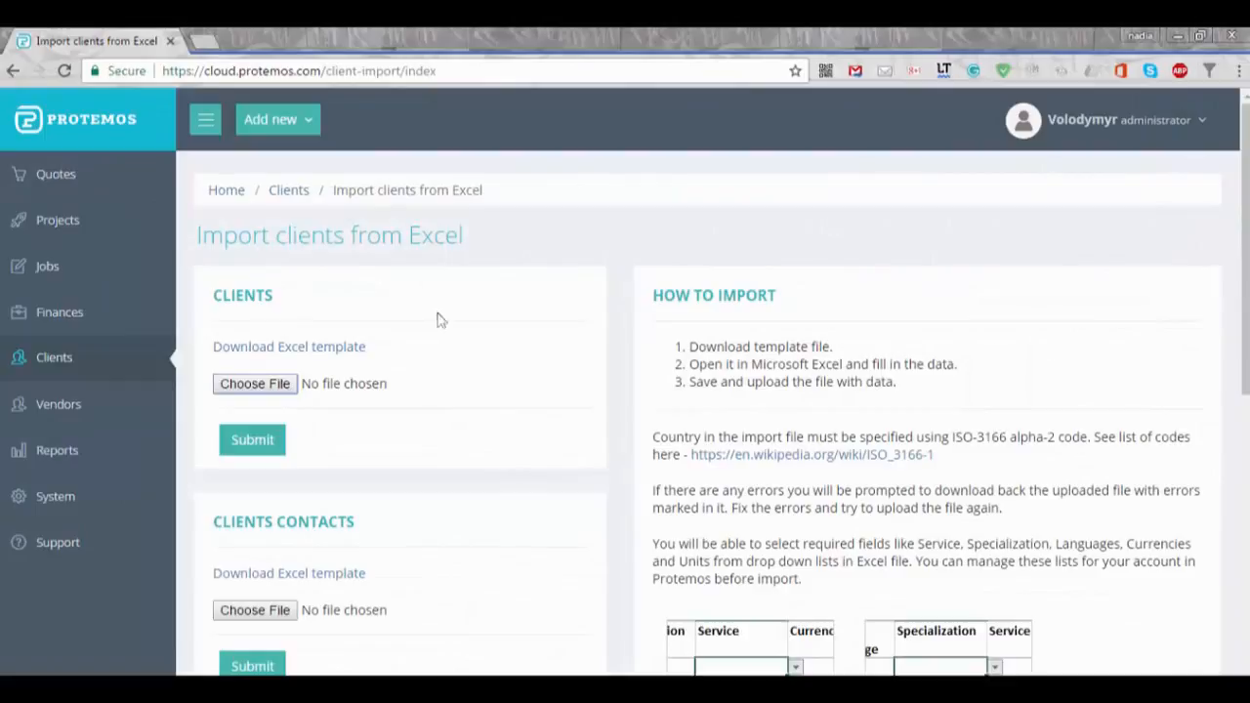
Step: Back in Protemos, choose the corrected Client (1).xlsx for the clients import and submit it
click(249, 384)
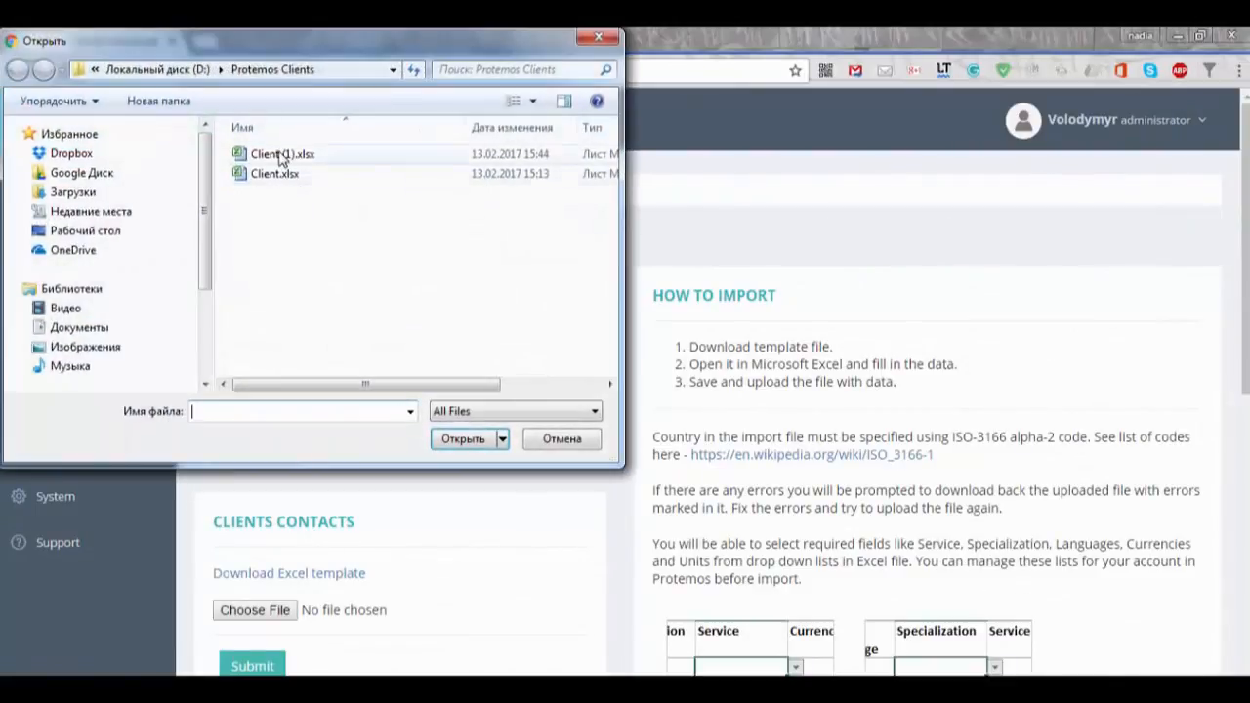
click(281, 156)
click(463, 439)
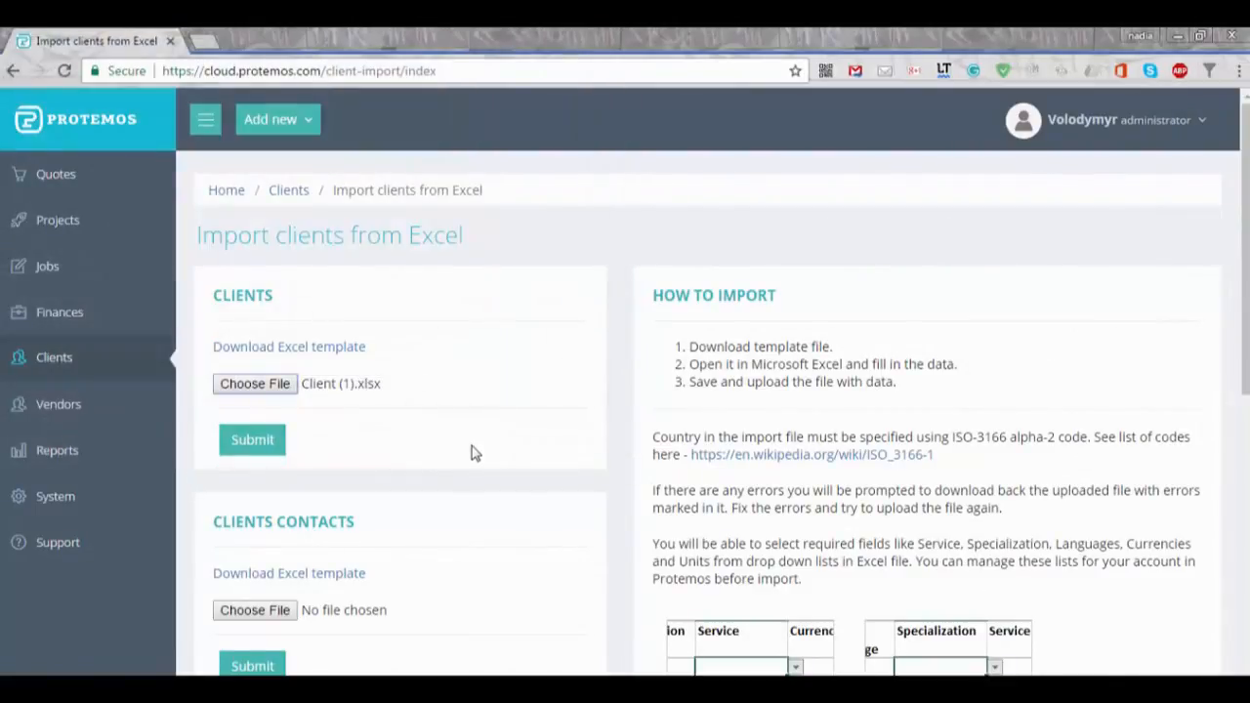
click(256, 444)
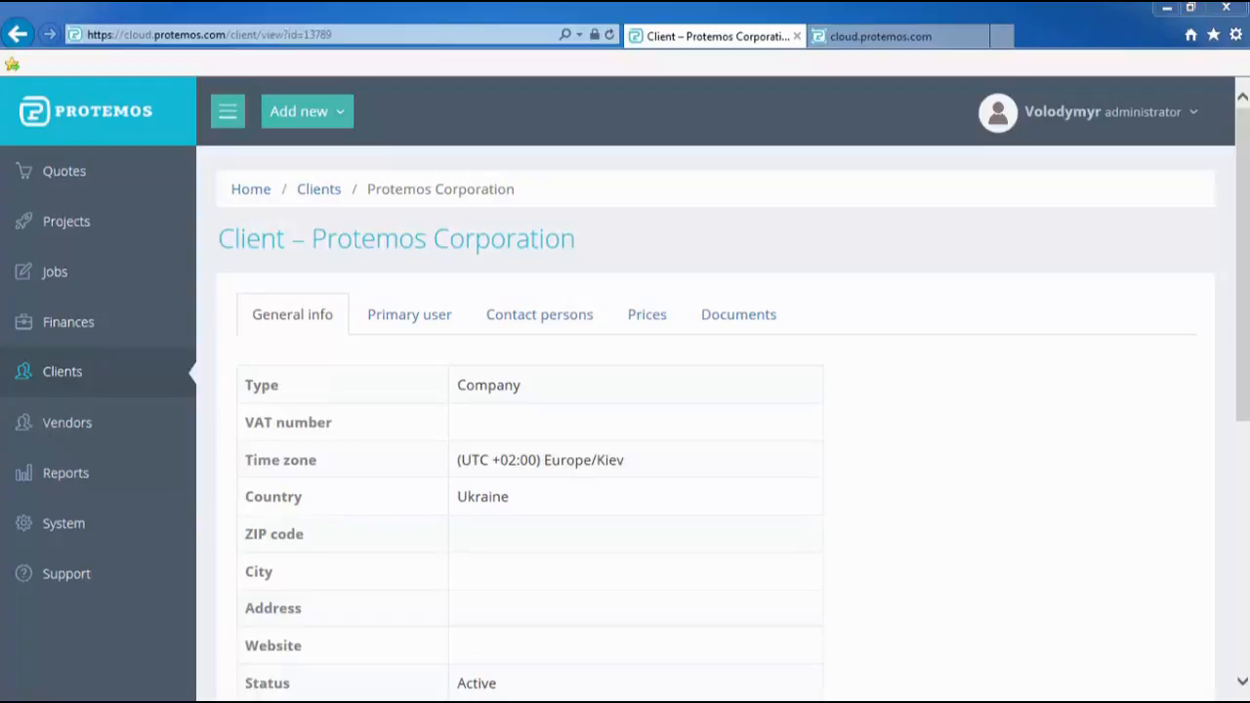
Step: Start a new project and name it PC new project
click(119, 229)
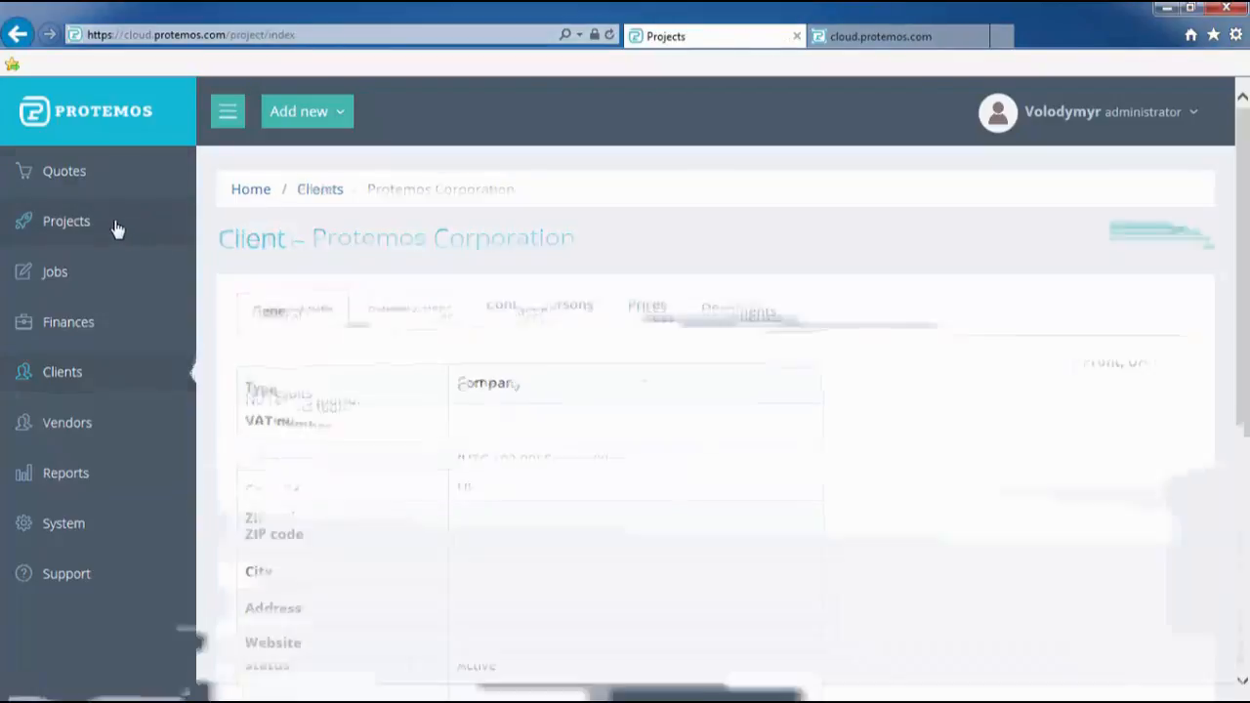
click(1137, 243)
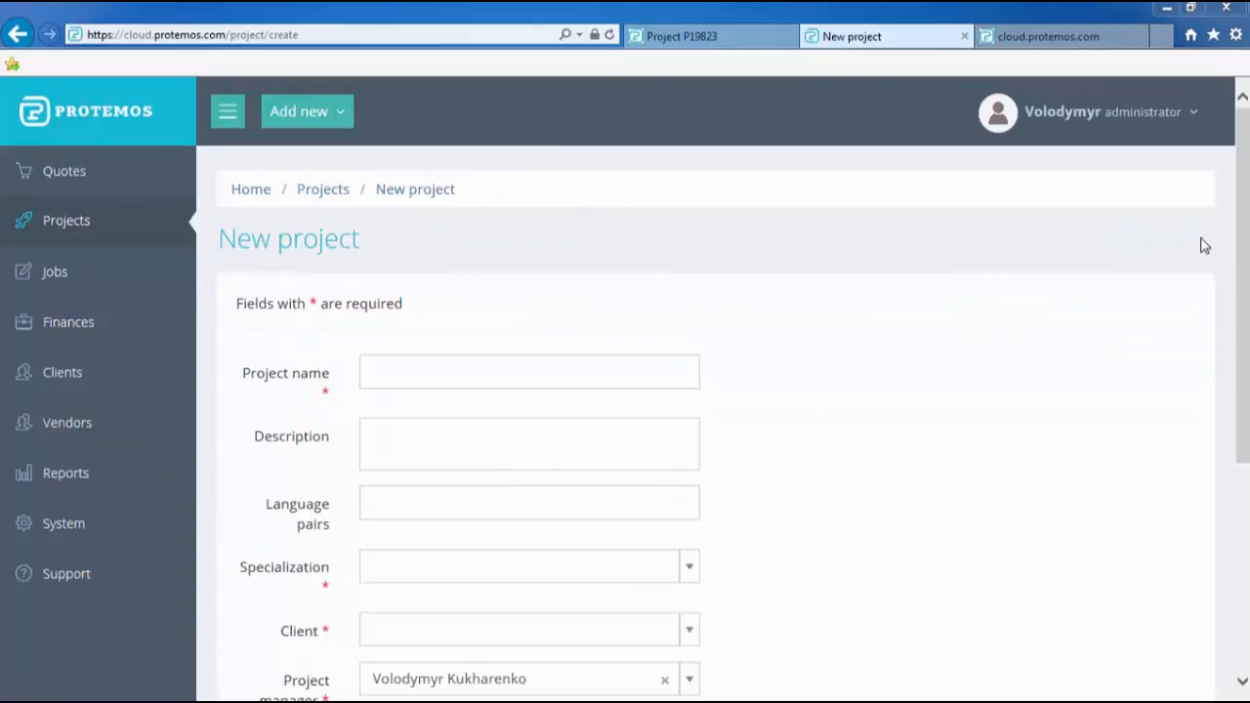
click(518, 374)
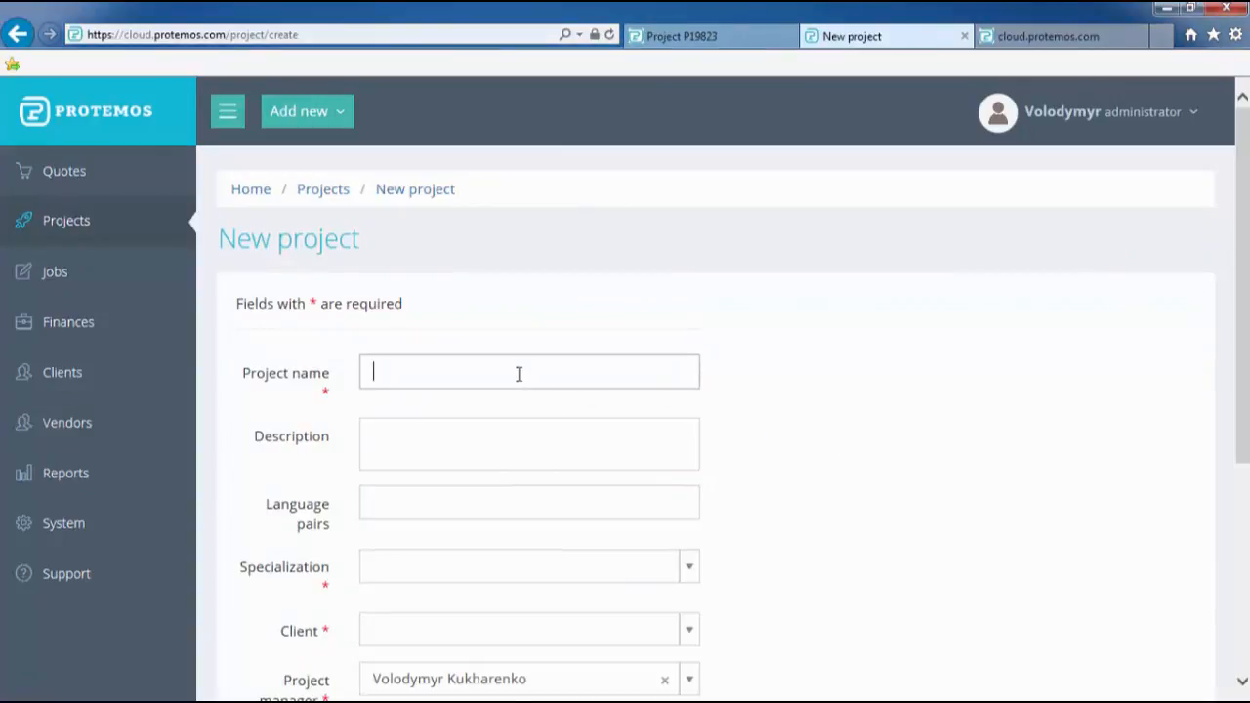
text(PC new project)
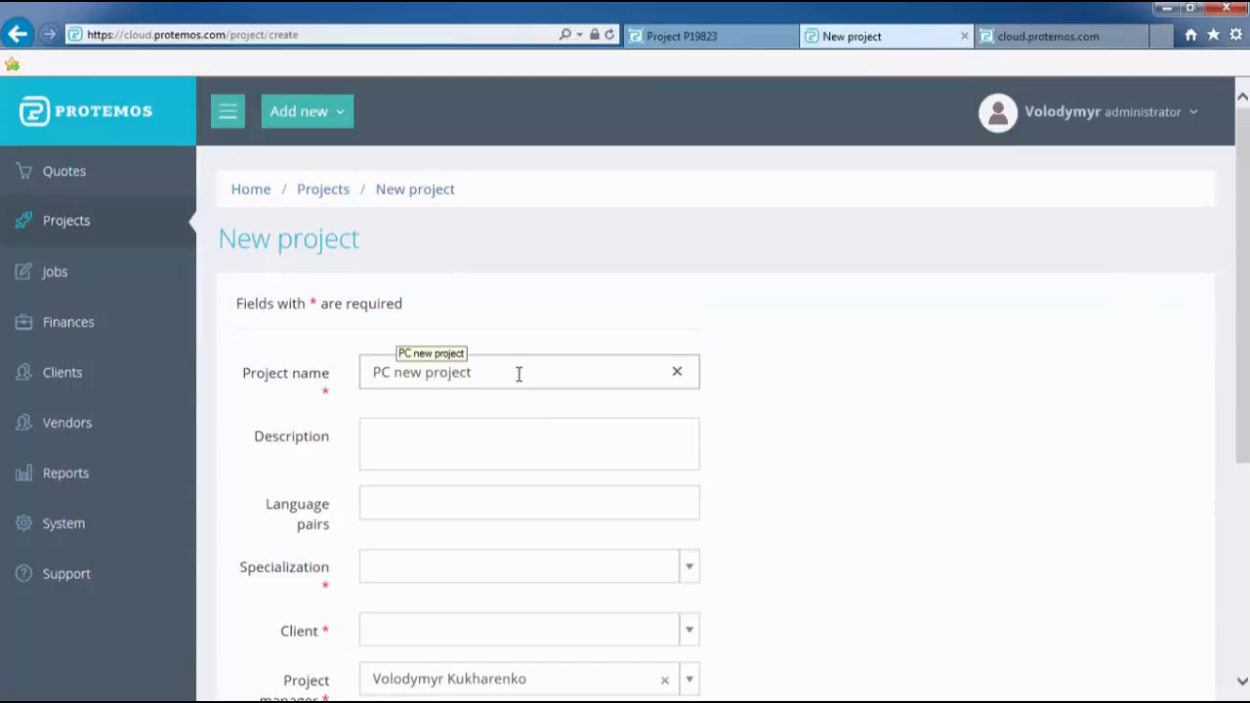
Step: Add the language pairs English - Russian and English - Ukrainian to the project
click(479, 503)
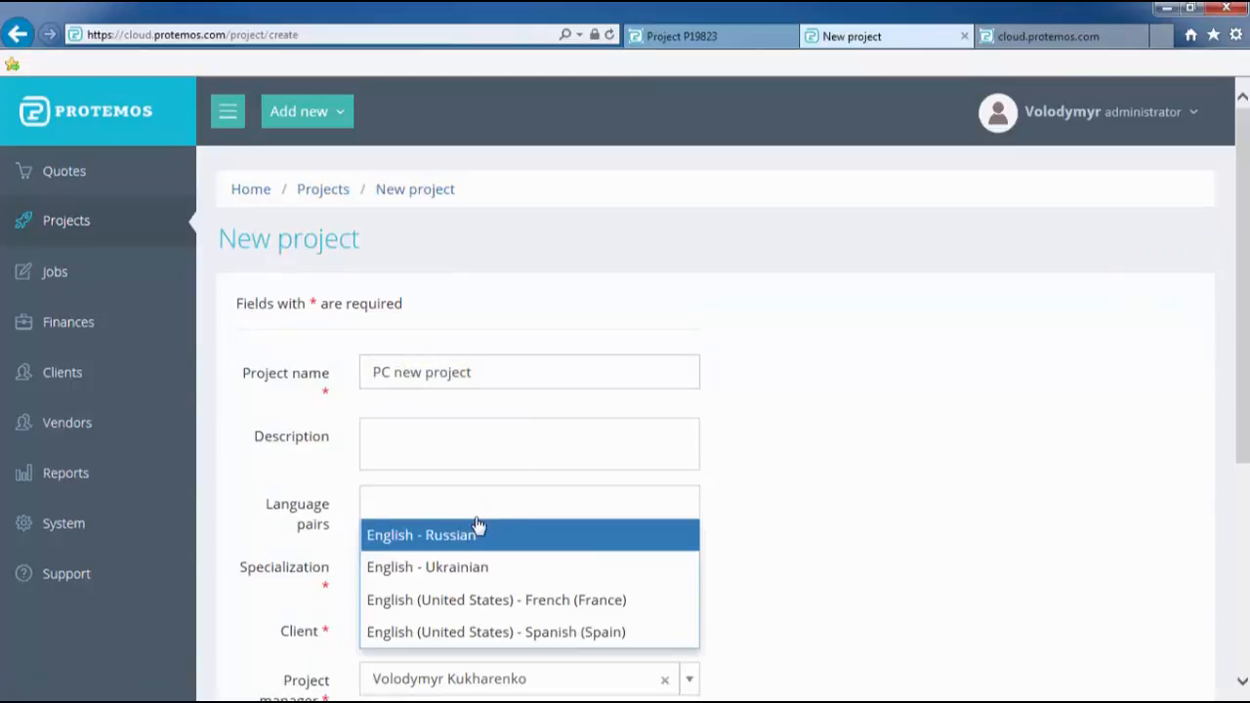
click(475, 535)
click(521, 502)
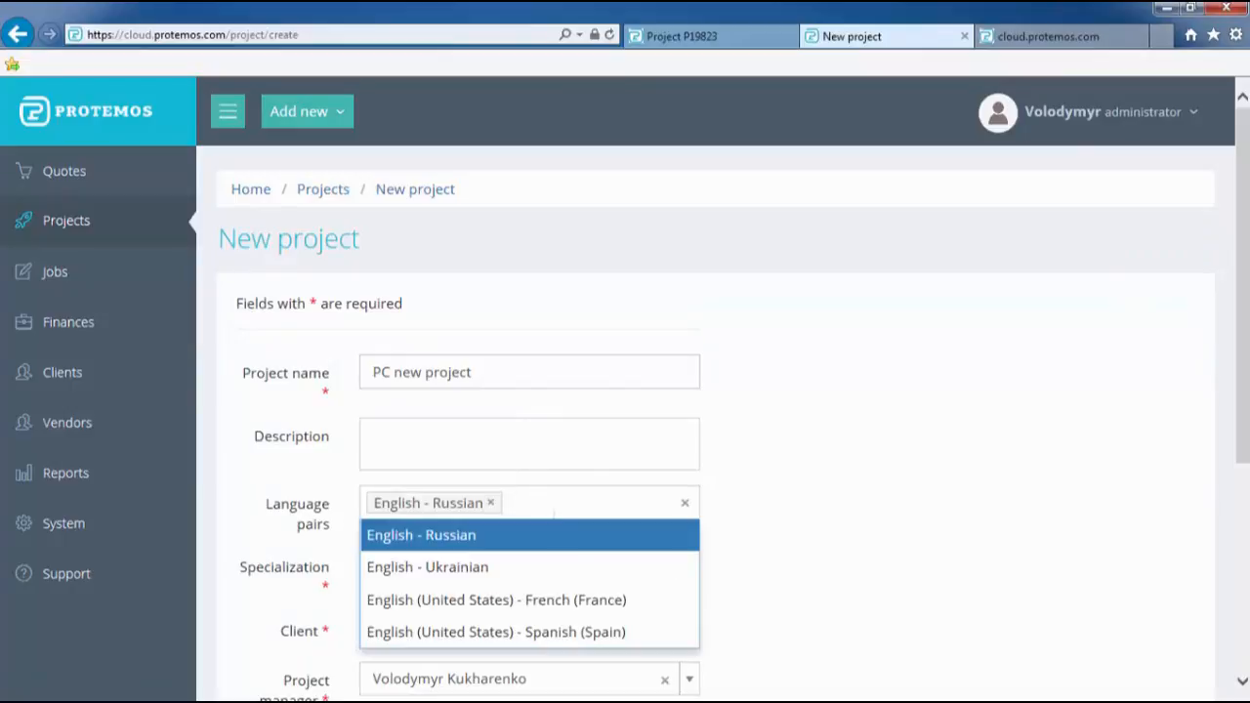
click(521, 567)
Step: Set the project's specialization to Information technology and its client to Protemos Corporation
click(435, 583)
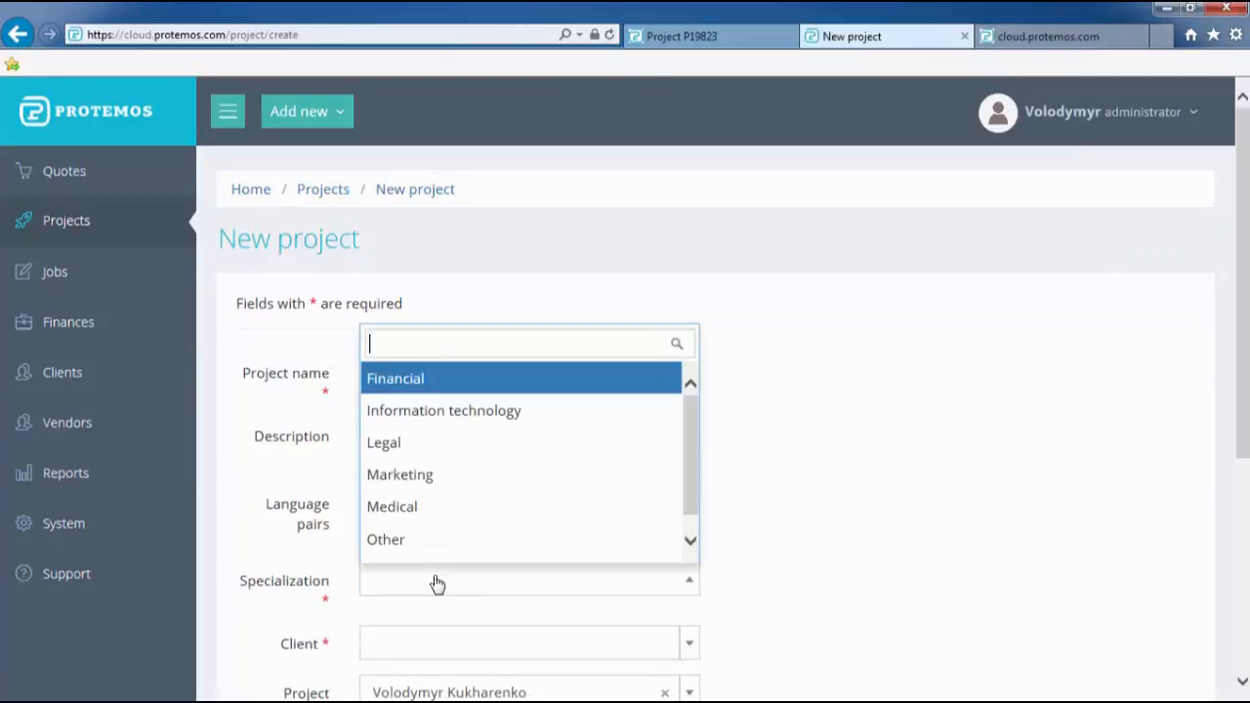
click(450, 427)
scroll(804, 505, down, 3)
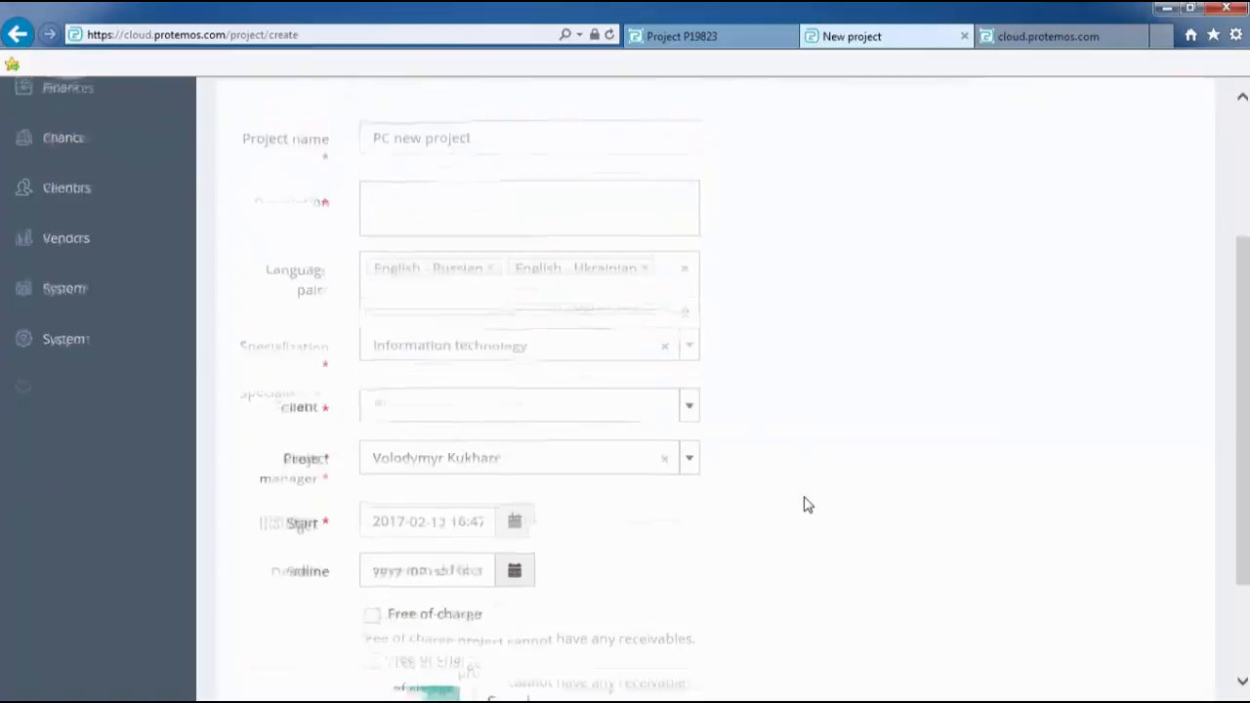
click(442, 372)
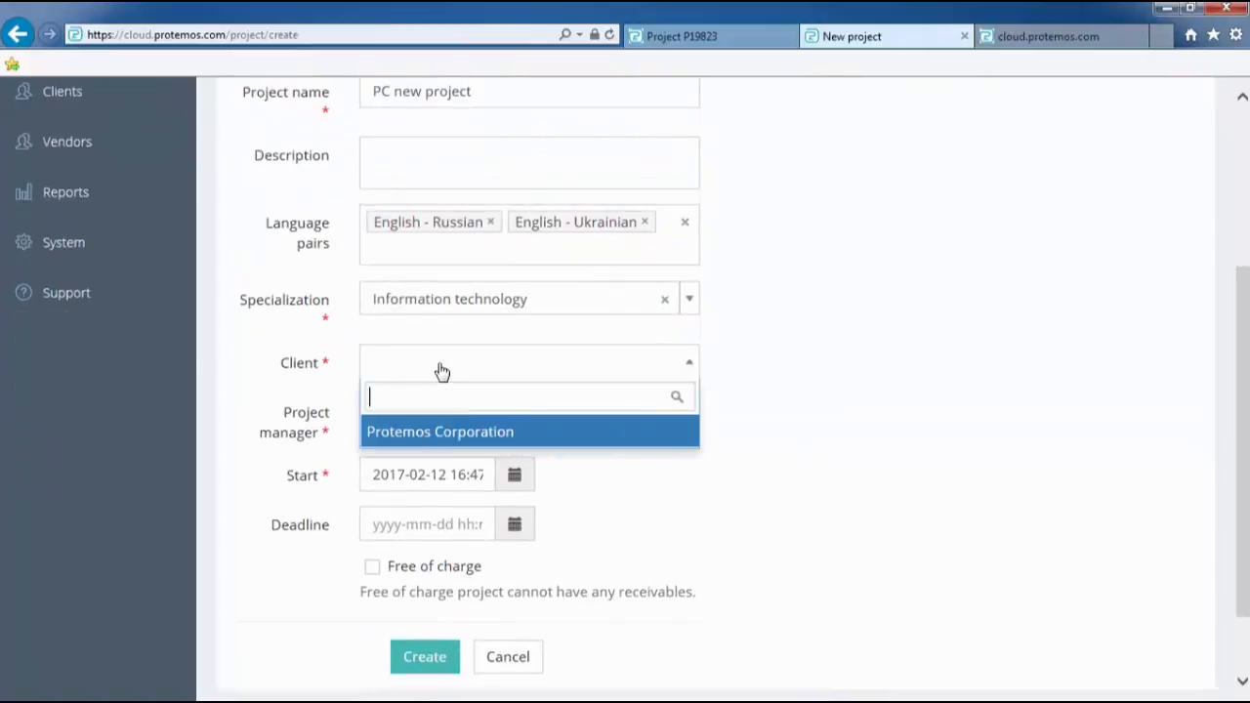
click(460, 432)
Step: Set the project deadline to 12 March 2017 at 18:00 and create the project
click(460, 528)
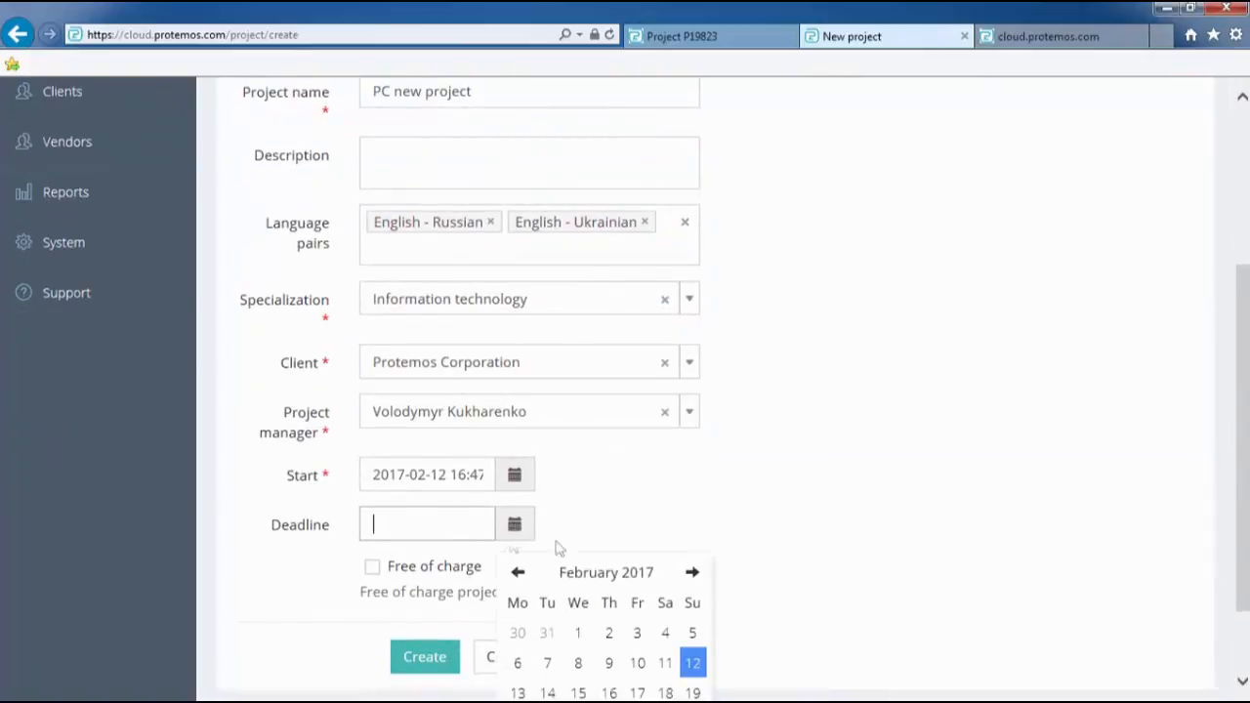
scroll(865, 528, down, 1)
click(694, 682)
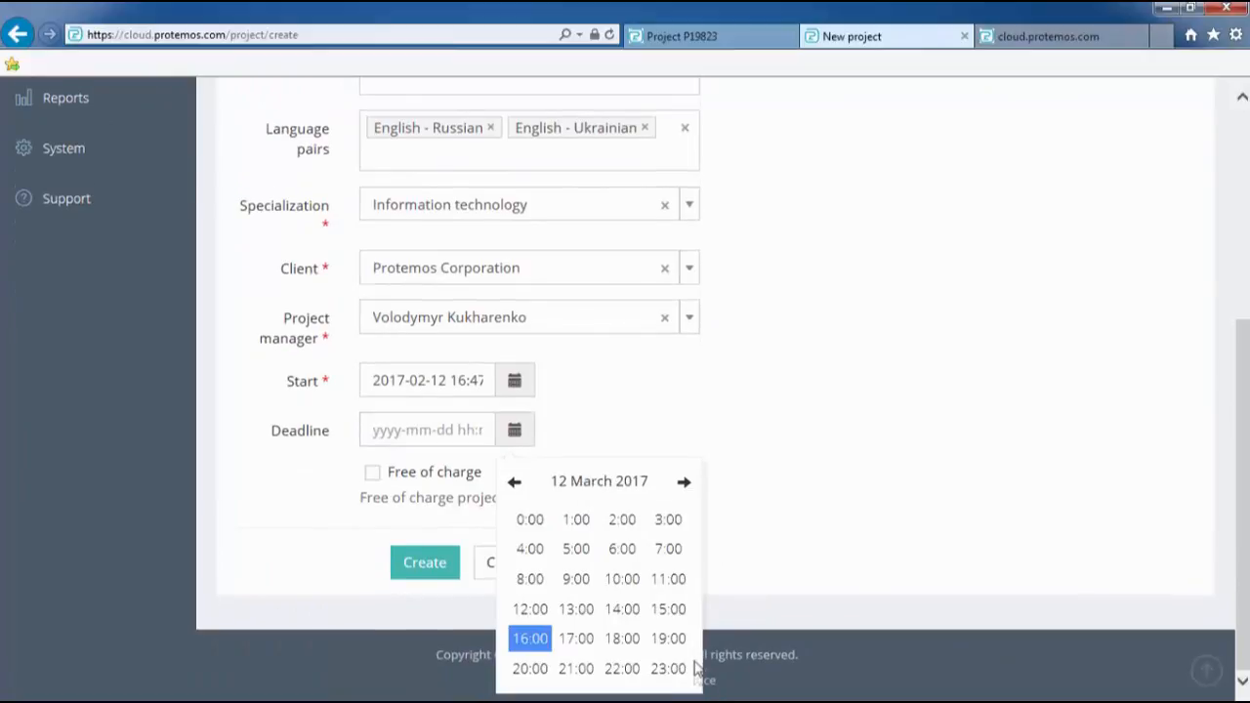
click(625, 637)
click(429, 566)
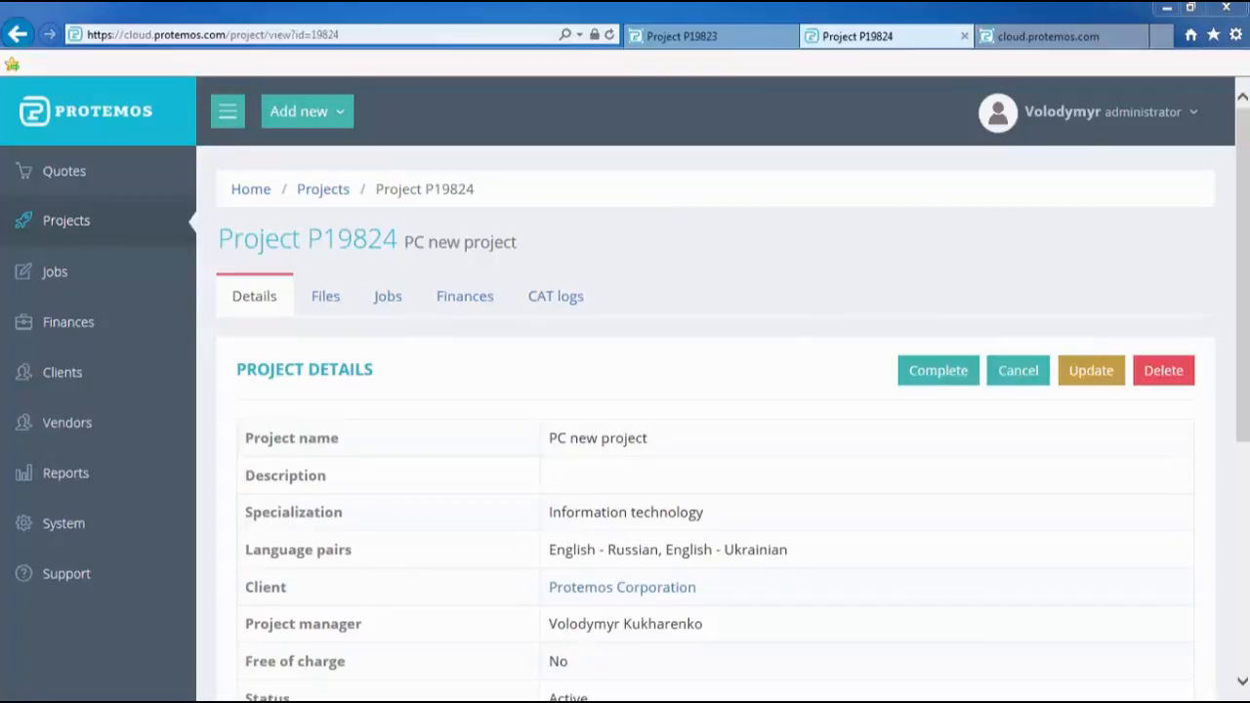
Step: Upload HO files.zip to the new project as a project input file
click(326, 297)
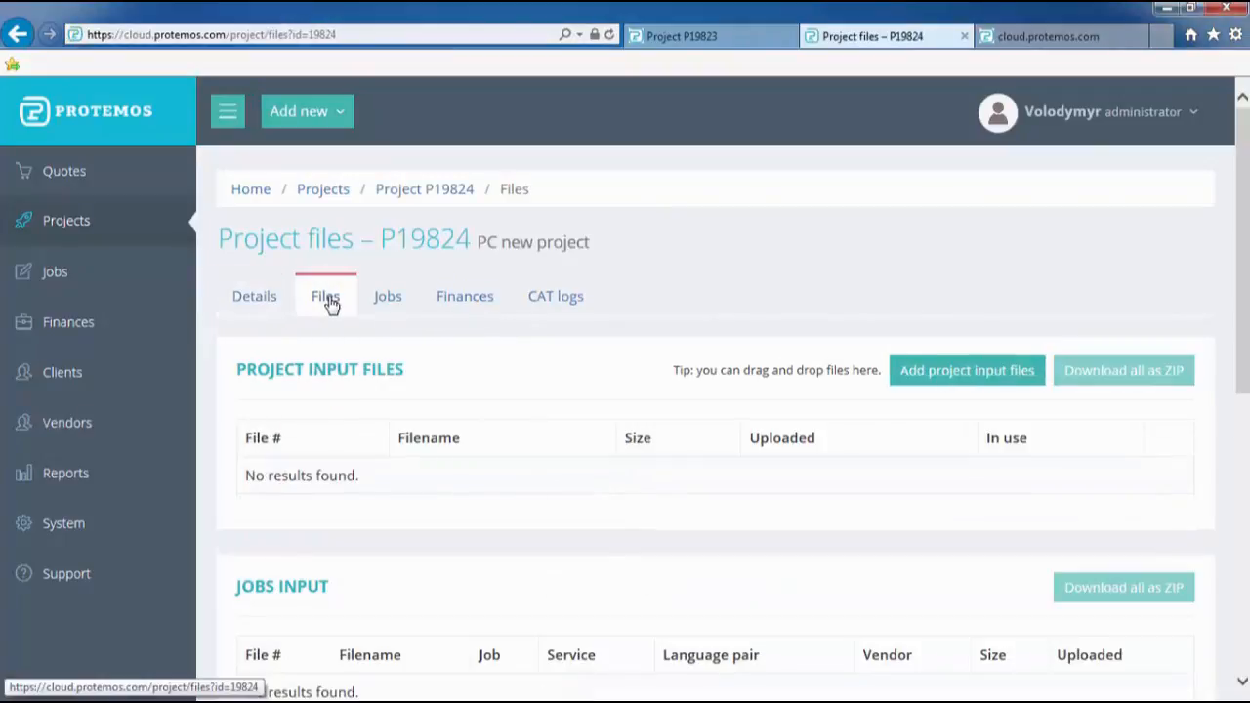
click(926, 383)
click(269, 125)
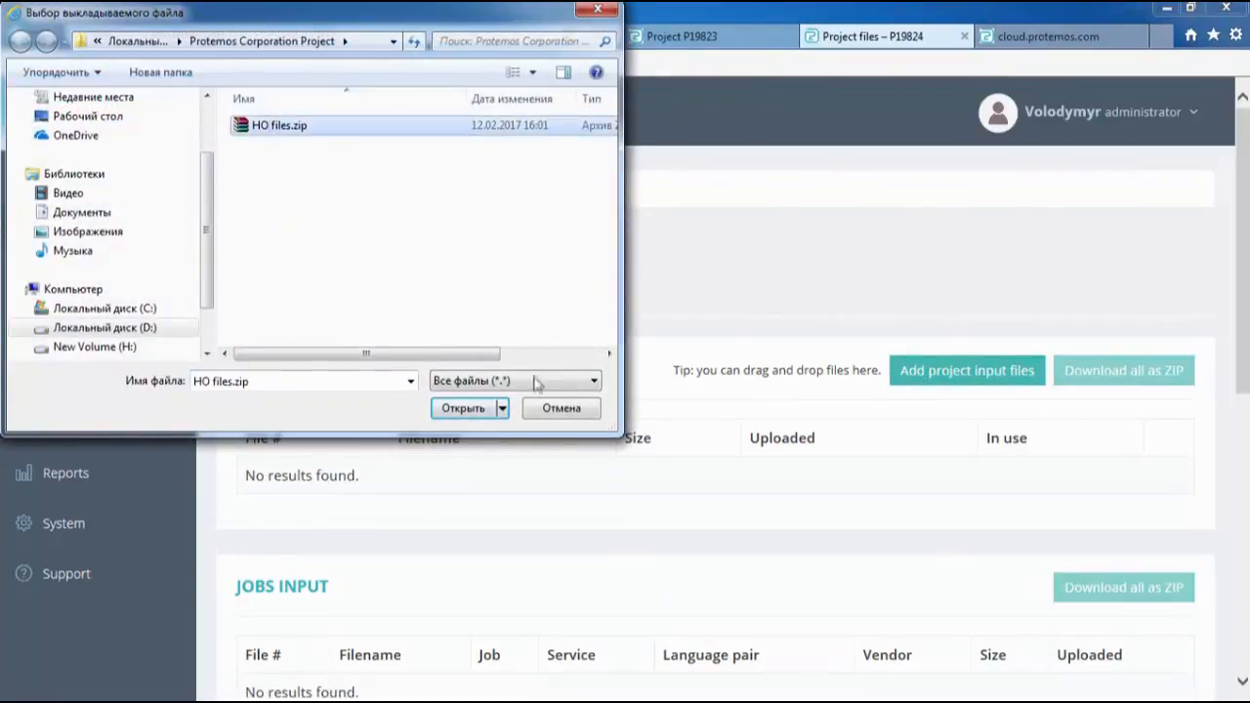
click(461, 408)
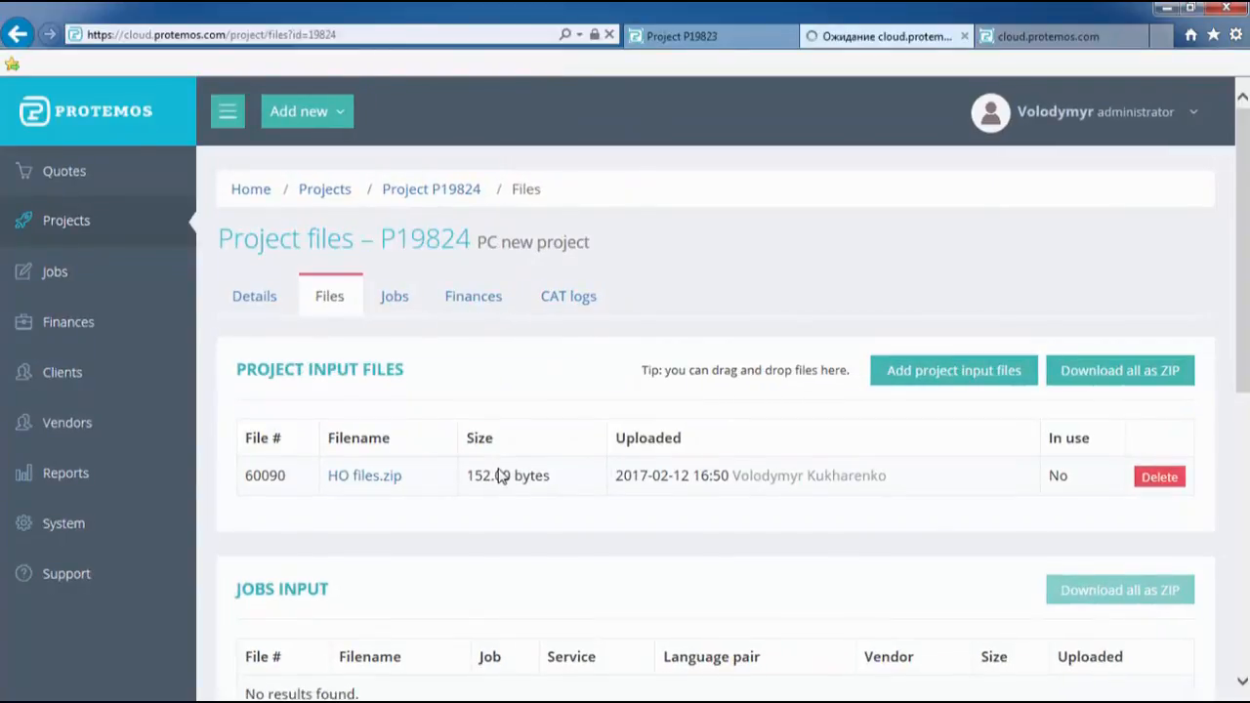
scroll(495, 396, down, 1)
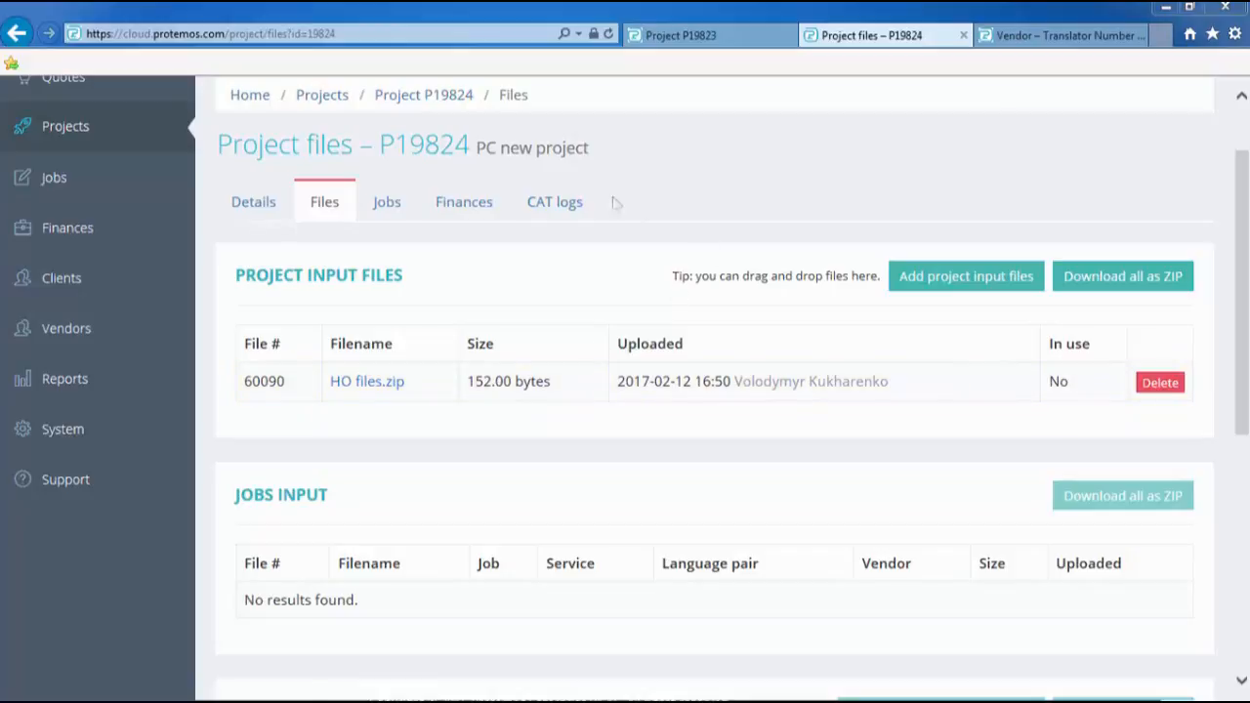
Step: Start a new job in the project with HO files.zip as its input file and Translation as its service
click(391, 210)
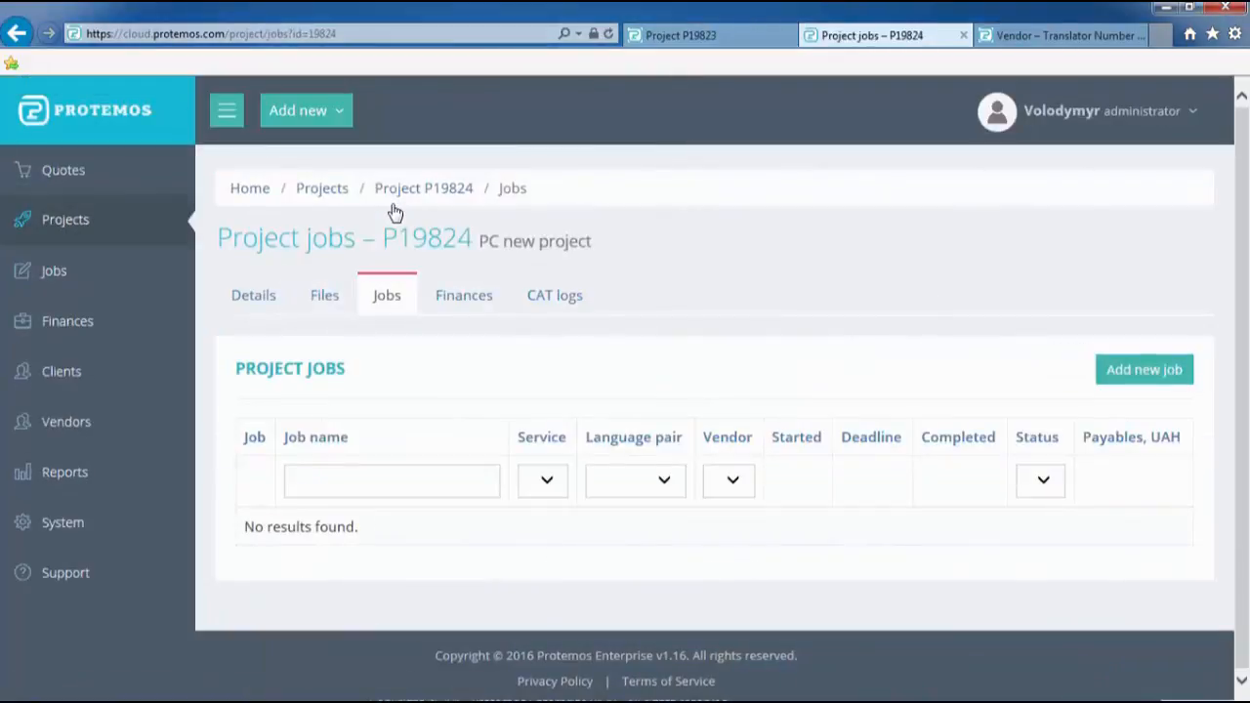
click(1125, 376)
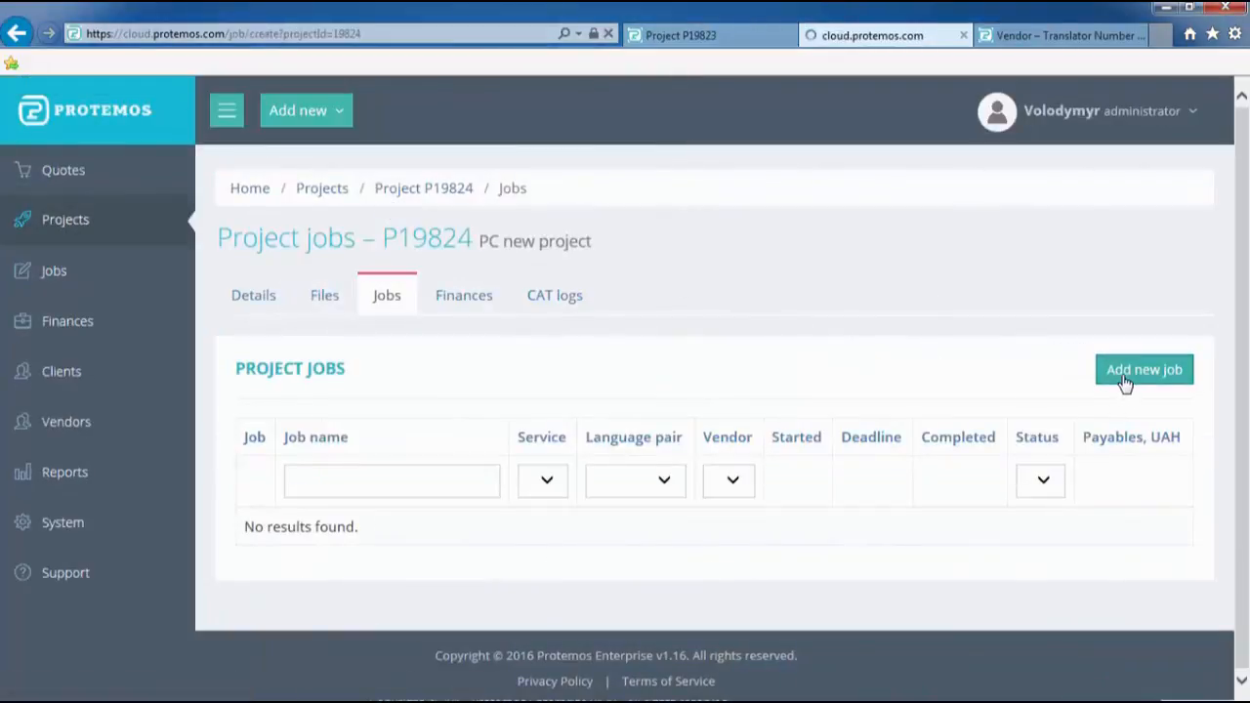
click(257, 435)
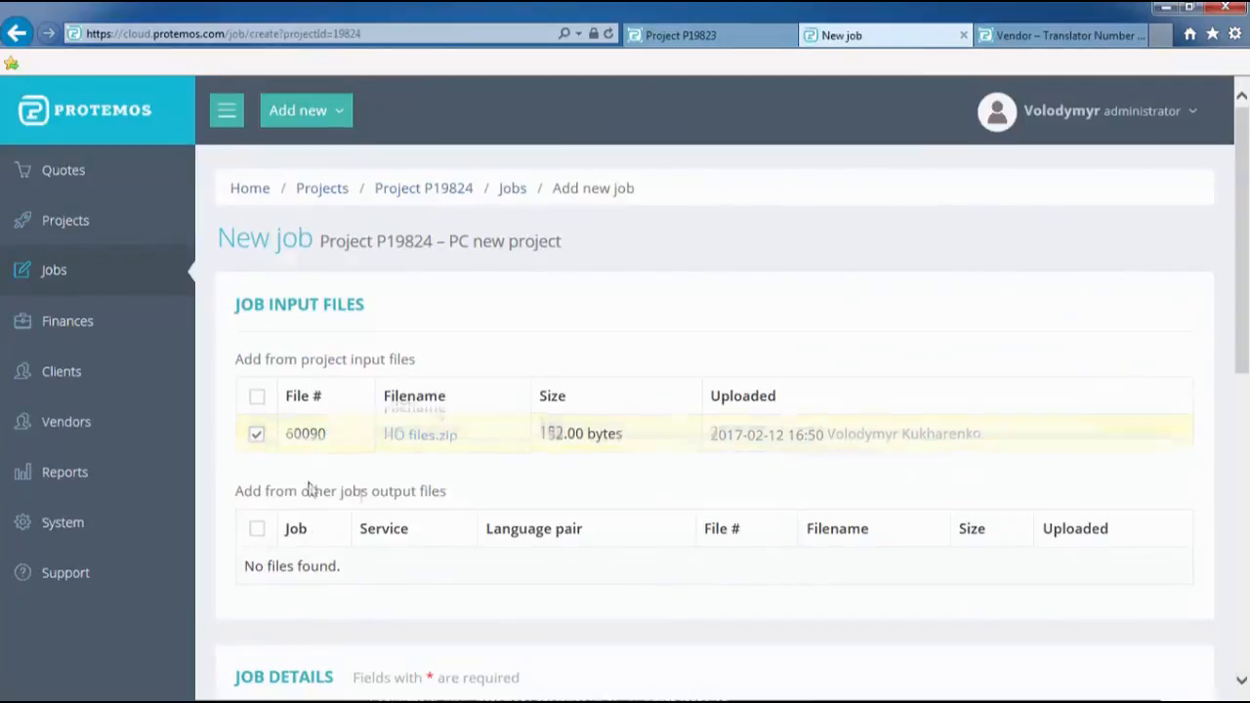
scroll(430, 507, down, 4)
click(423, 422)
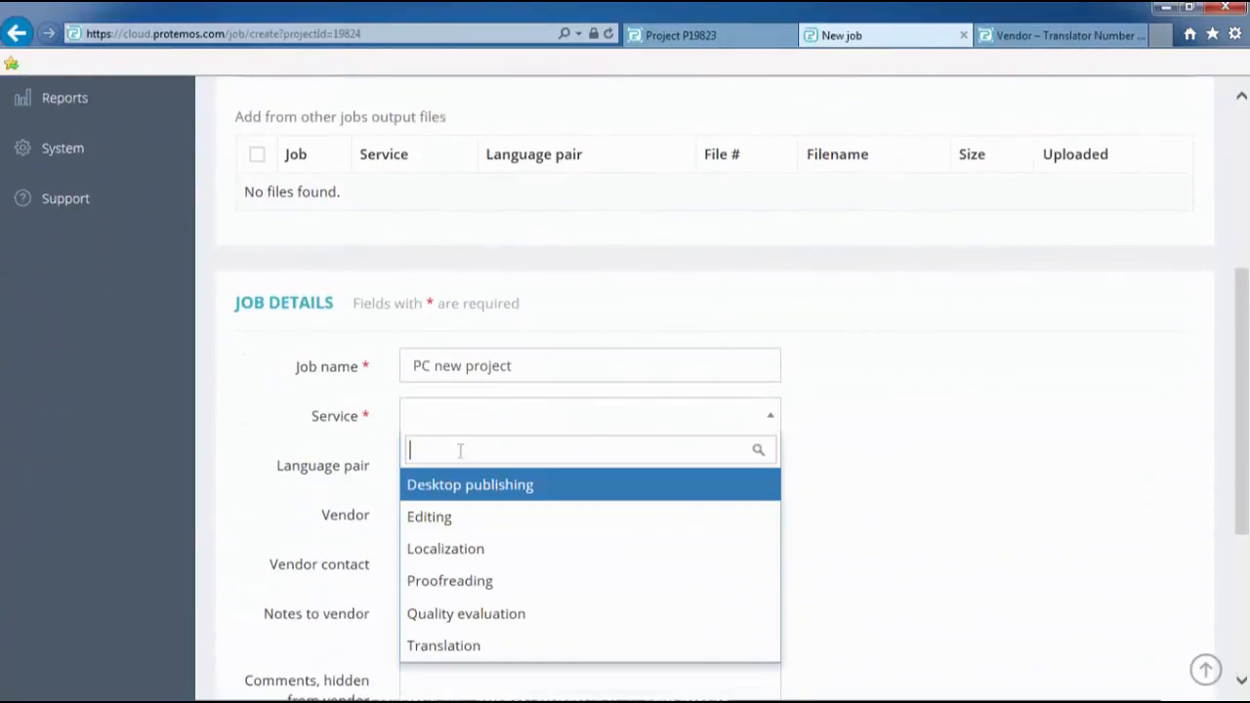
scroll(457, 449, down, 1)
click(472, 554)
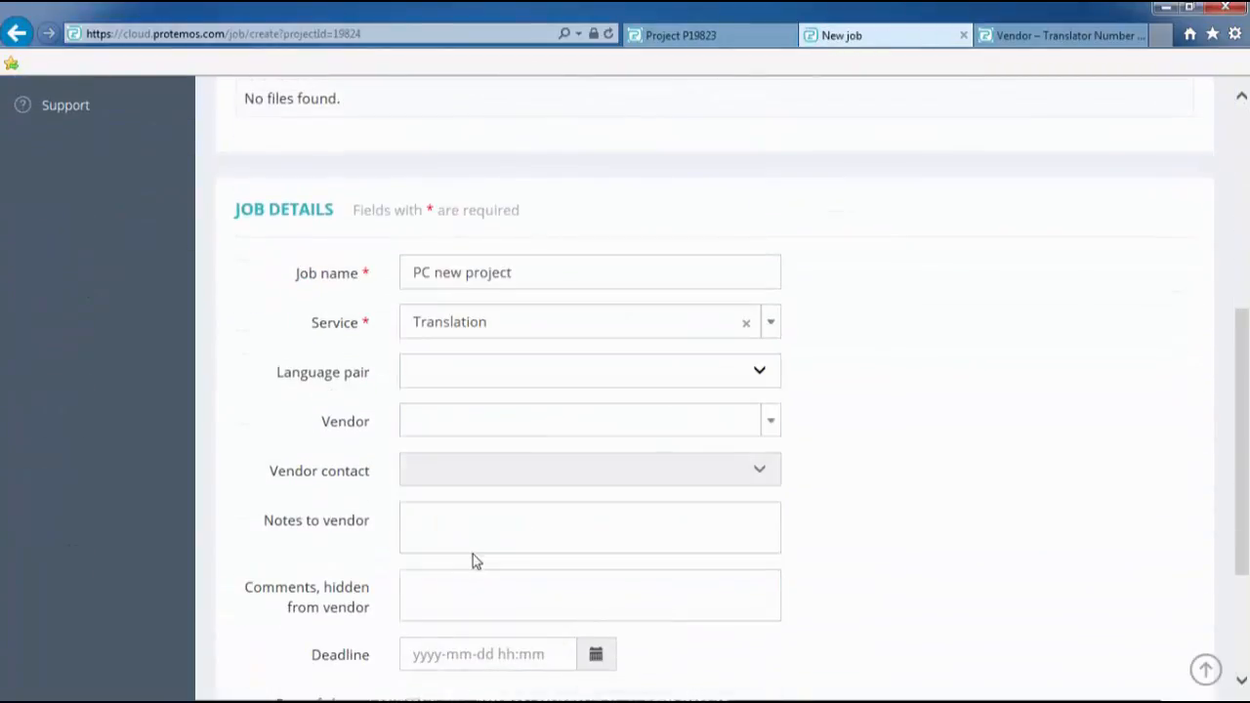
Step: Set the job's language pair to English - Russian and its vendor to Translator Number one
click(449, 383)
click(450, 392)
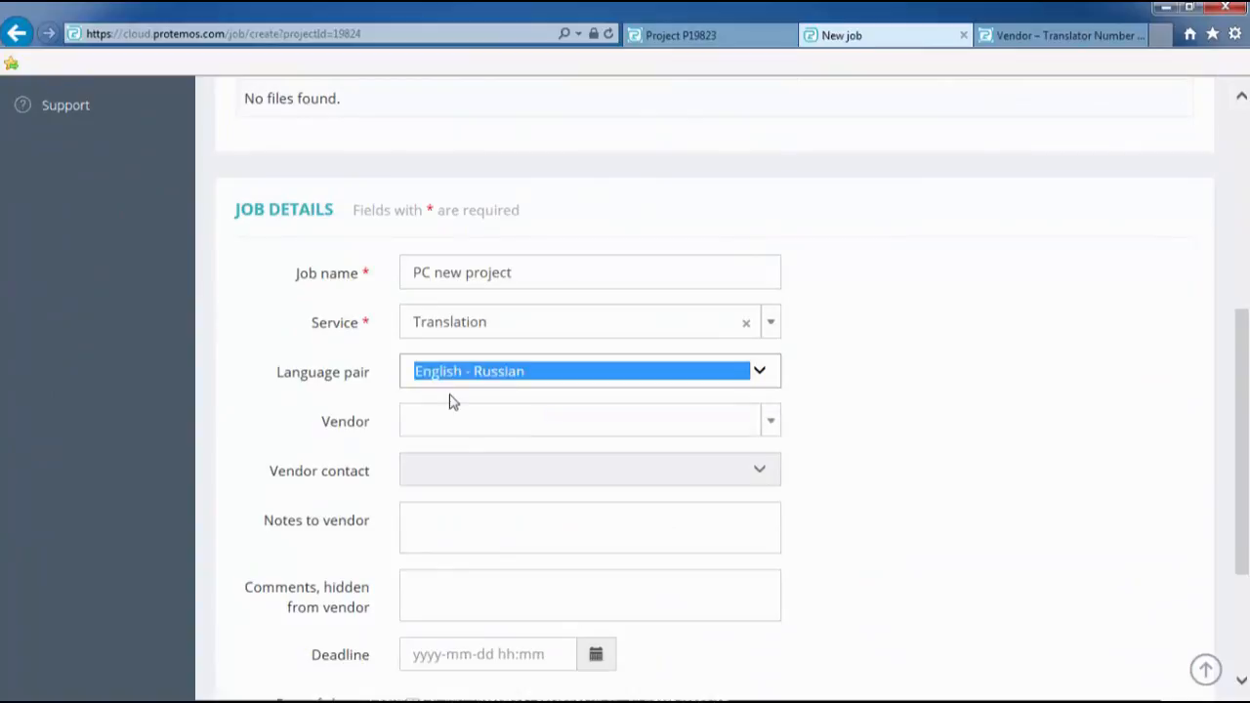
click(444, 425)
scroll(459, 452, down, 1)
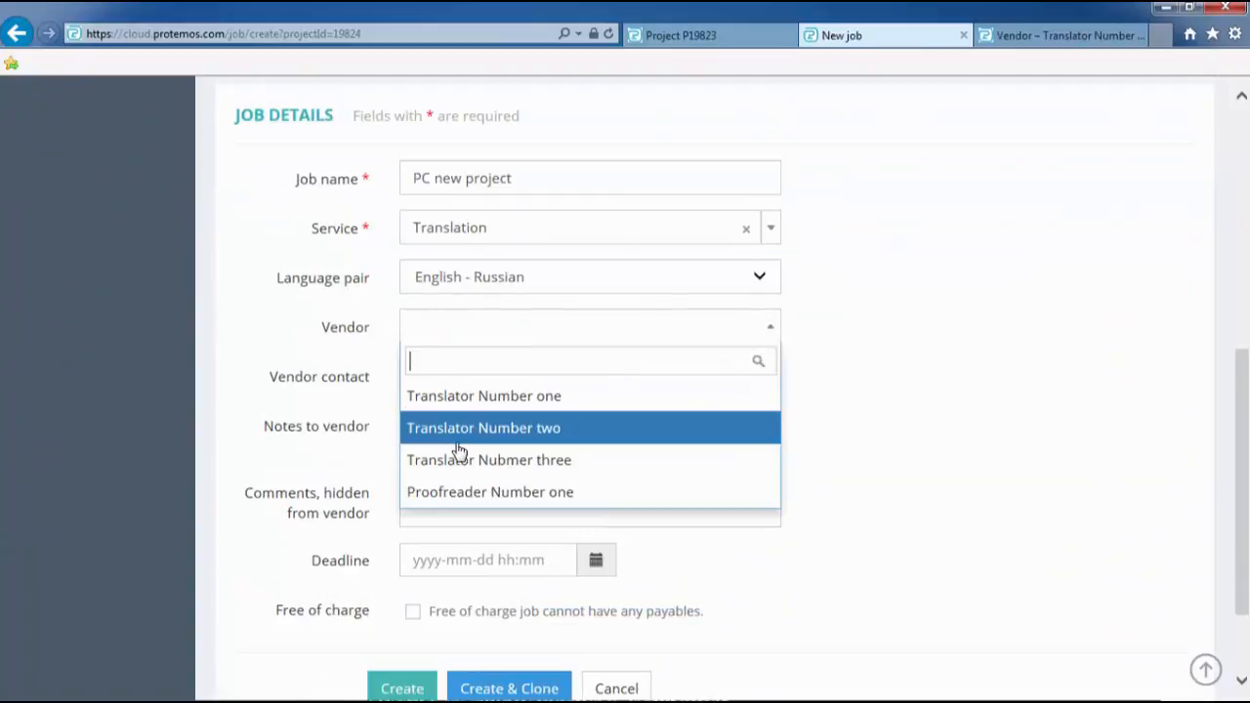
click(496, 405)
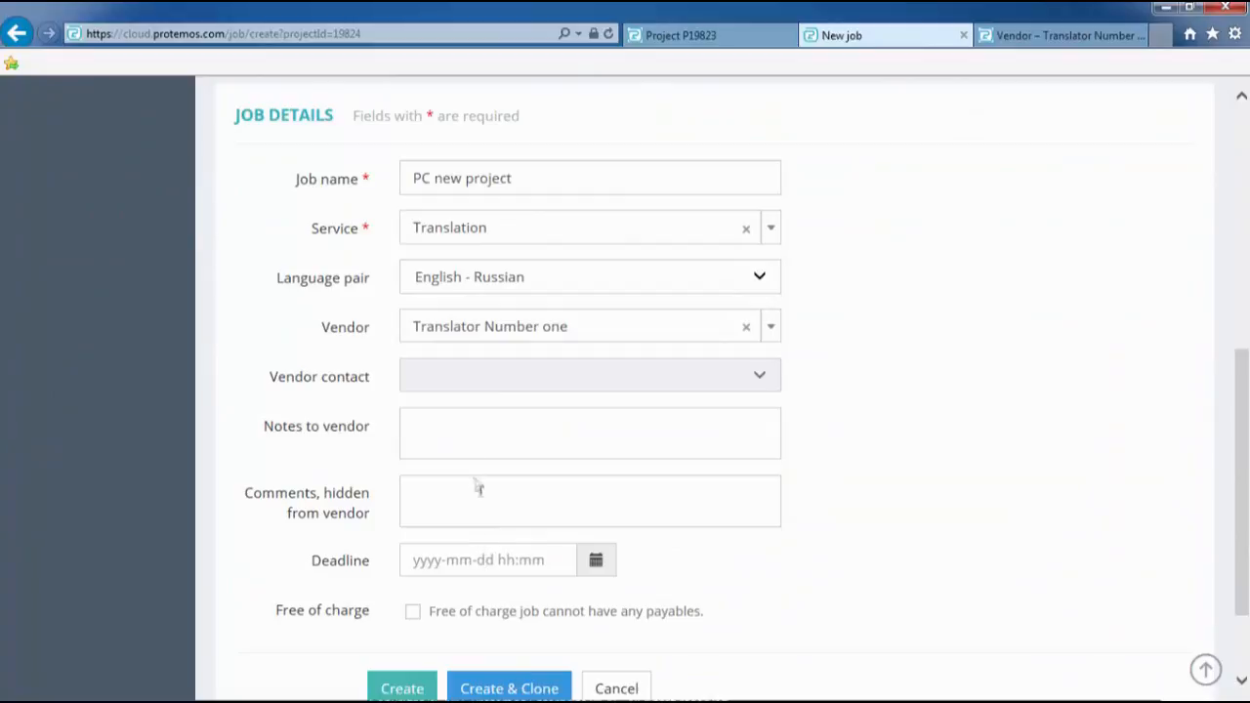
Step: Set the job deadline to 19 February 2017 at 18:00, then create and clone the job
click(496, 558)
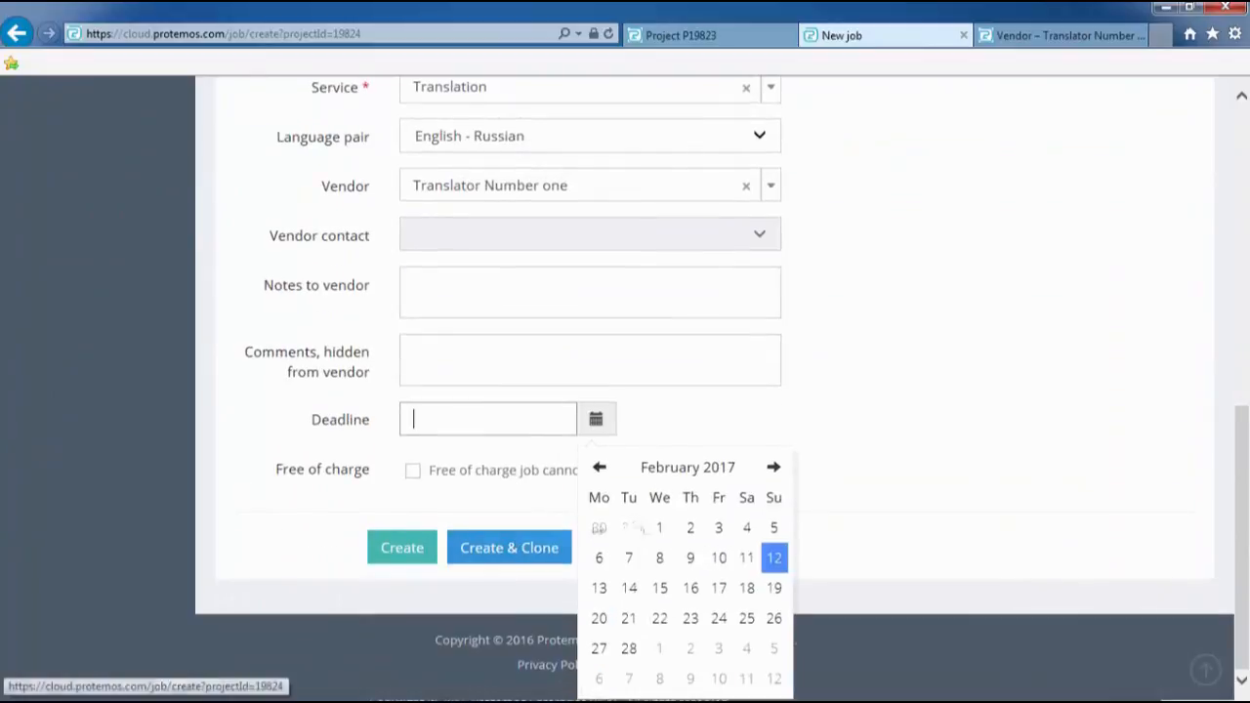
click(779, 595)
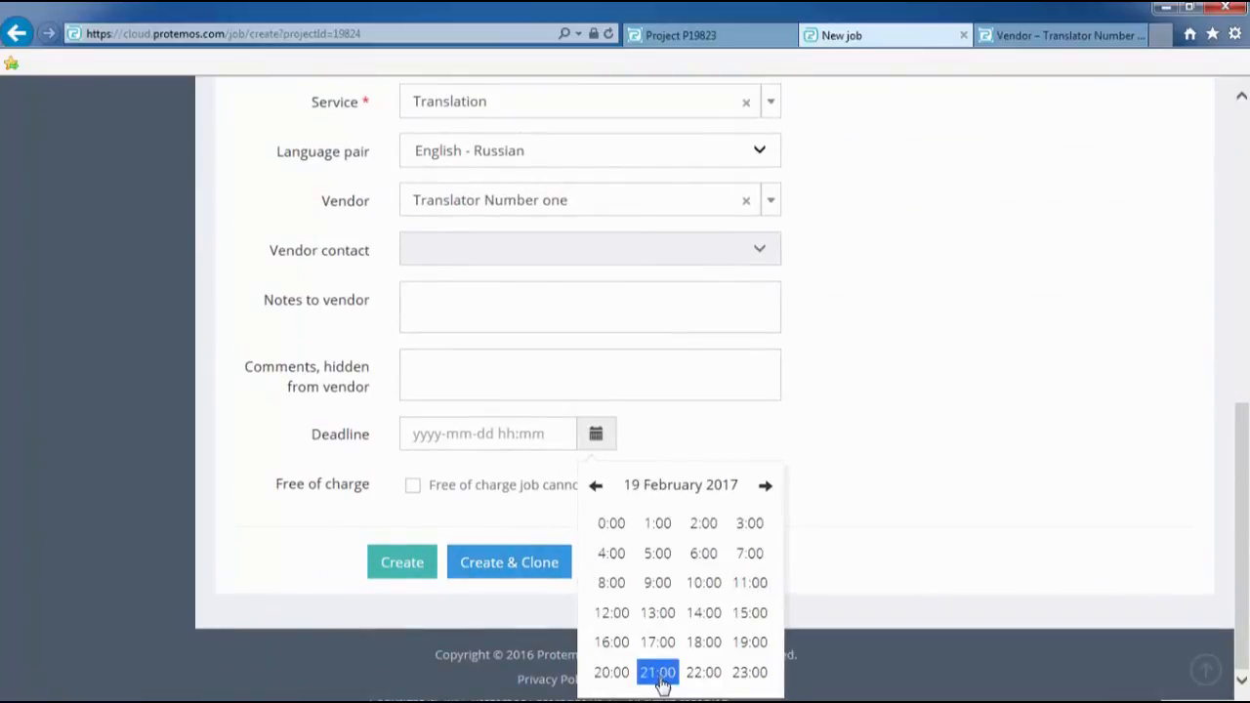
click(703, 642)
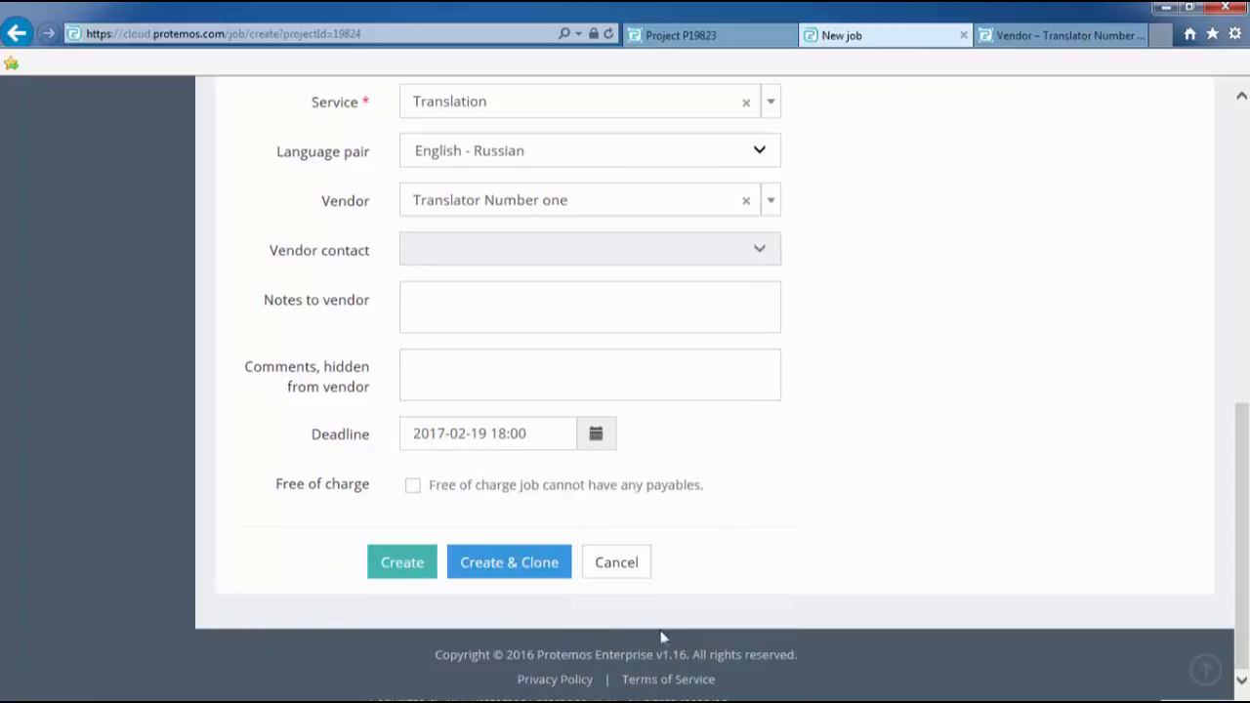
click(520, 572)
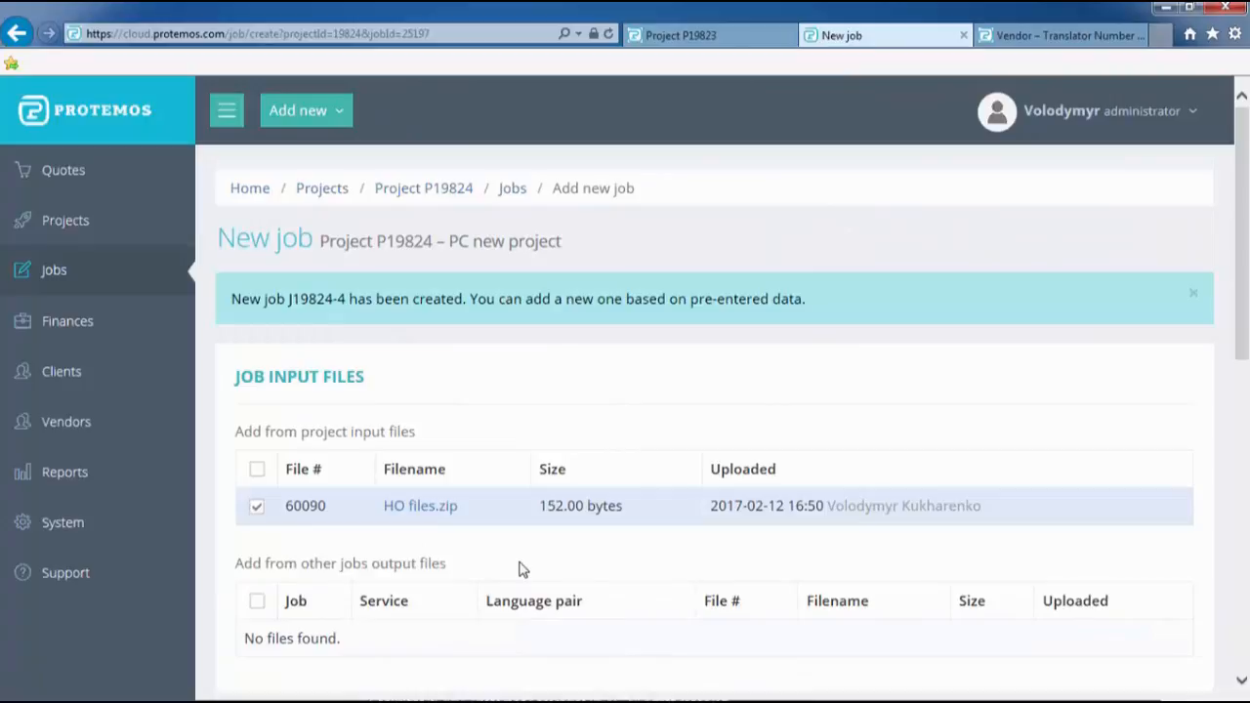
Step: Change the cloned job's language pair to English - Ukrainian and its vendor to Translator Number two
scroll(518, 559, down, 3)
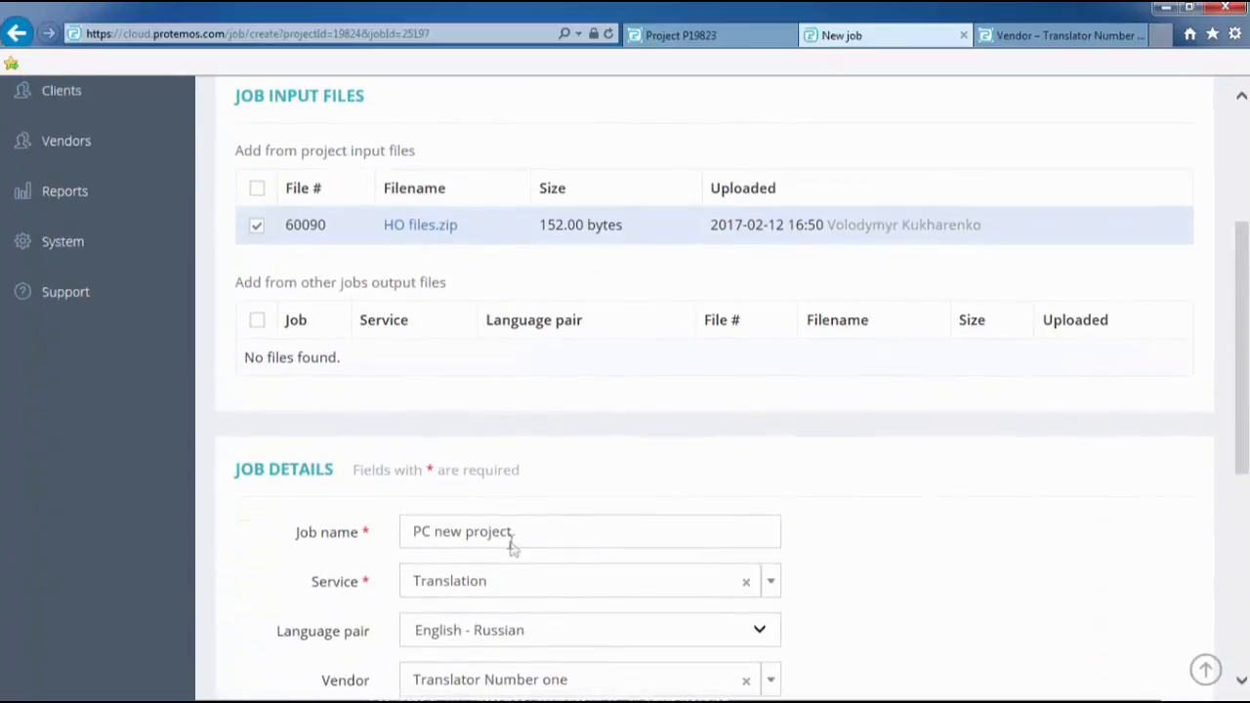
scroll(511, 535, down, 3)
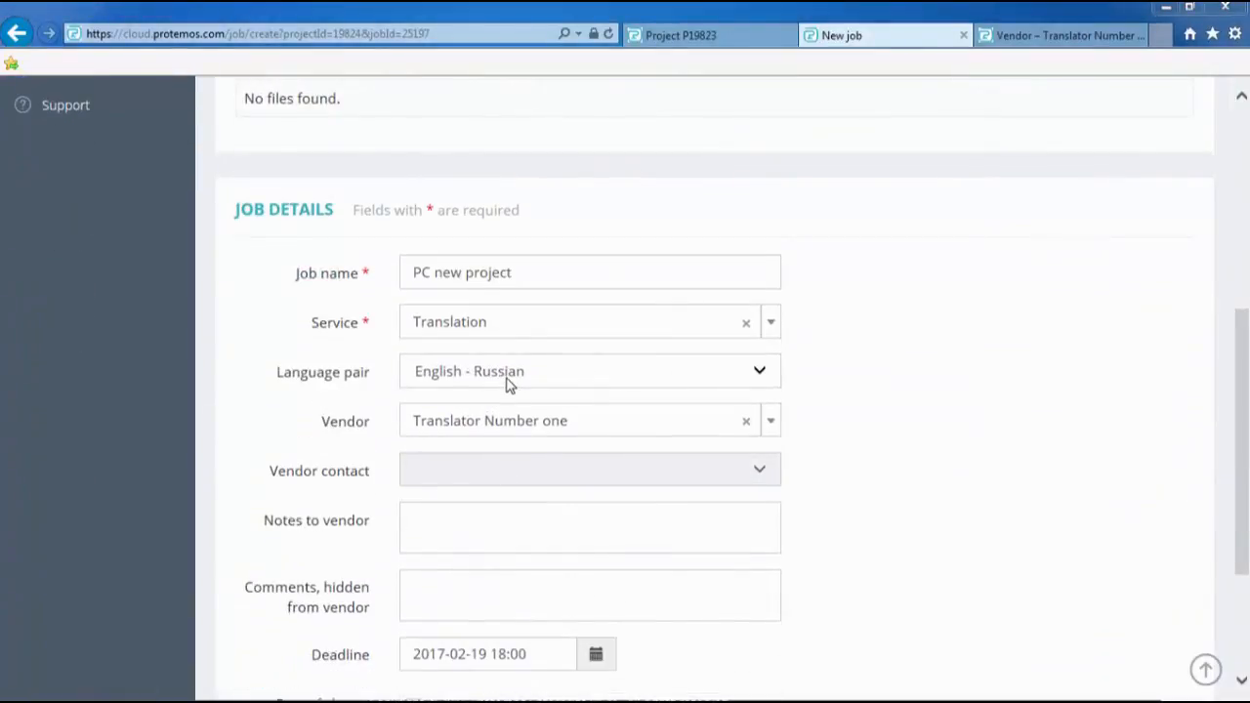
click(506, 384)
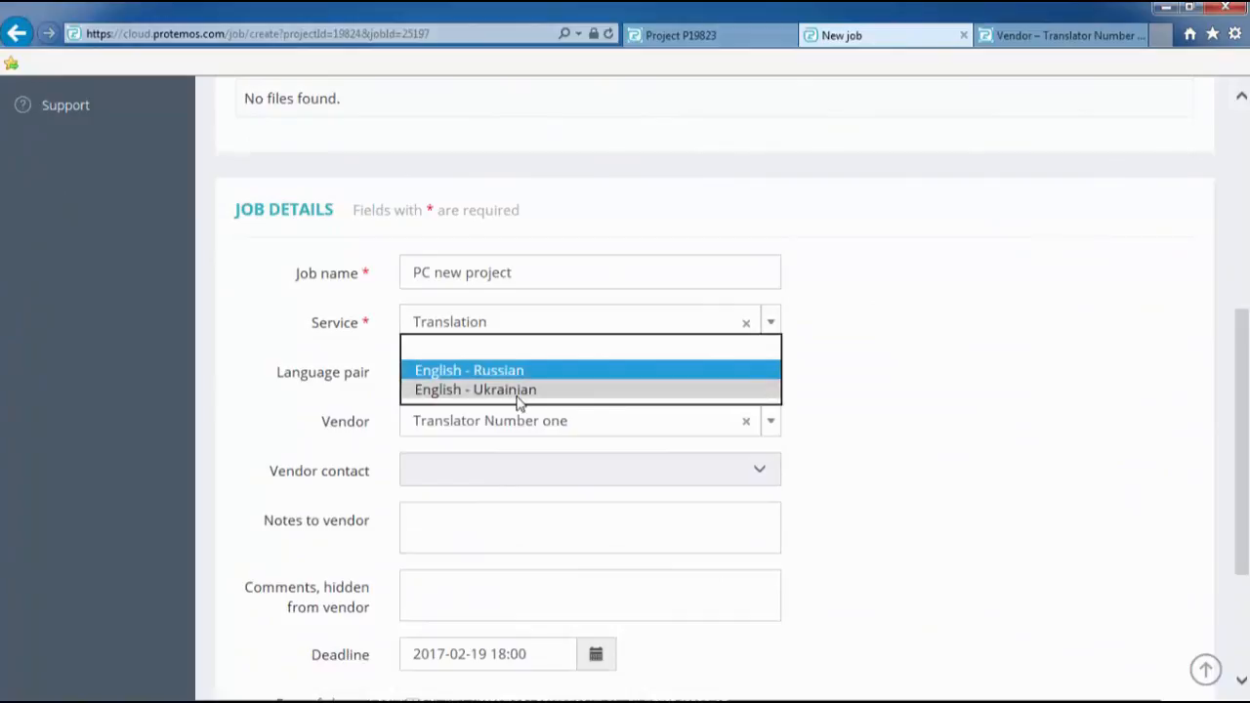
click(516, 397)
click(517, 431)
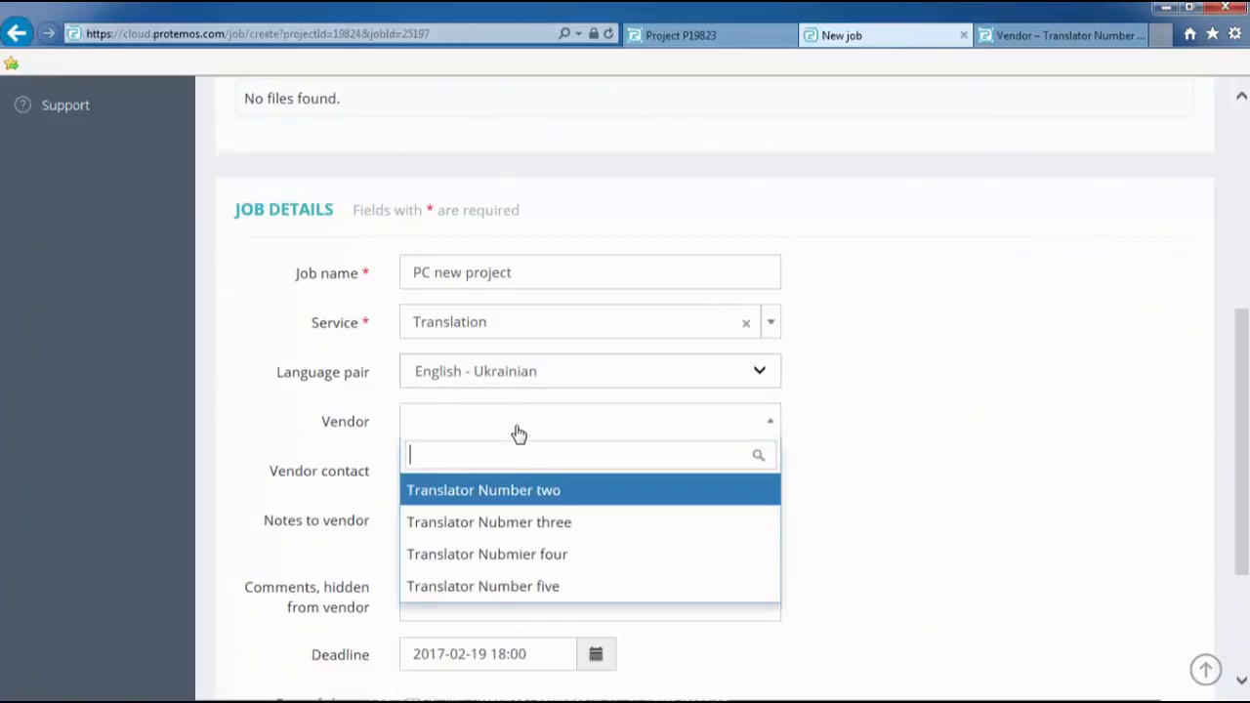
click(543, 506)
Step: Set the Ukrainian job's deadline to 23 February 2017 at 18:00, then create and clone the job
scroll(904, 519, down, 3)
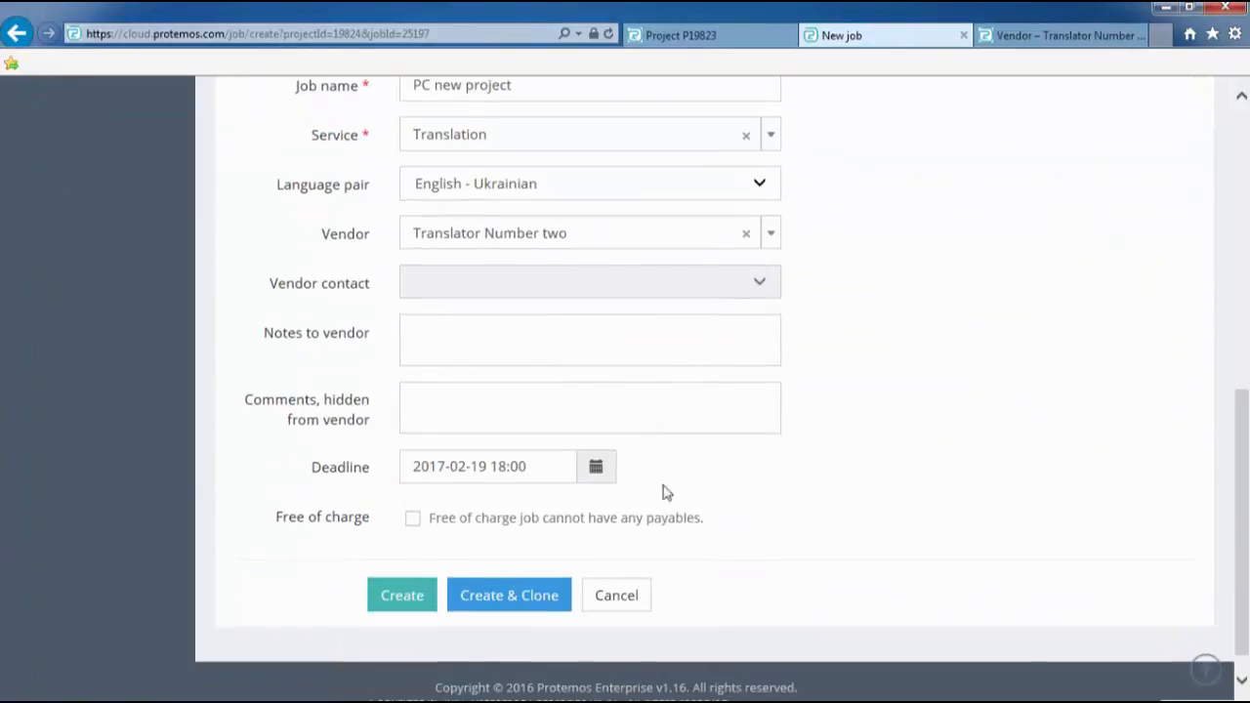
click(586, 476)
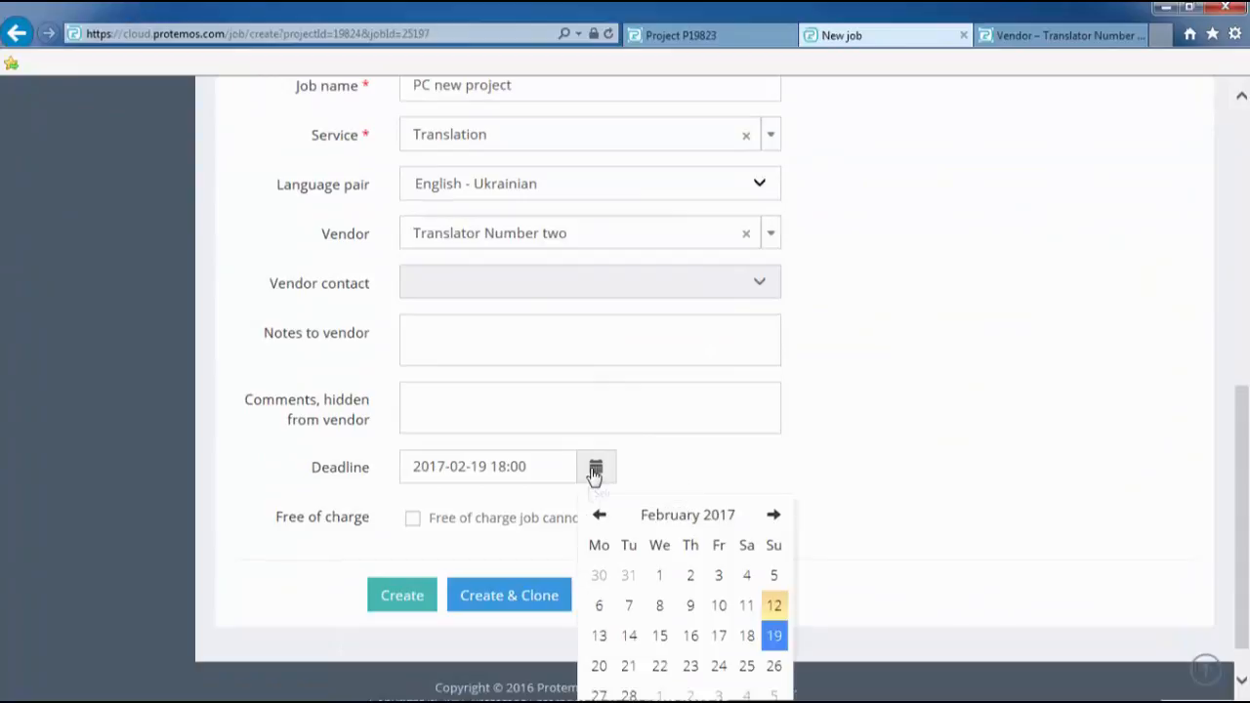
click(692, 672)
click(697, 678)
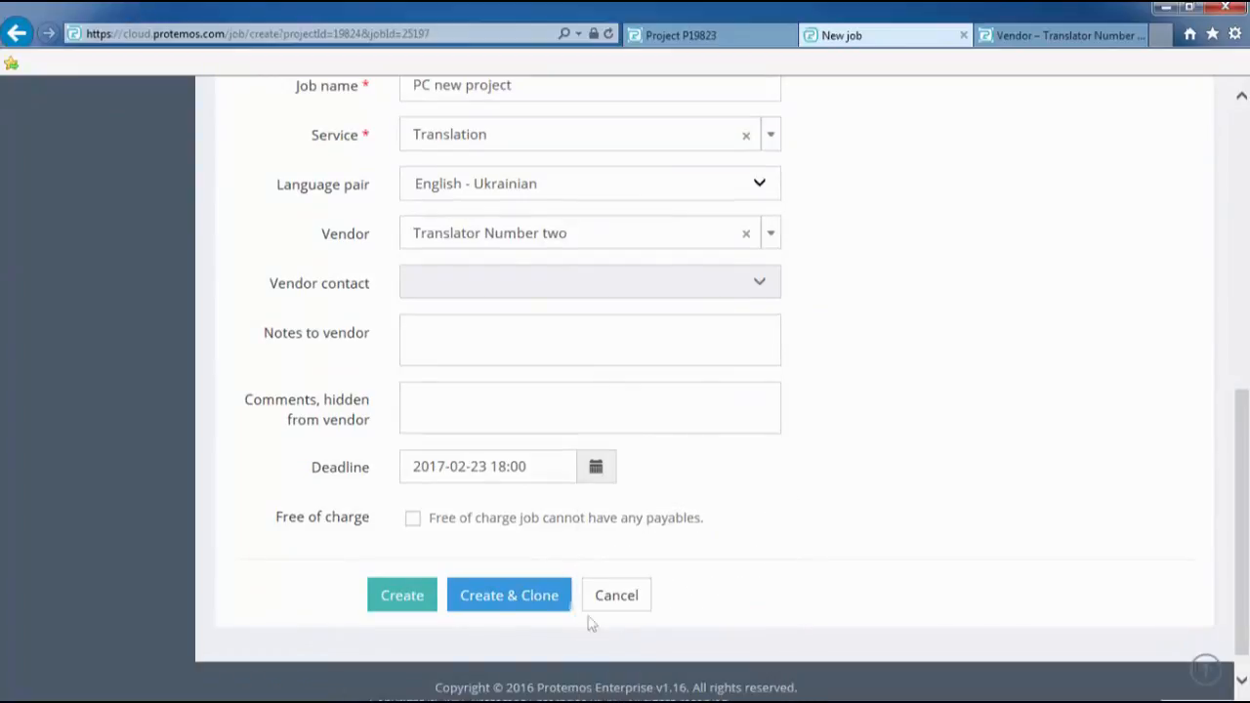
click(547, 603)
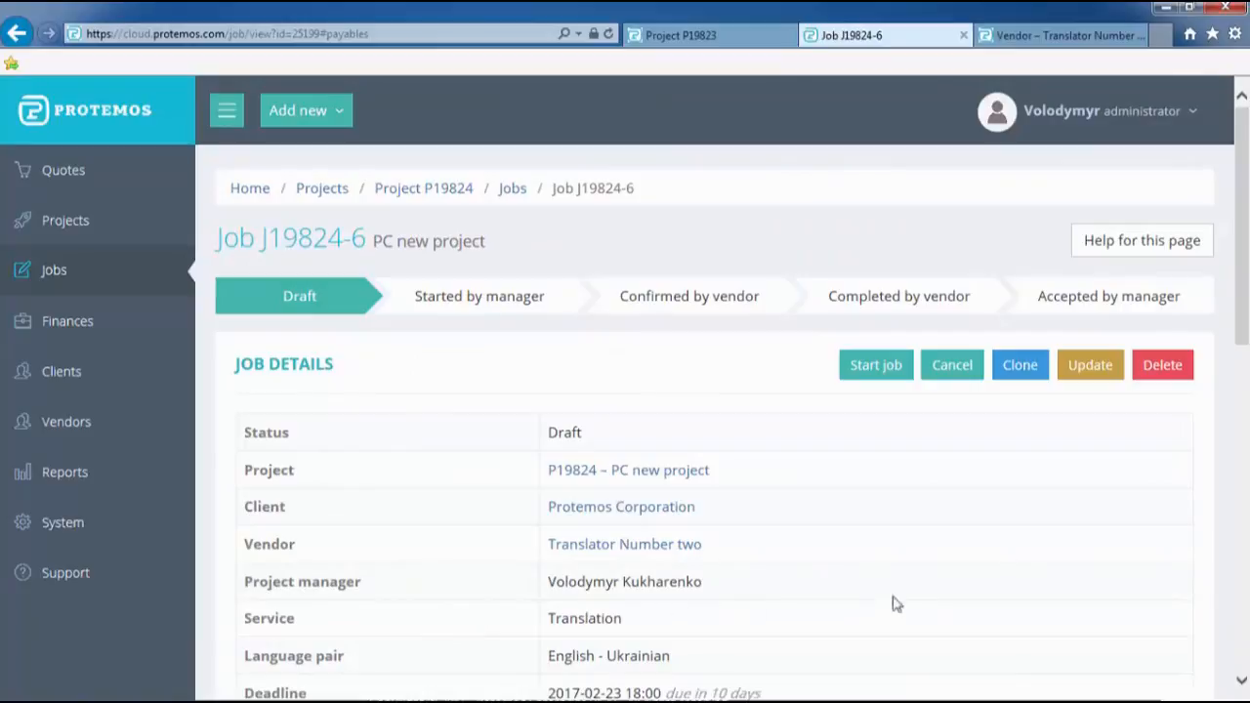
Step: Start a unit based payable for the English - Ukrainian job with a unit amount of 10000 and unit type Word
scroll(881, 592, down, 3)
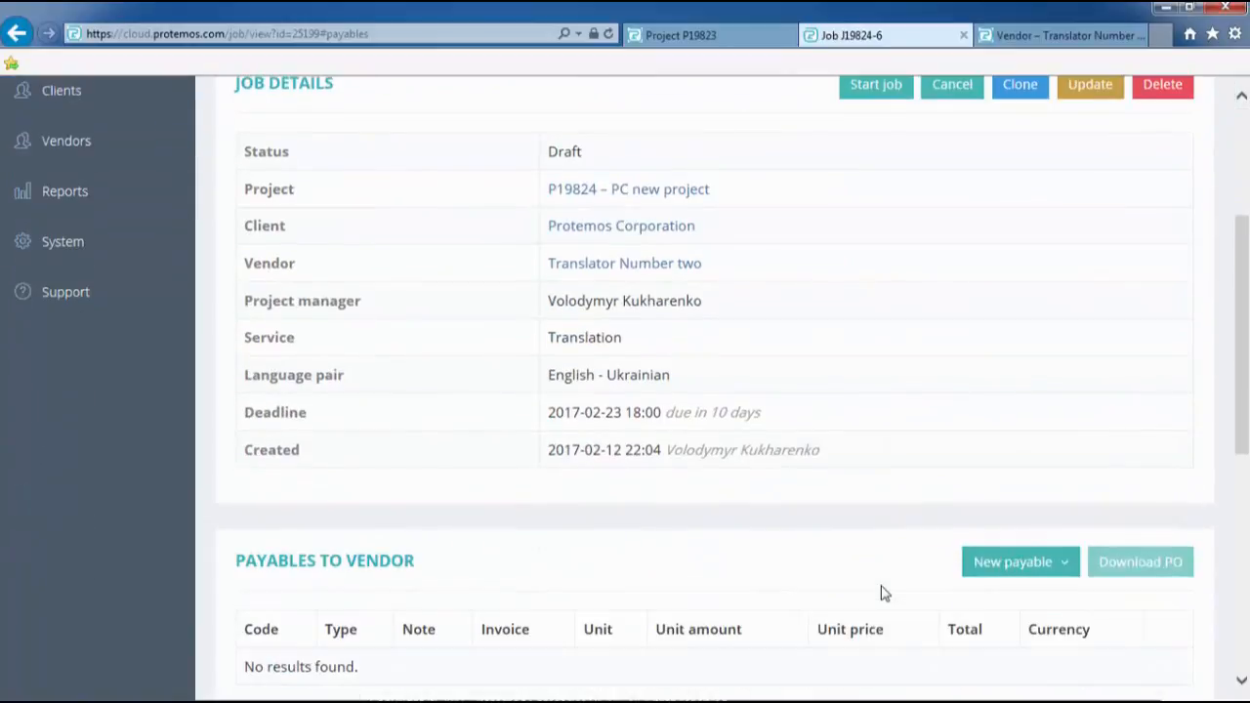
click(996, 575)
scroll(996, 576, down, 1)
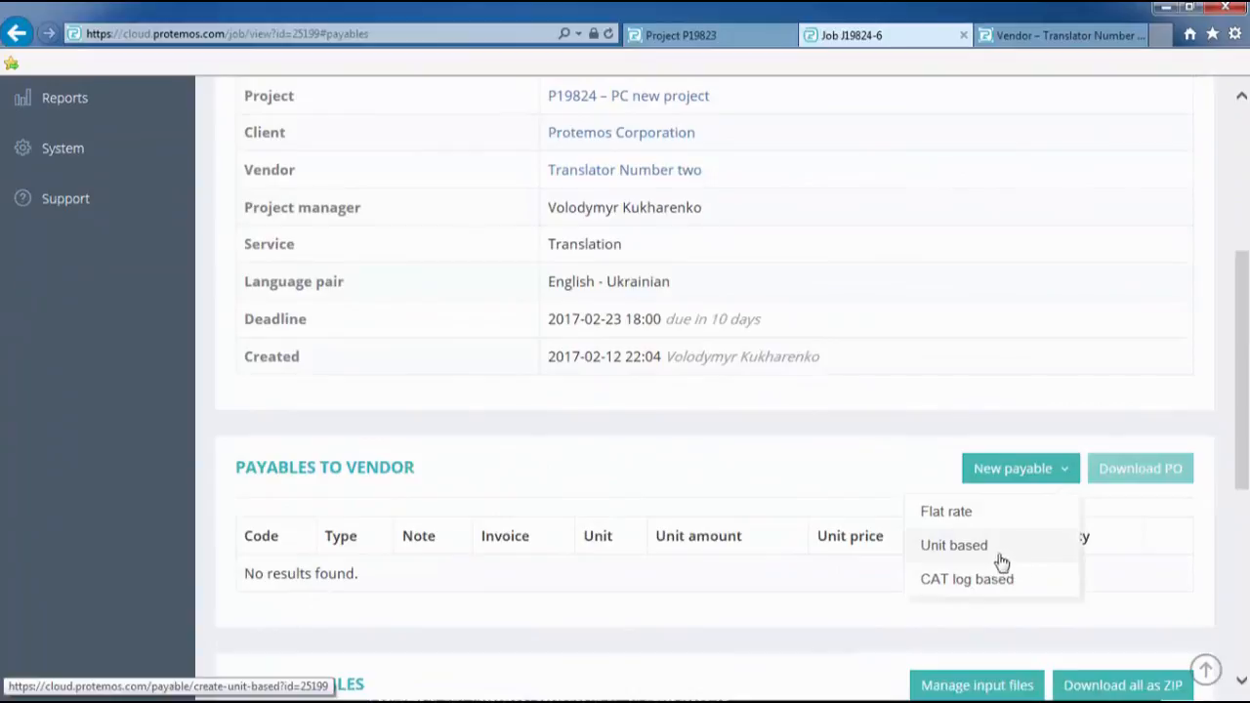
click(974, 557)
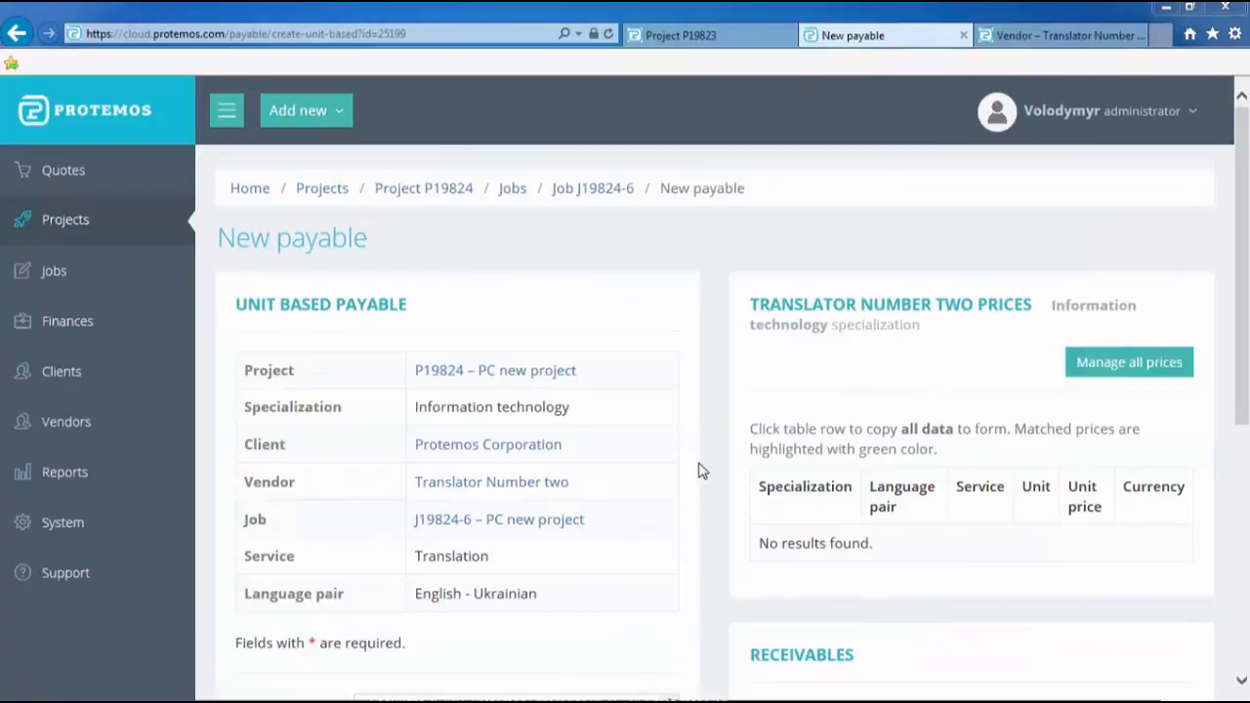
scroll(698, 469, down, 5)
click(417, 288)
text(1)
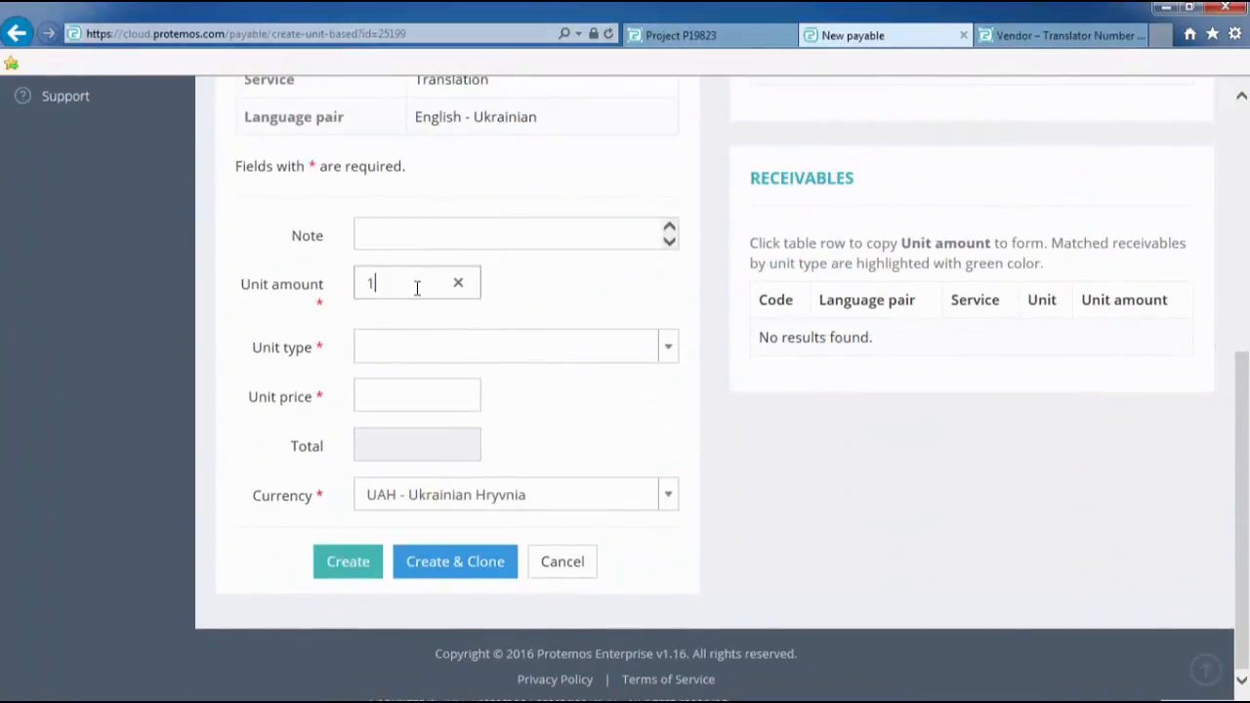
text(0000)
click(414, 346)
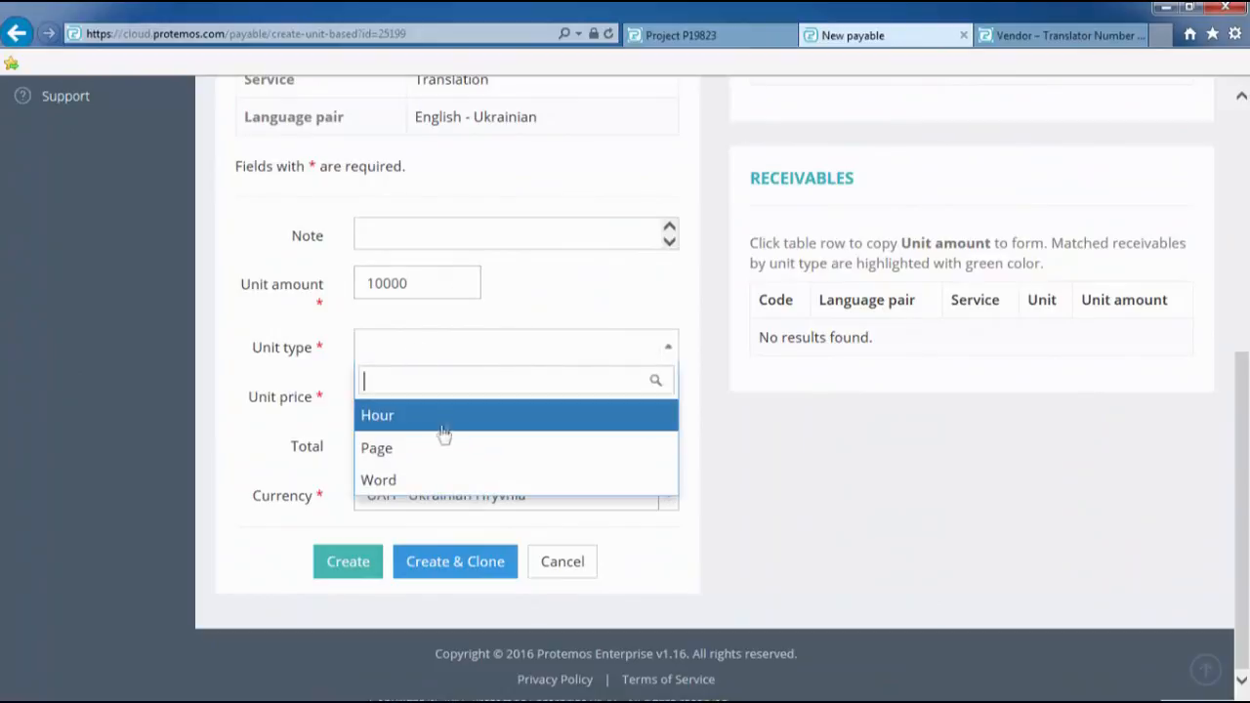
click(418, 486)
Step: Set the payable's unit price to 0.04 in USD - United States Dollar and create the payable
click(373, 398)
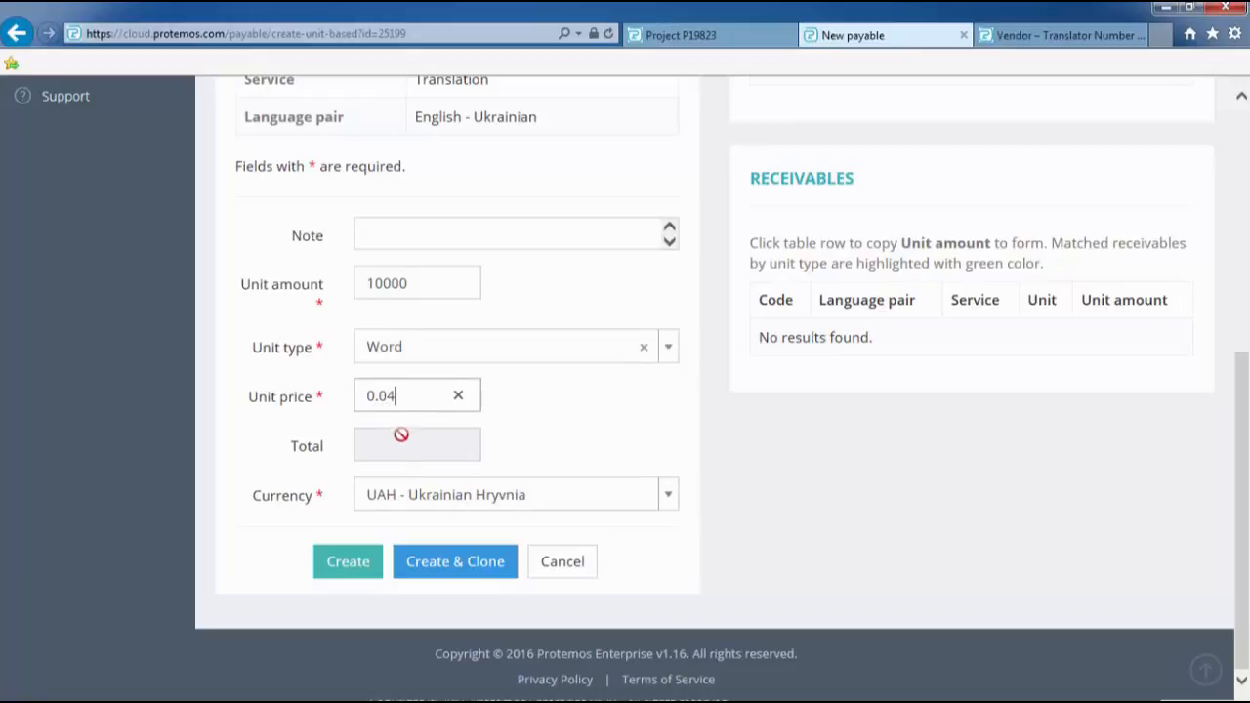
click(408, 493)
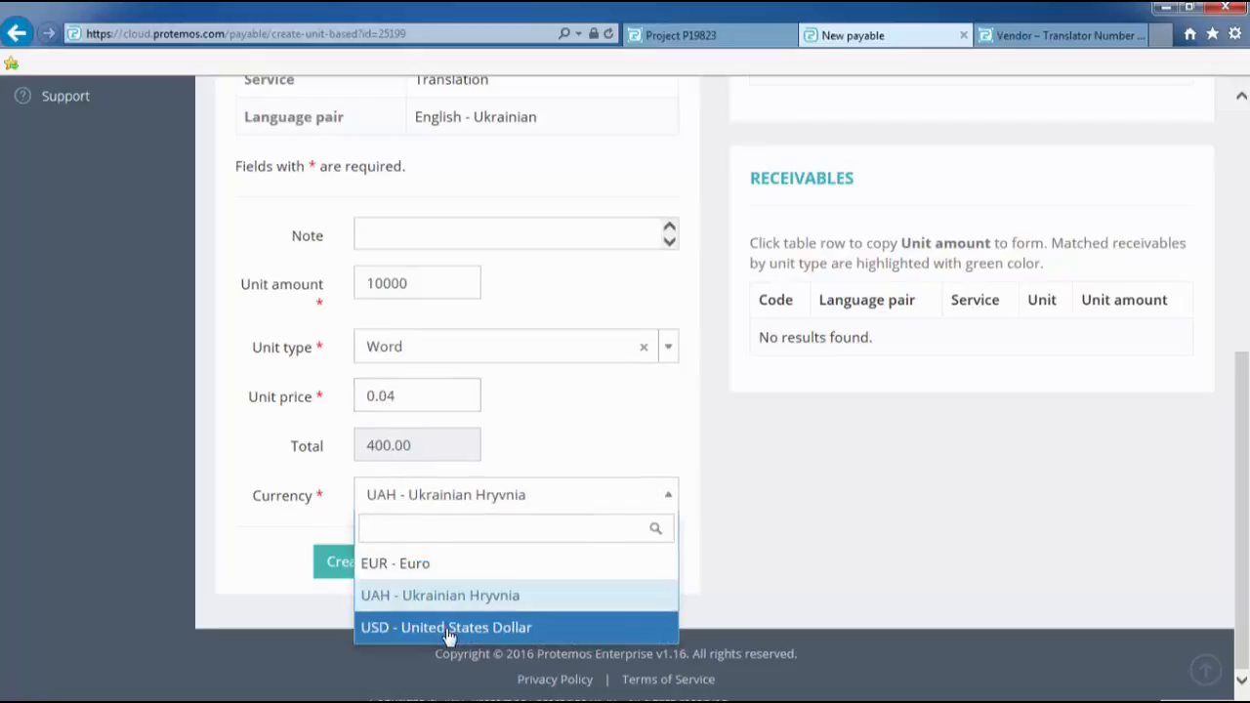
click(376, 628)
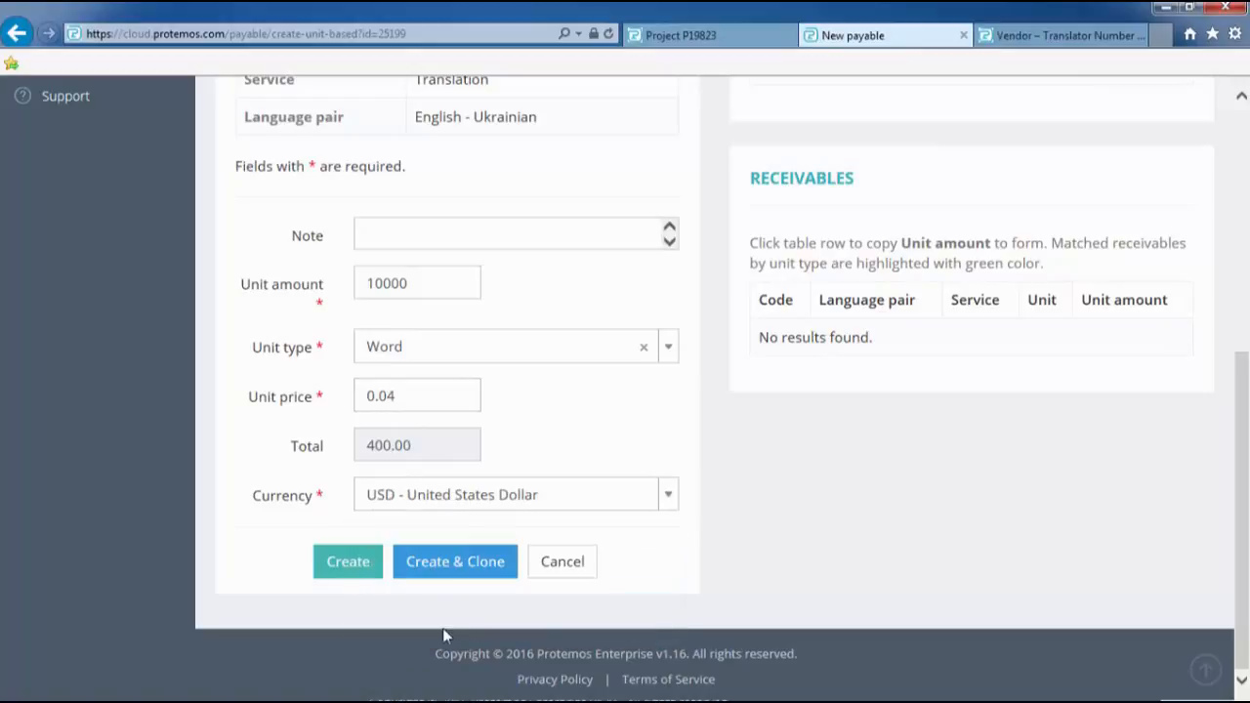
click(339, 569)
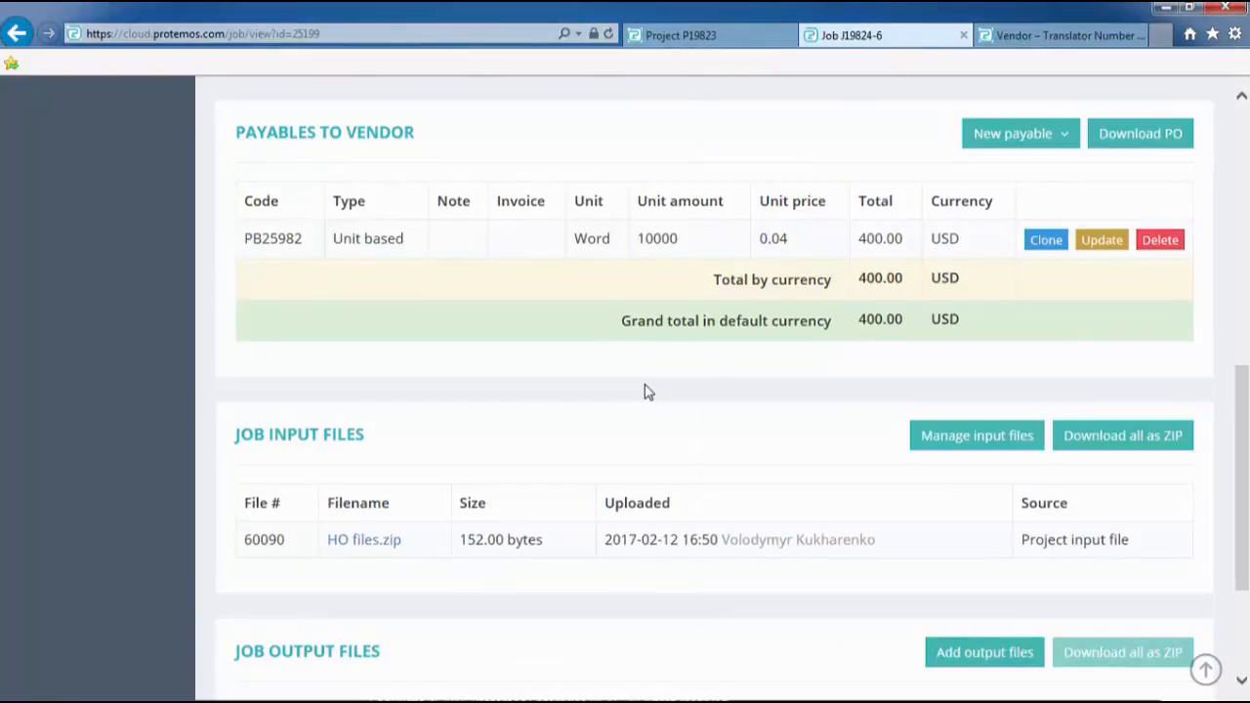
Step: Start the English - Ukrainian translation job assigned to Translator Number two
scroll(644, 391, up, 5)
scroll(644, 392, up, 3)
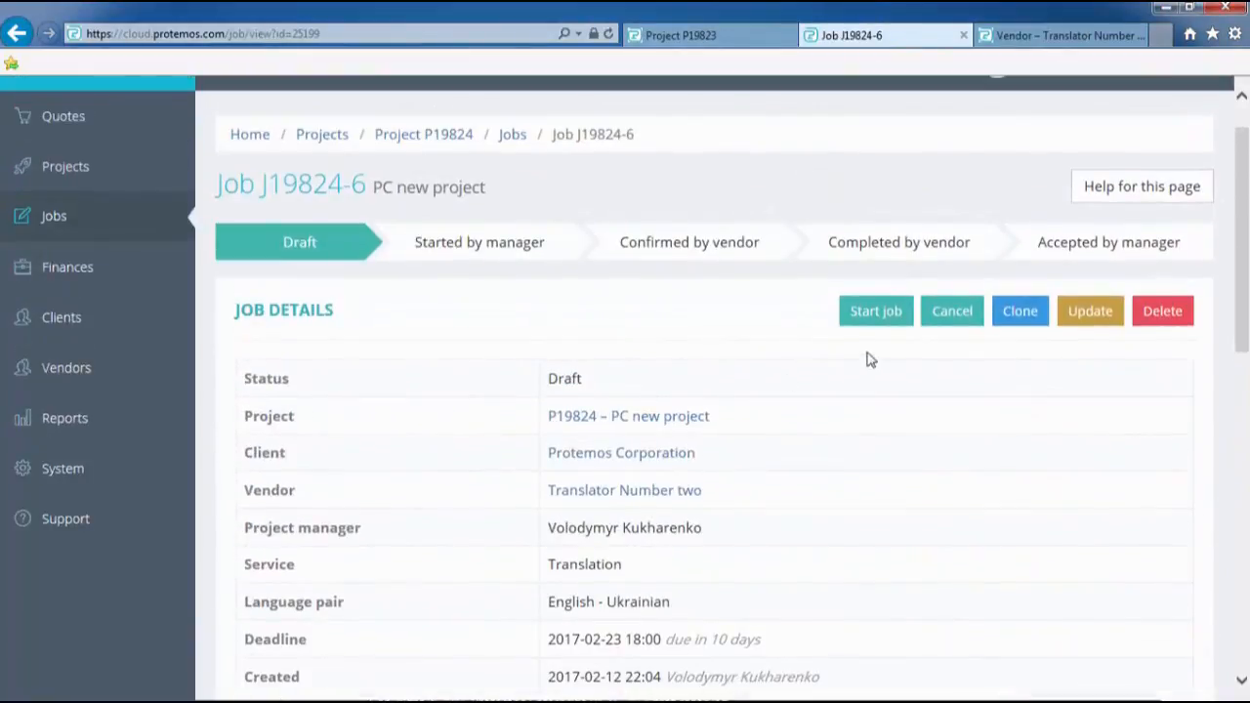
click(875, 315)
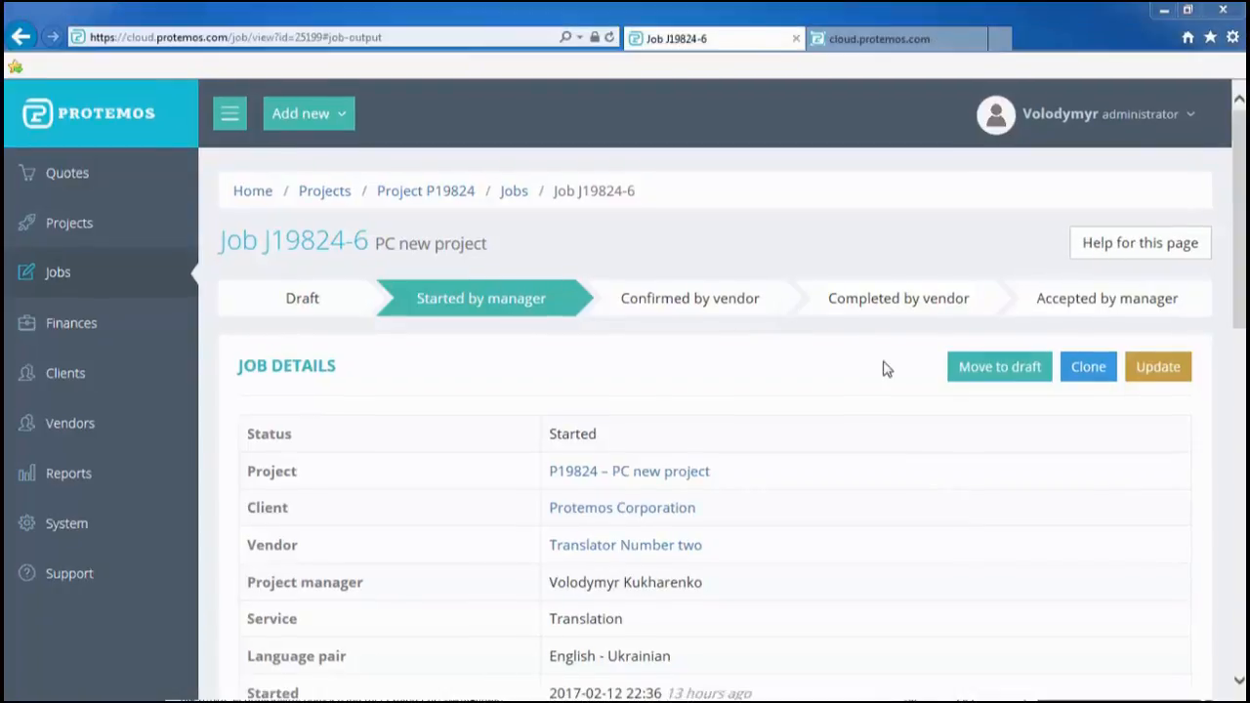
Step: Upload Ready UK - translator 2.zip as an output file of the started English - Ukrainian job
scroll(886, 369, down, 10)
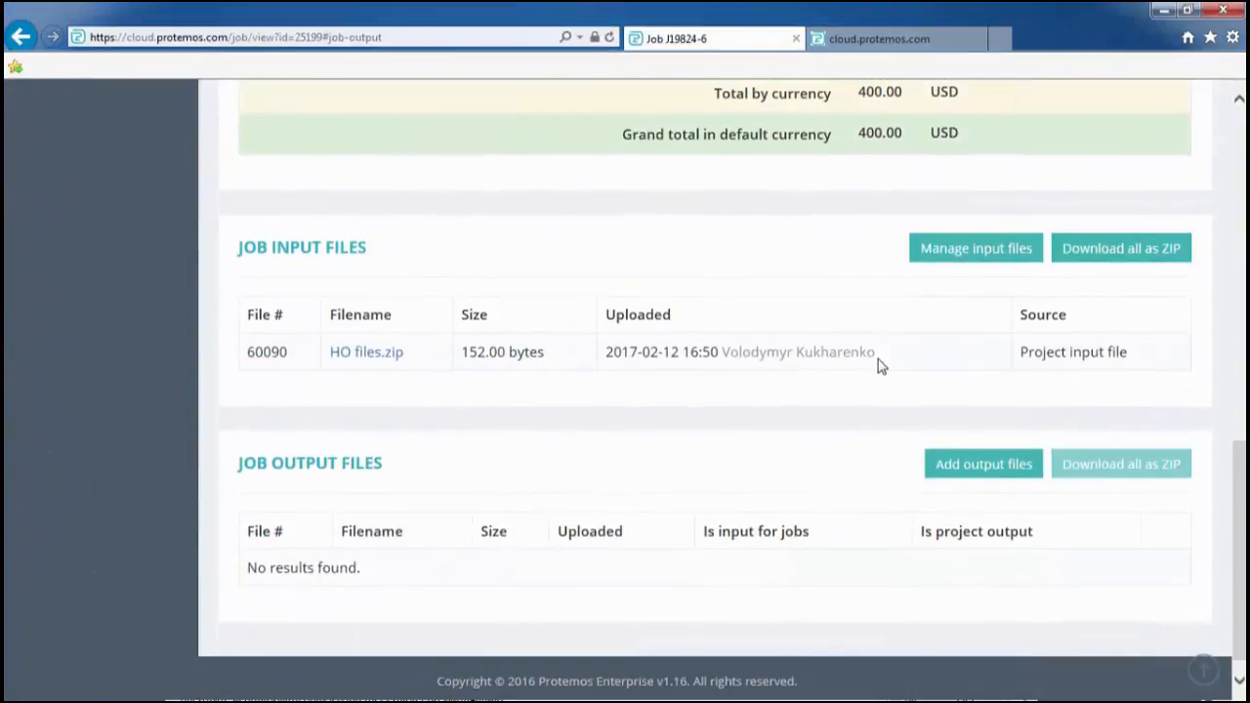
scroll(878, 360, down, 1)
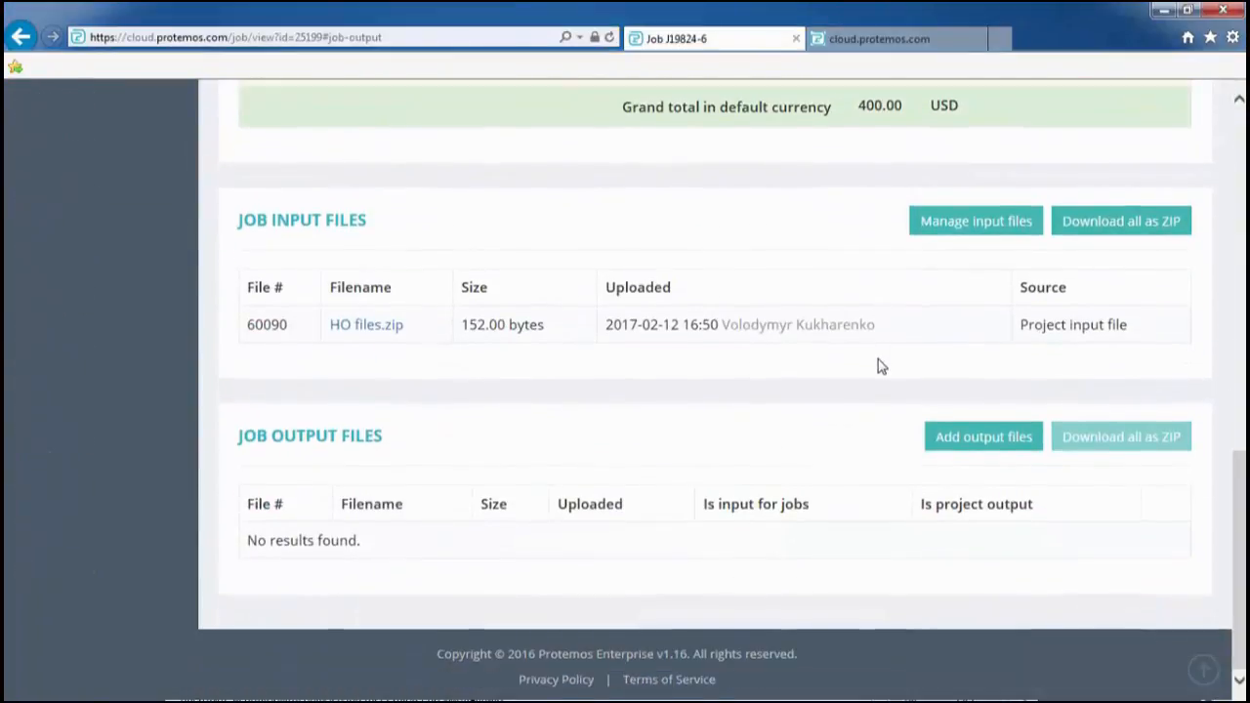
click(971, 436)
click(322, 128)
click(487, 410)
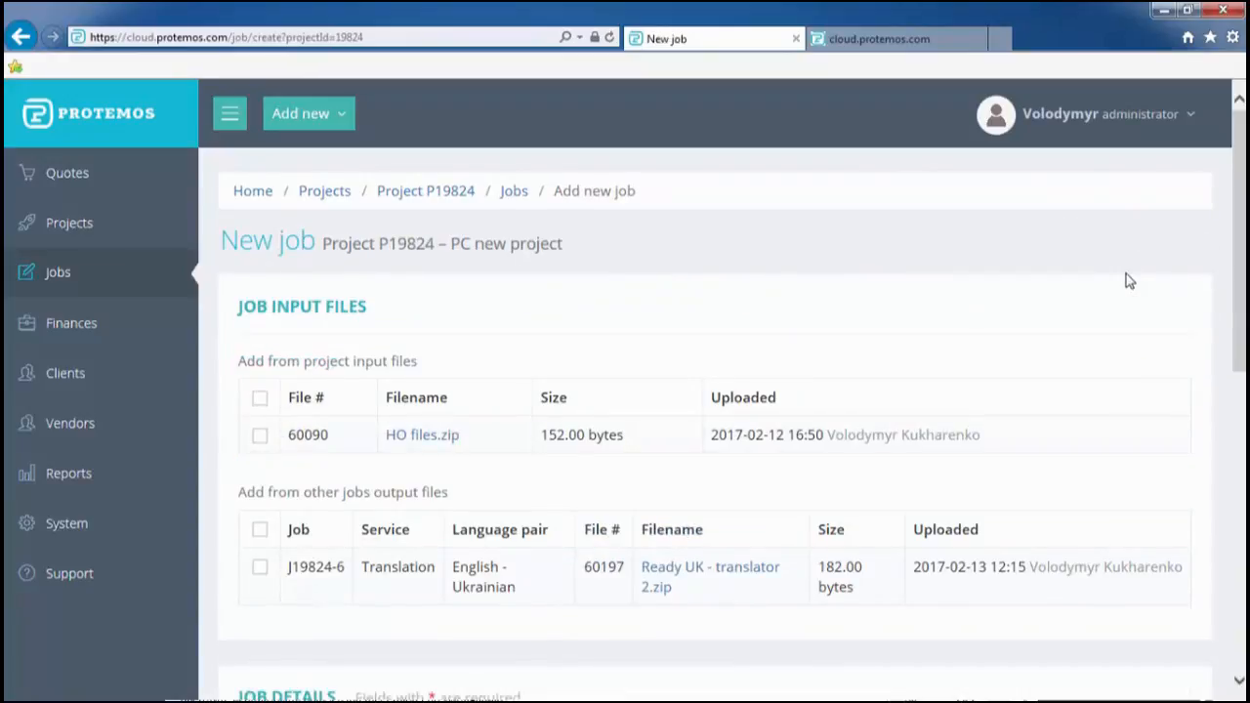
Step: Use Ready UK - translator 2.zip as the new job's input file and choose Proofreading as its service
scroll(712, 480, down, 4)
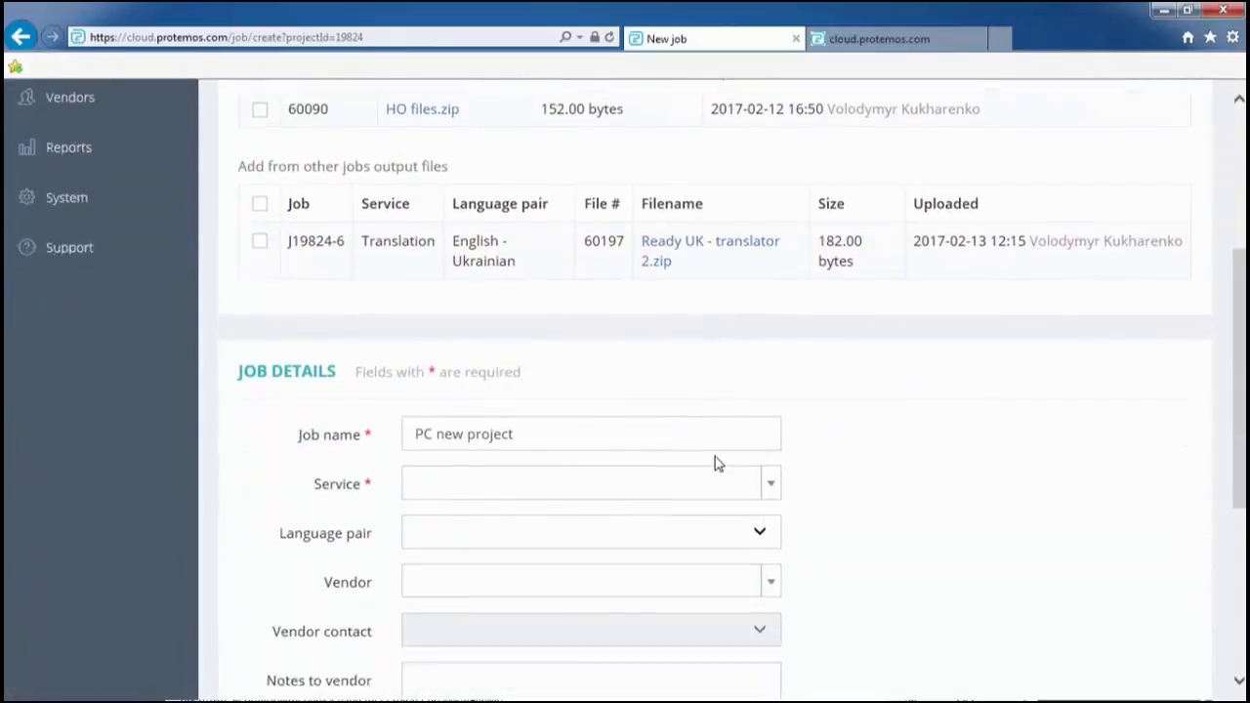
click(260, 198)
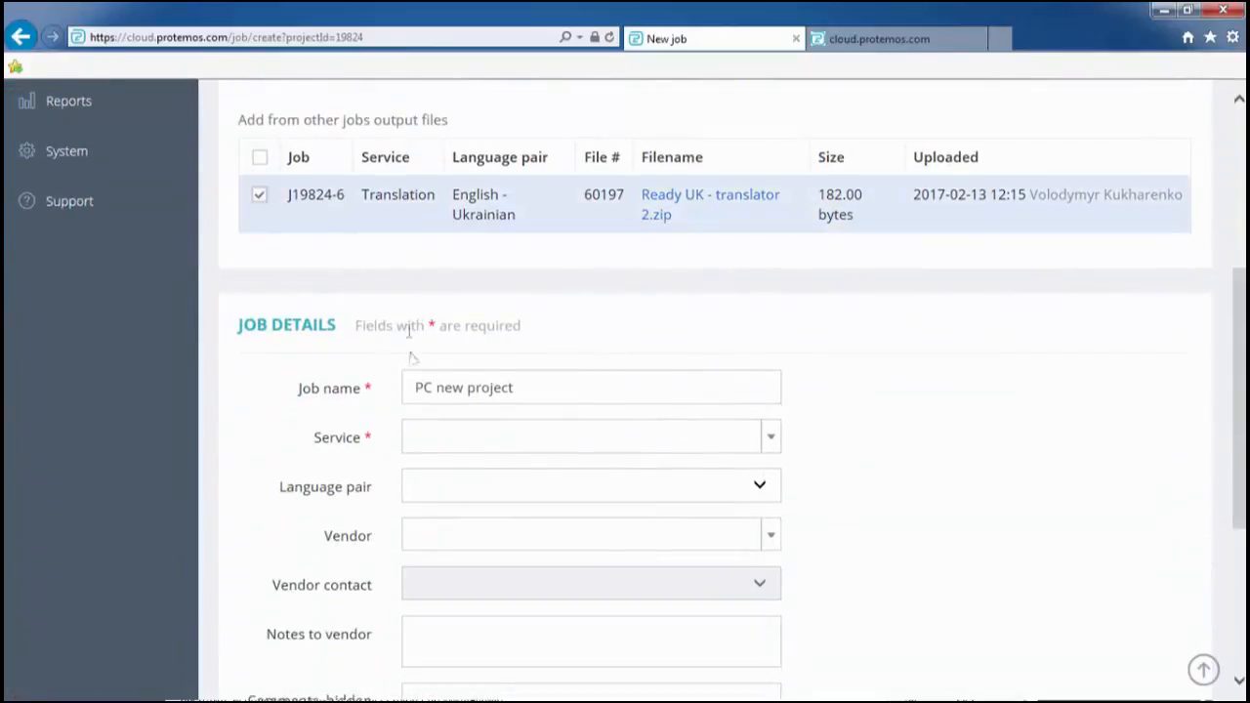
click(477, 441)
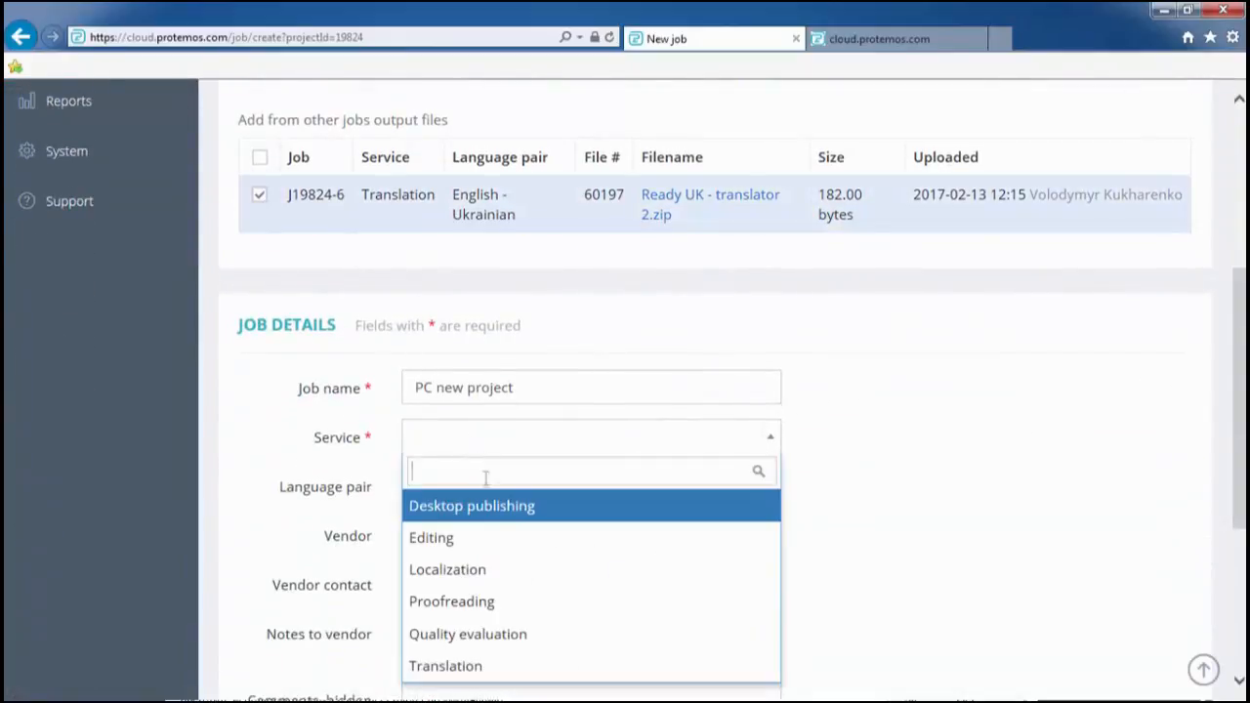
click(508, 601)
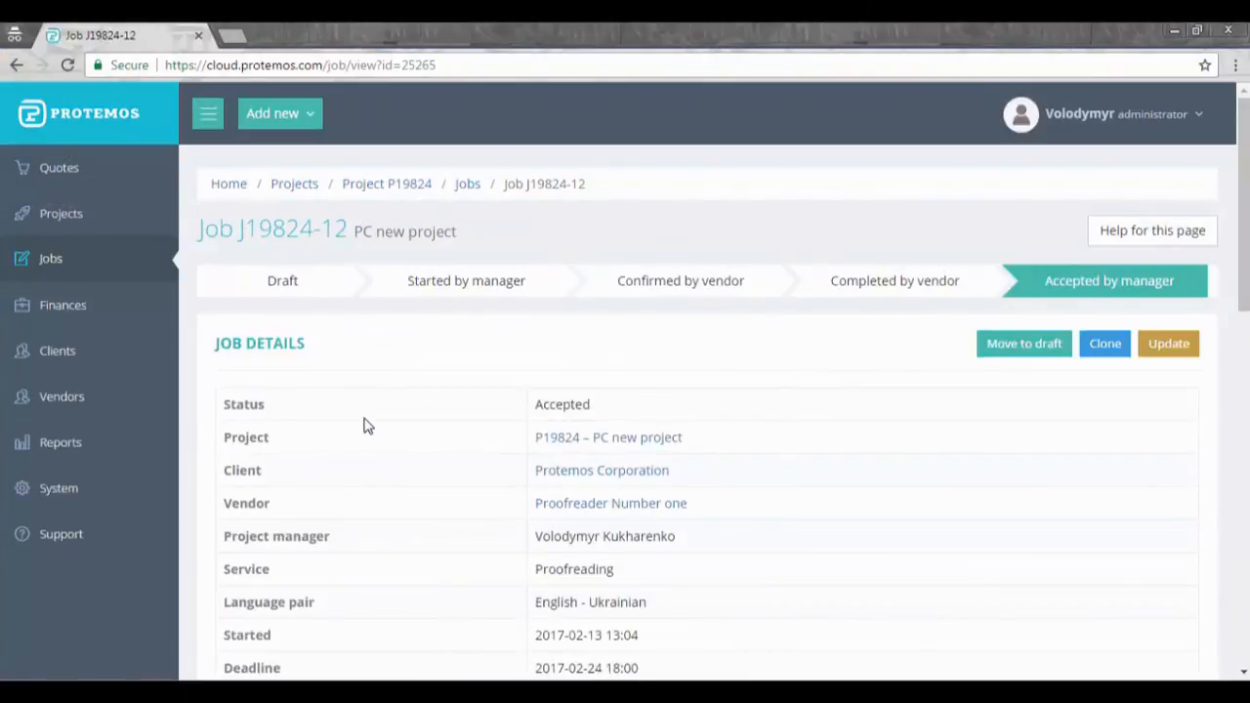
Step: Download HB package UK.zip and a ZIP of all the accepted proofreading job's output files into the output folder
scroll(363, 425, down, 10)
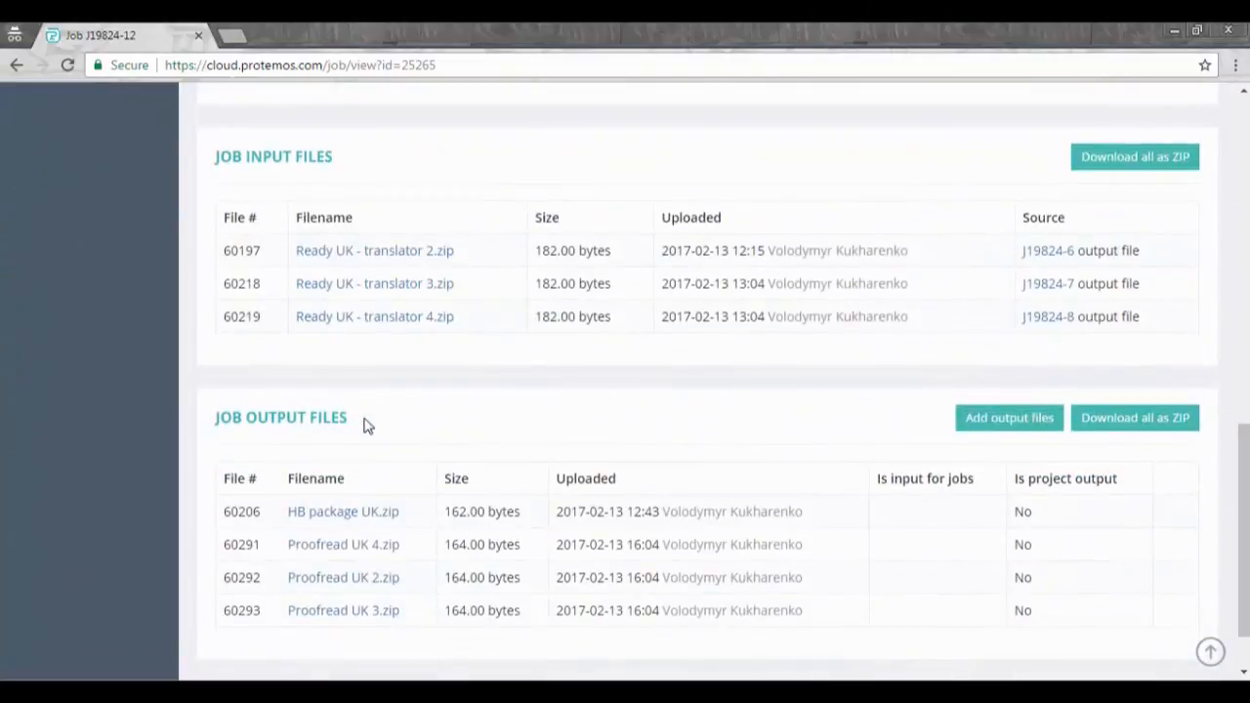
scroll(367, 426, down, 1)
click(374, 440)
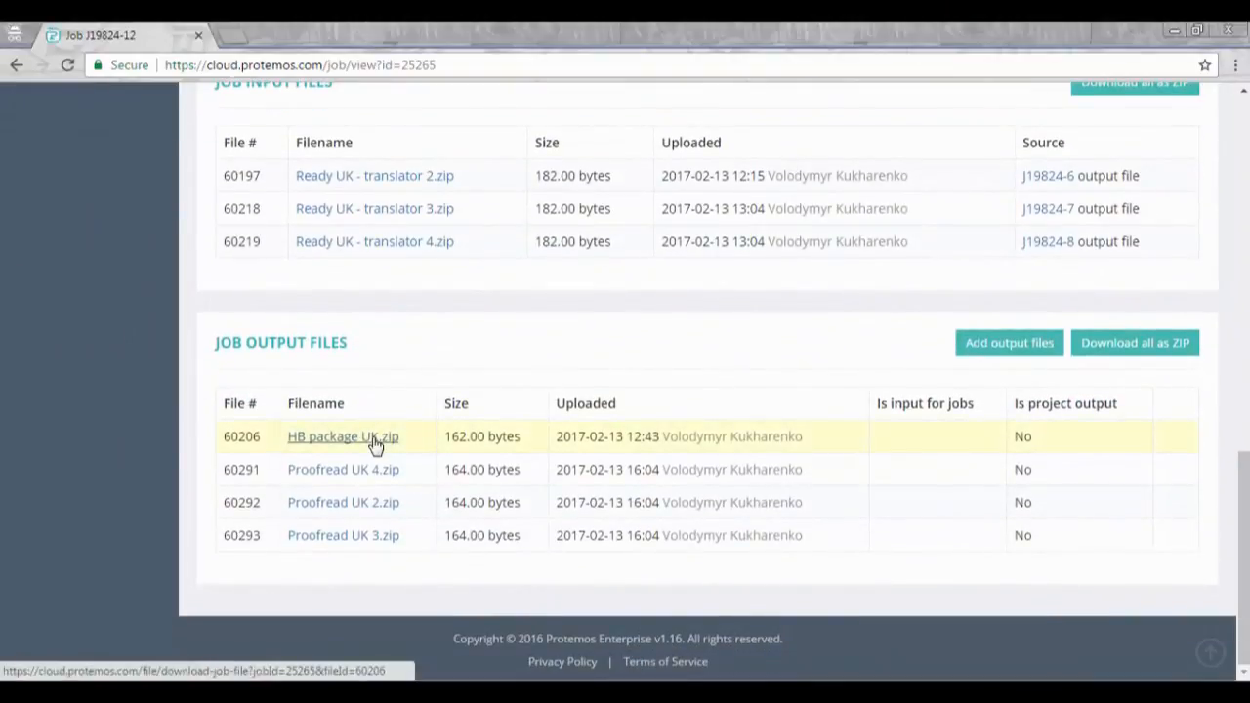
click(673, 438)
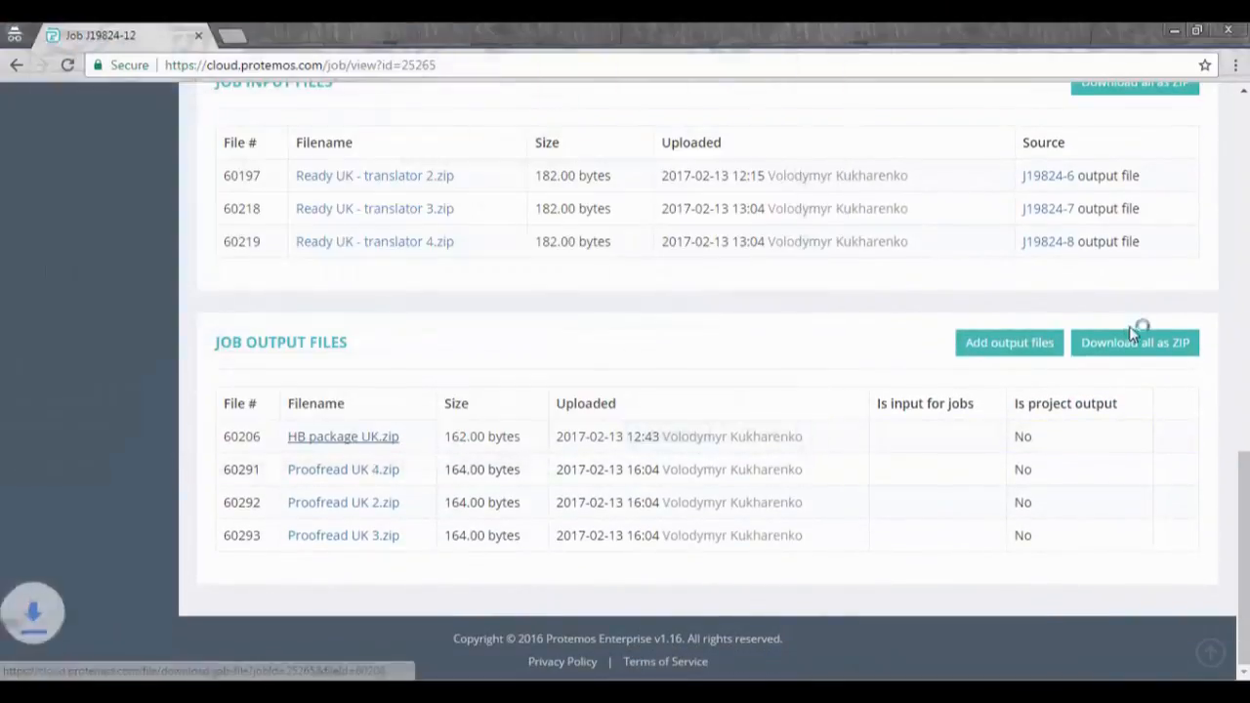
click(1133, 342)
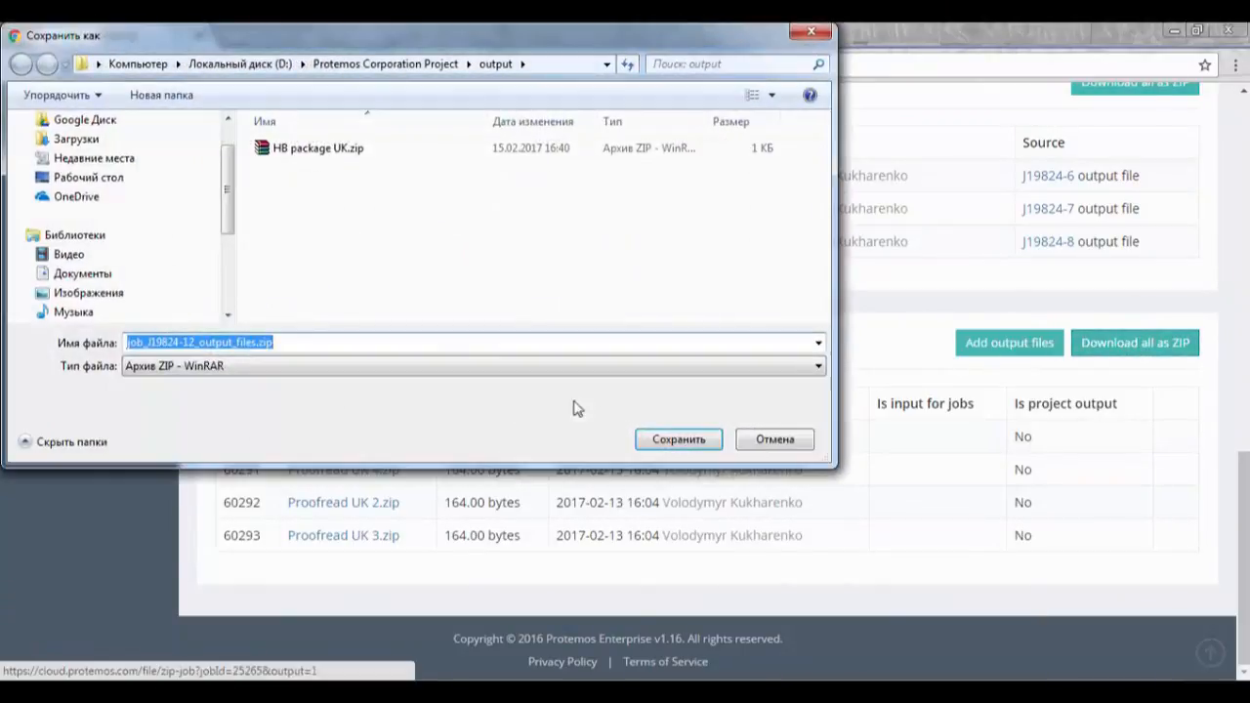
click(707, 441)
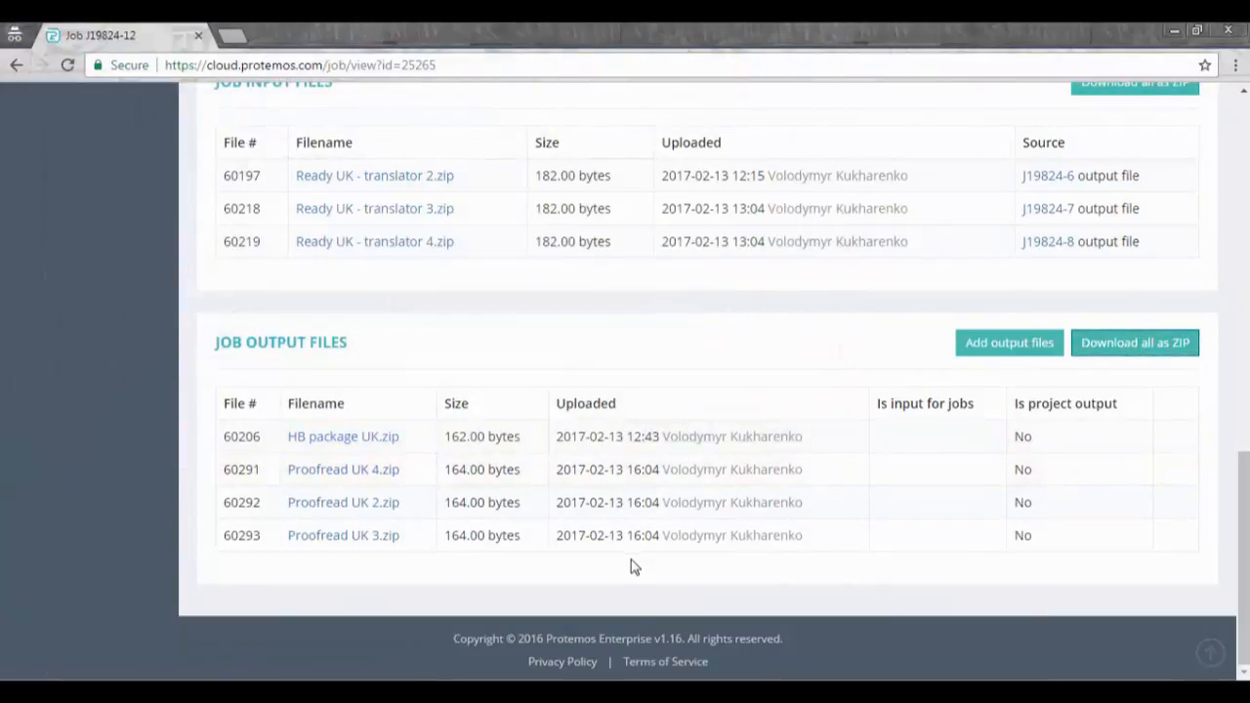
Step: Start a unit based receivable in the project's finances with language pair English - Russian and service TEP
scroll(624, 577, up, 6)
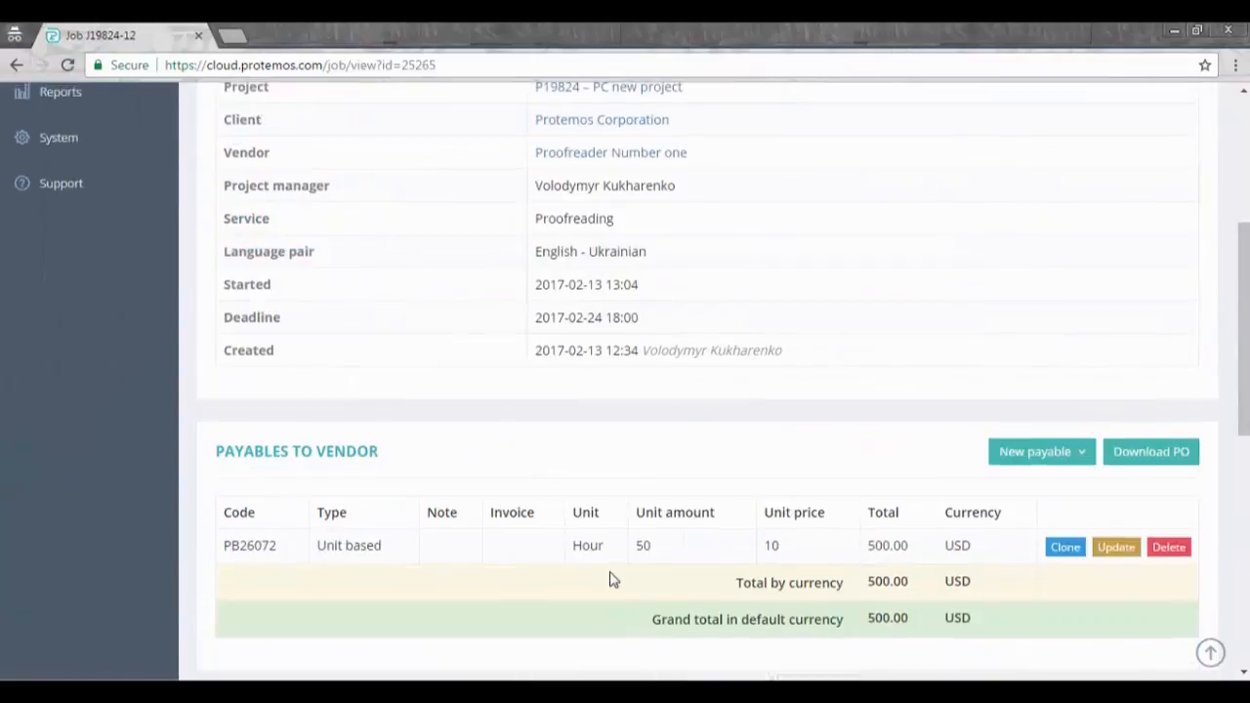
scroll(609, 580, up, 4)
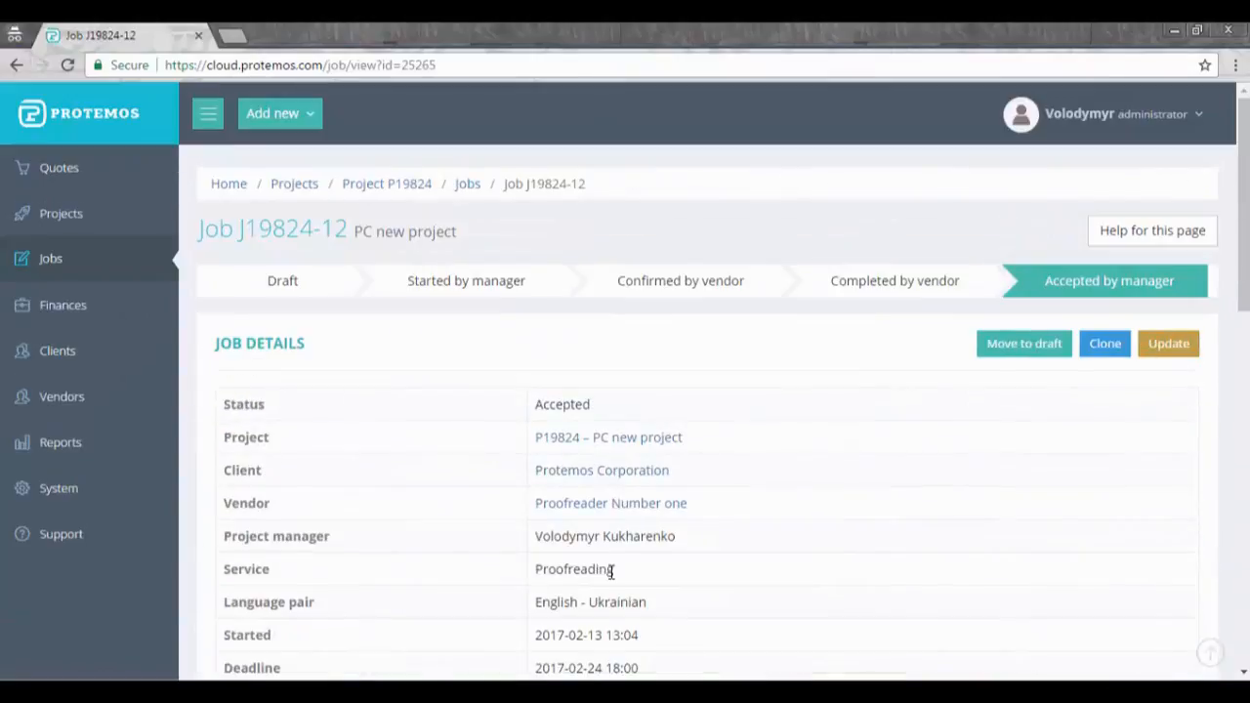
click(467, 191)
click(422, 283)
click(1158, 346)
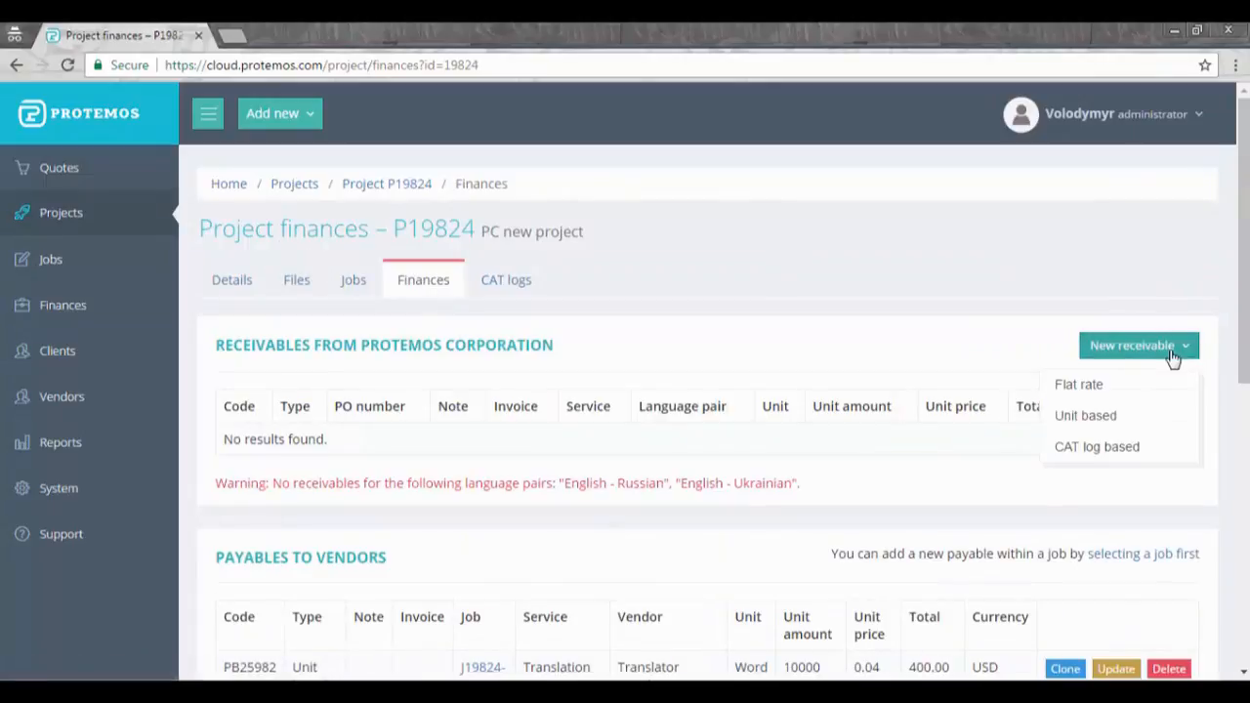
click(1080, 417)
scroll(596, 402, down, 2)
scroll(595, 402, down, 1)
click(445, 337)
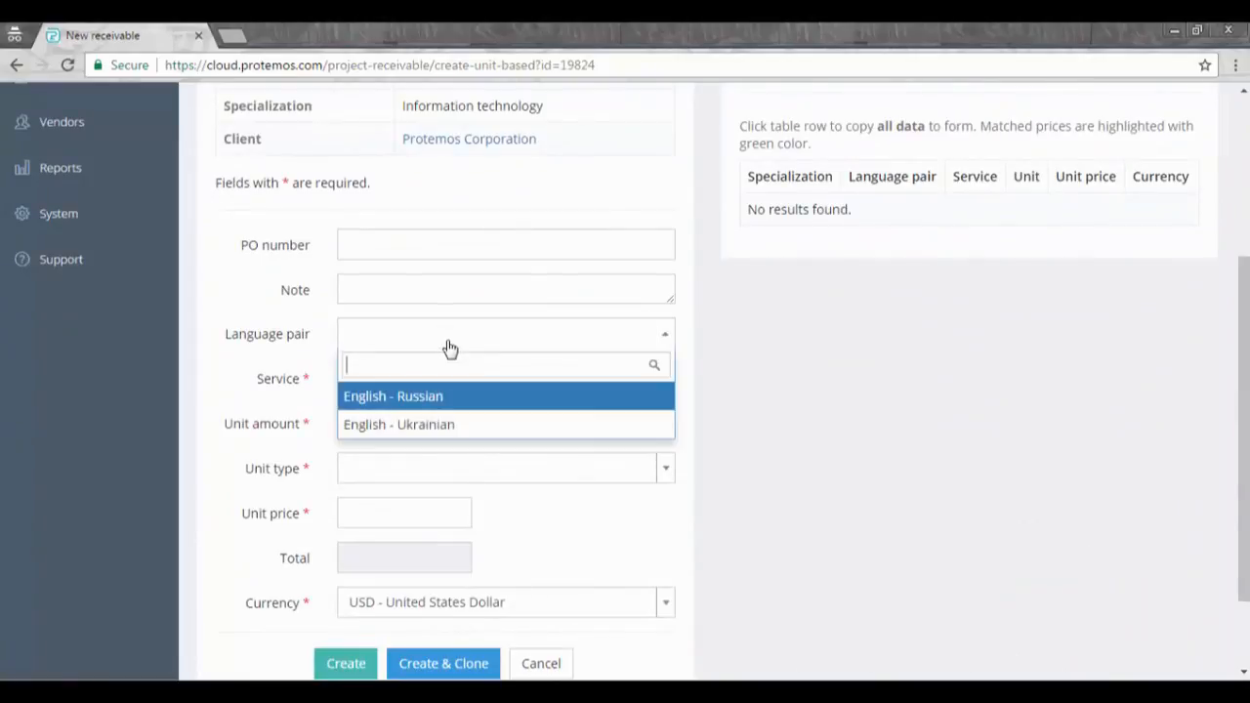
click(442, 401)
click(384, 387)
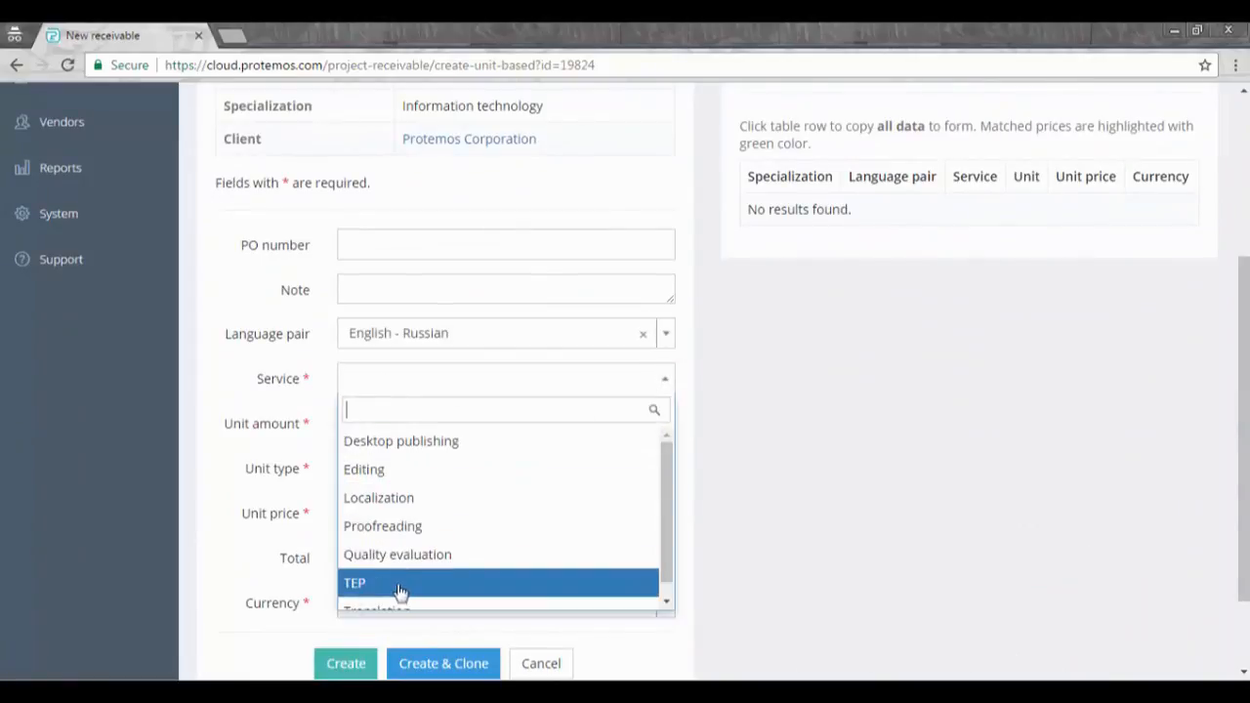
click(400, 586)
Step: Set the receivable's unit amount to 100000, unit type Word and unit price 0.1, and create it with a clone for another entry
click(356, 422)
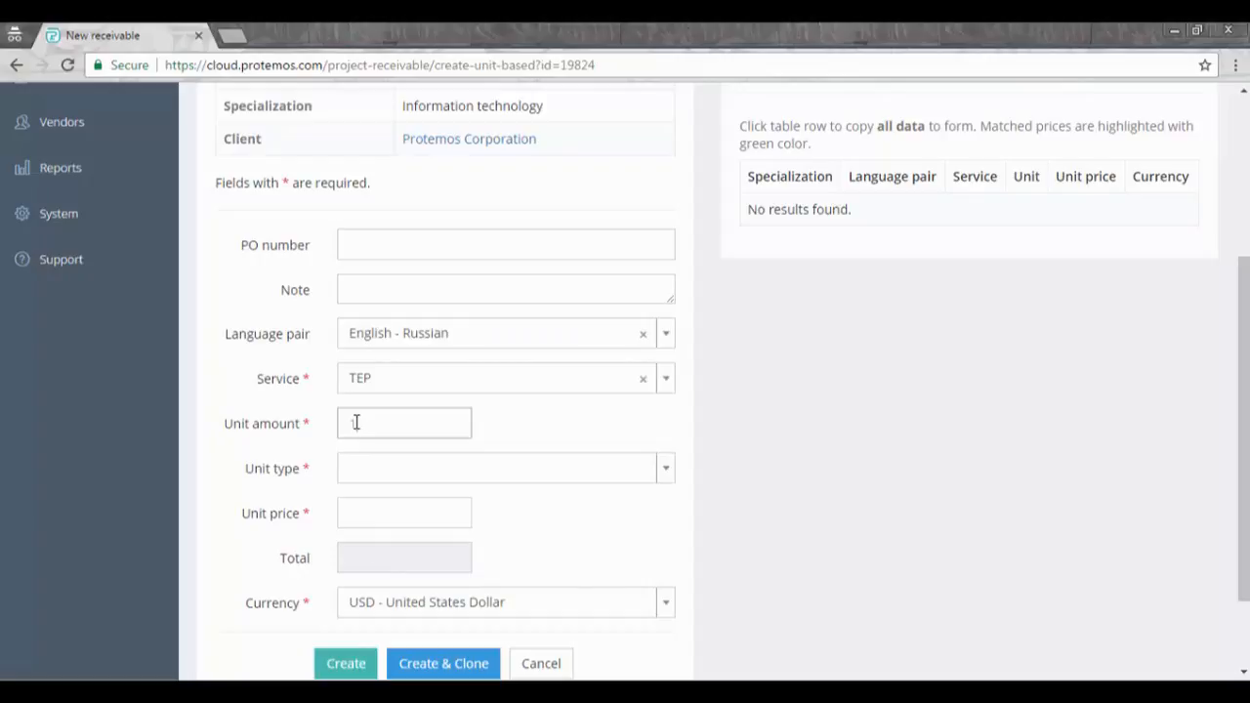
text(100000)
click(376, 469)
click(391, 590)
click(378, 517)
text(0.1)
scroll(378, 485, down, 1)
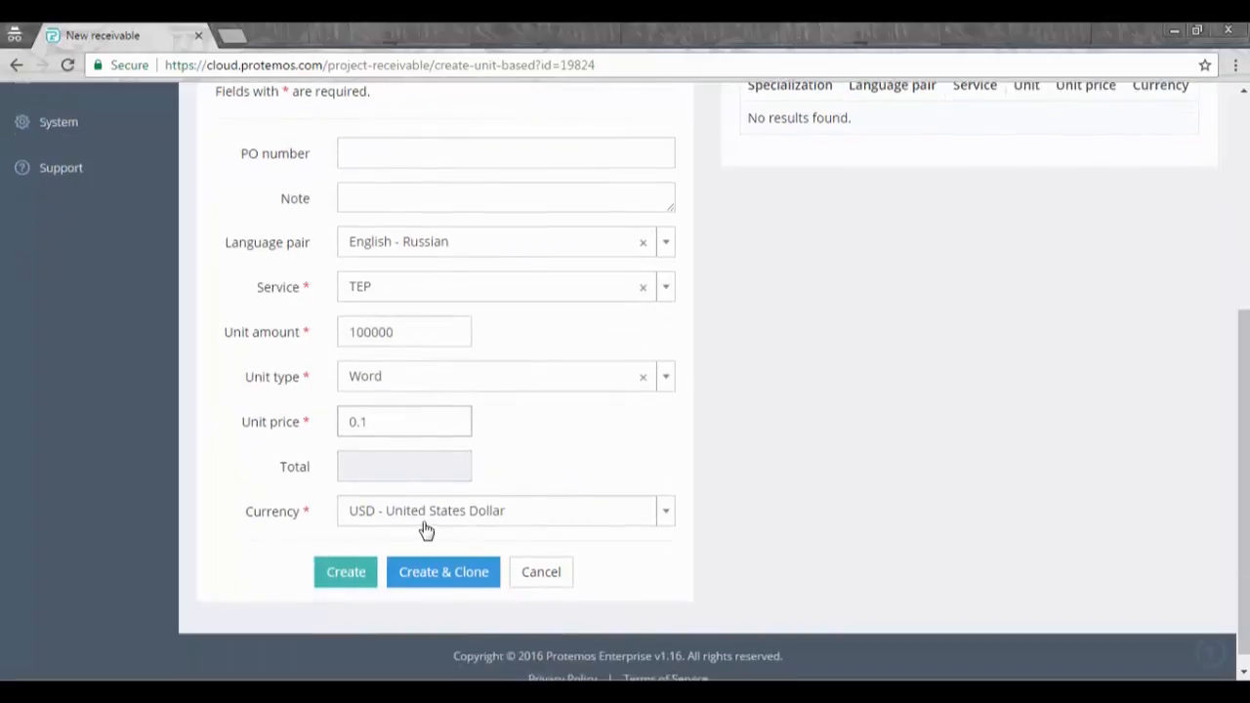
click(450, 578)
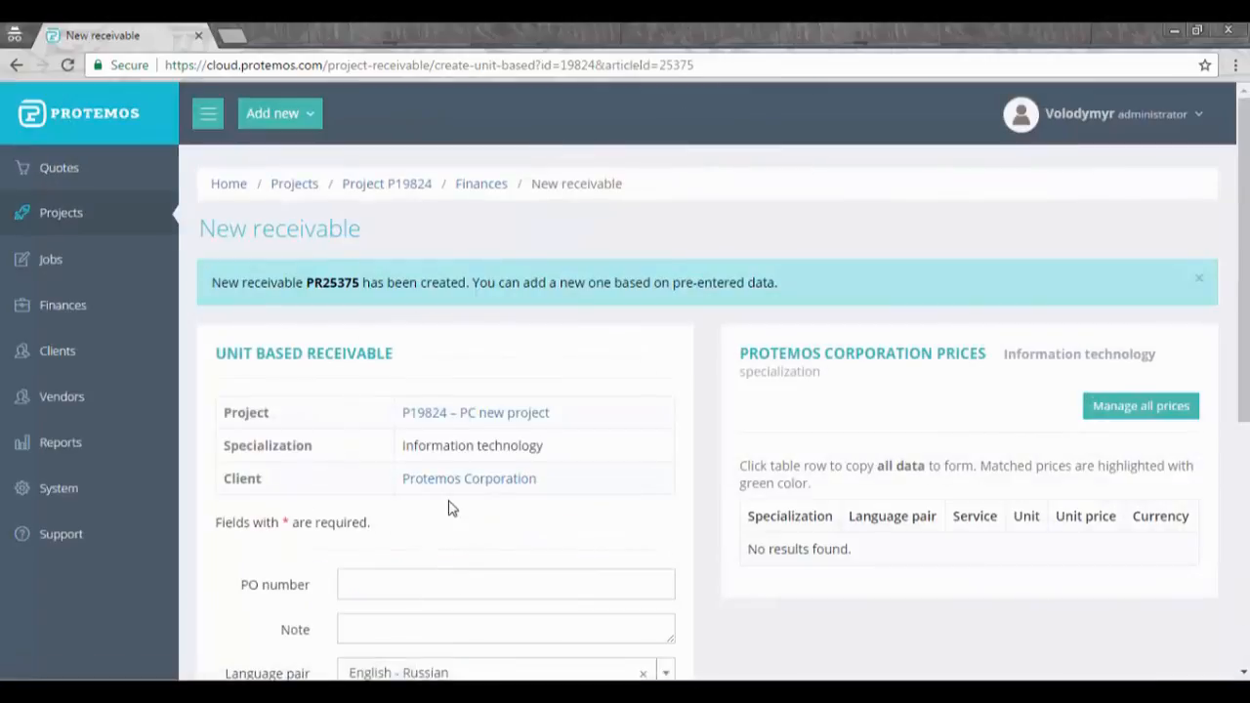
Step: Change the cloned receivable's language pair to English - Ukrainian and create it
scroll(444, 488, down, 3)
click(430, 406)
click(435, 488)
scroll(274, 471, down, 1)
scroll(276, 471, down, 2)
click(339, 559)
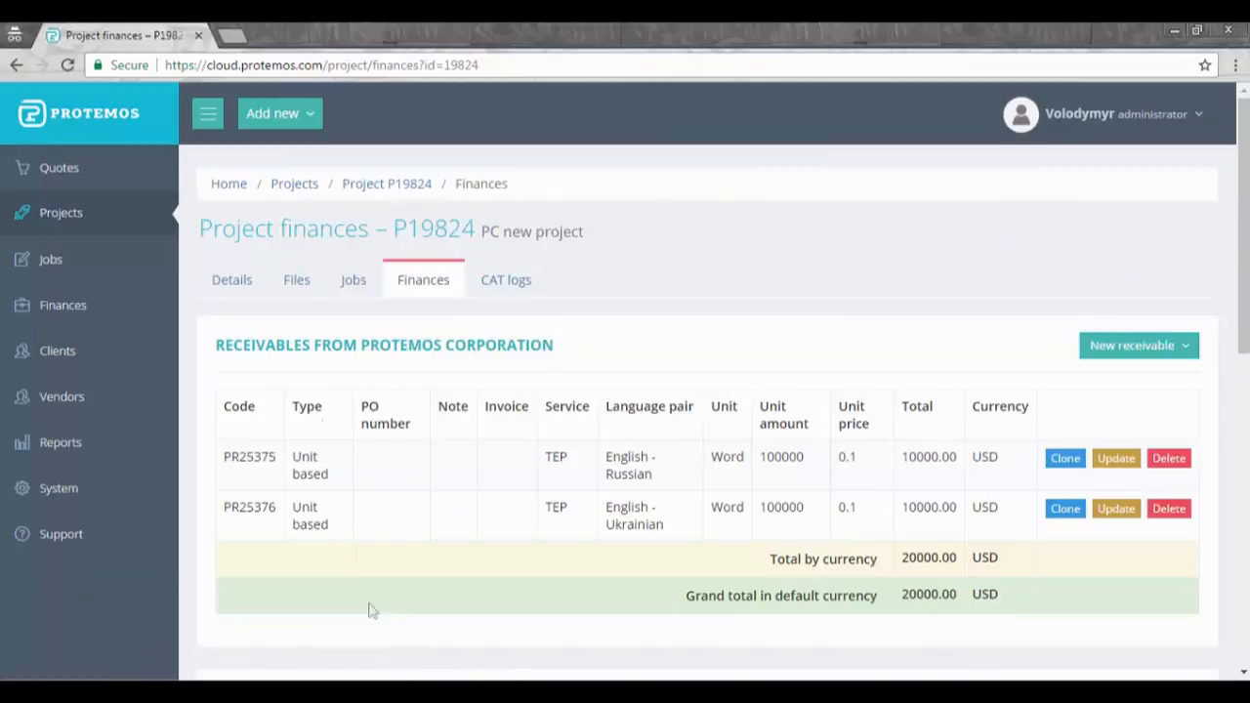
Step: Mark the project as completed in its details and review its finances summary
click(240, 285)
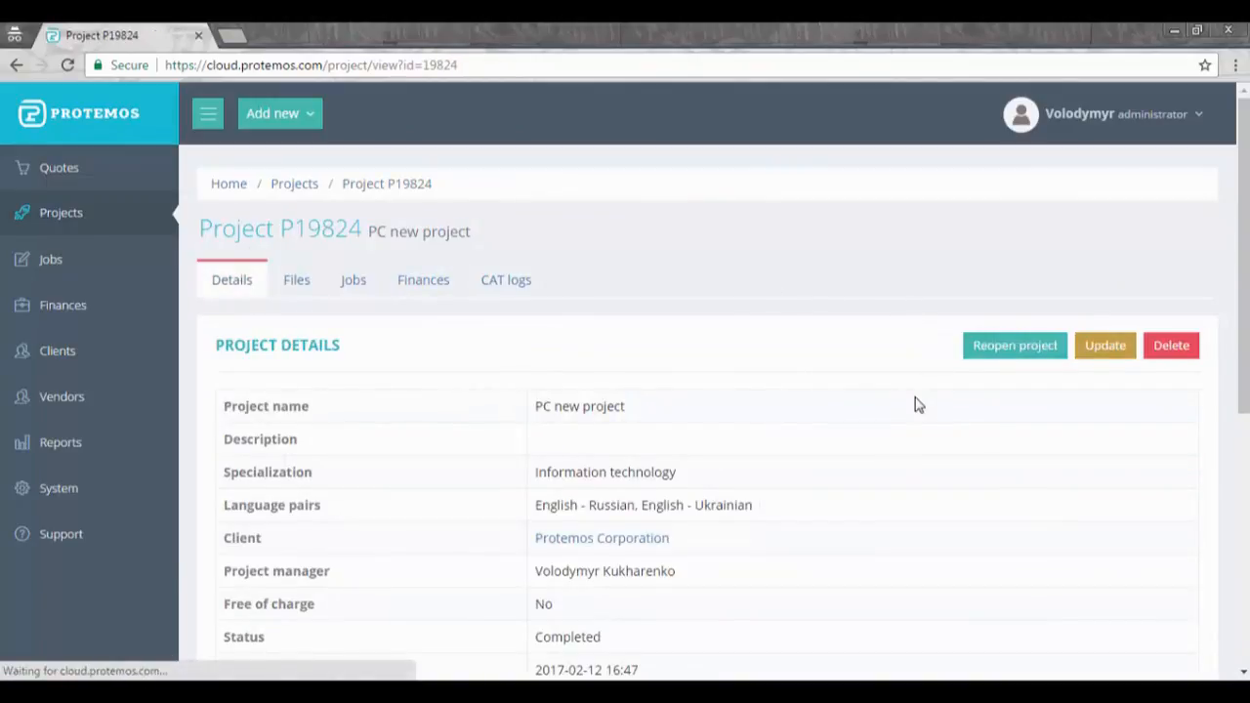
scroll(900, 450, down, 2)
scroll(899, 476, down, 3)
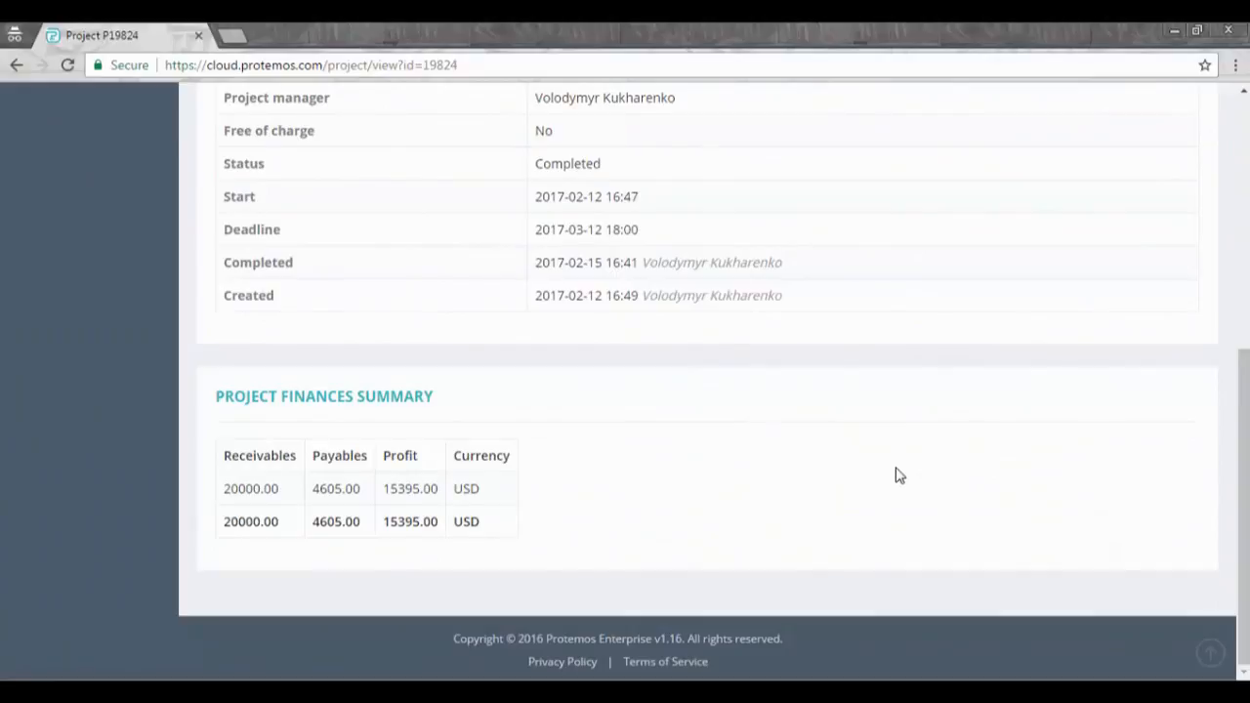
key(alt+Left)
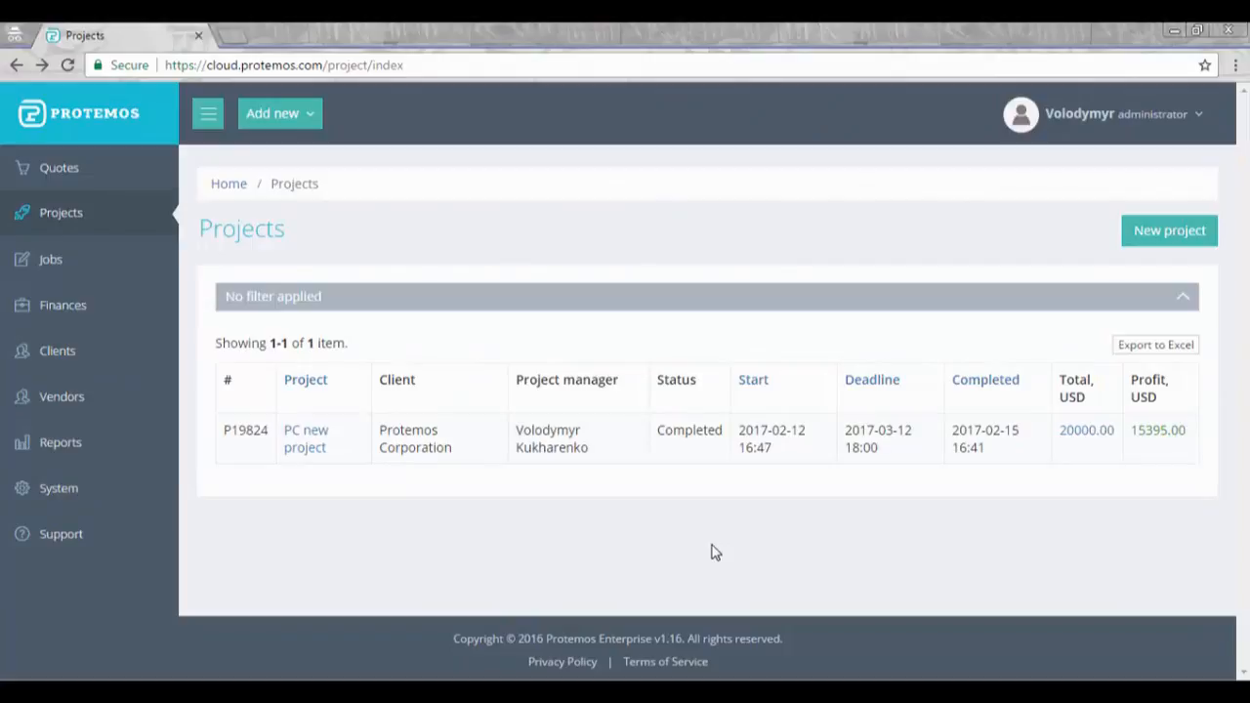
Step: Select both TEP project receivables of Protemos Corporation and create a client invoice from them
mouse_move(83, 314)
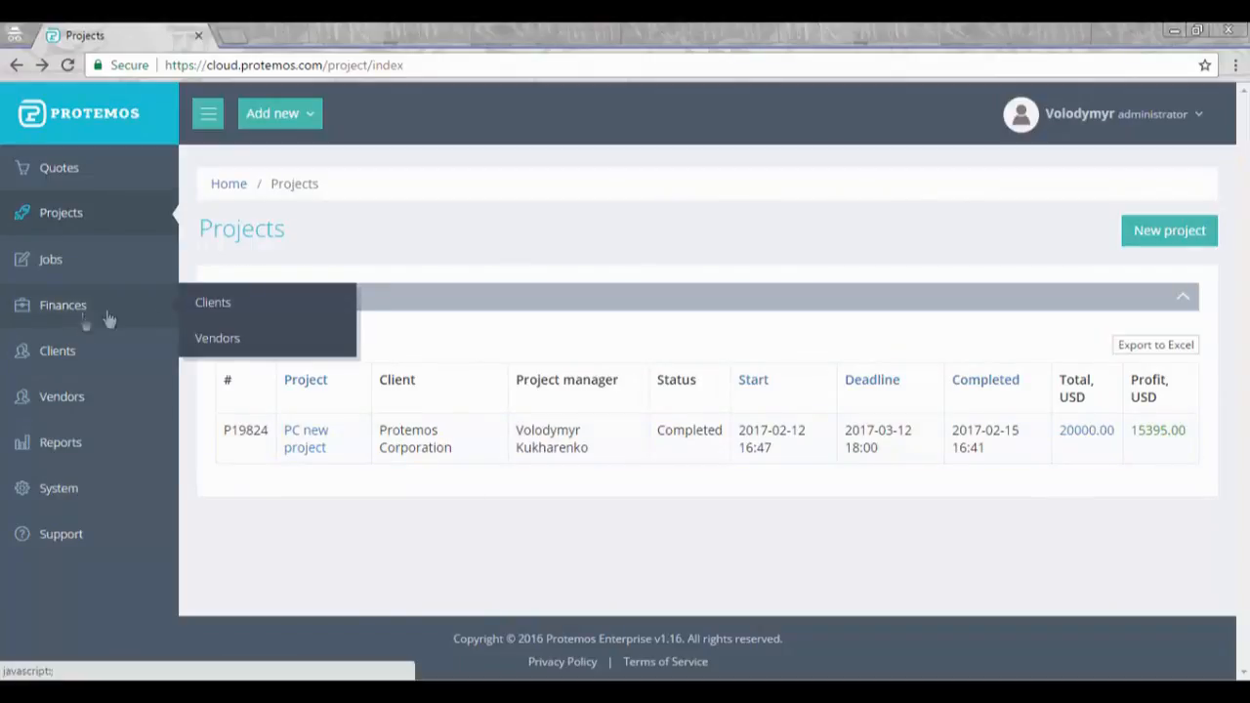
mouse_move(247, 307)
click(424, 308)
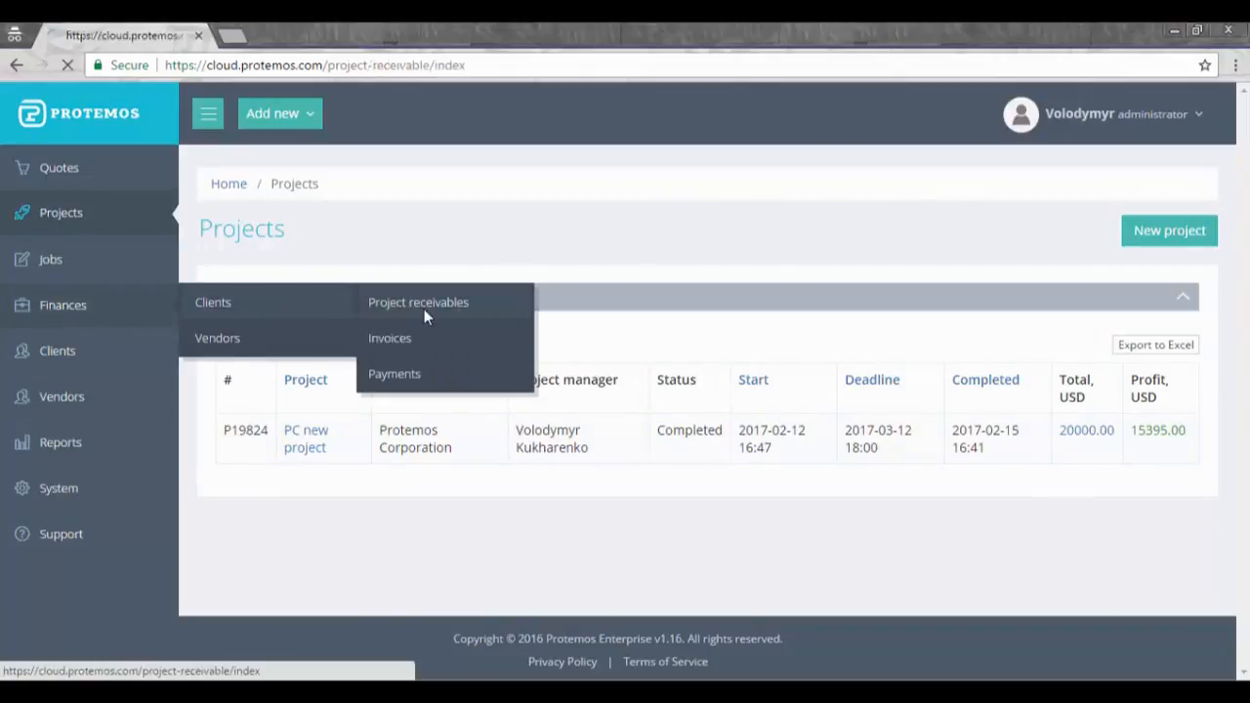
click(235, 426)
click(234, 494)
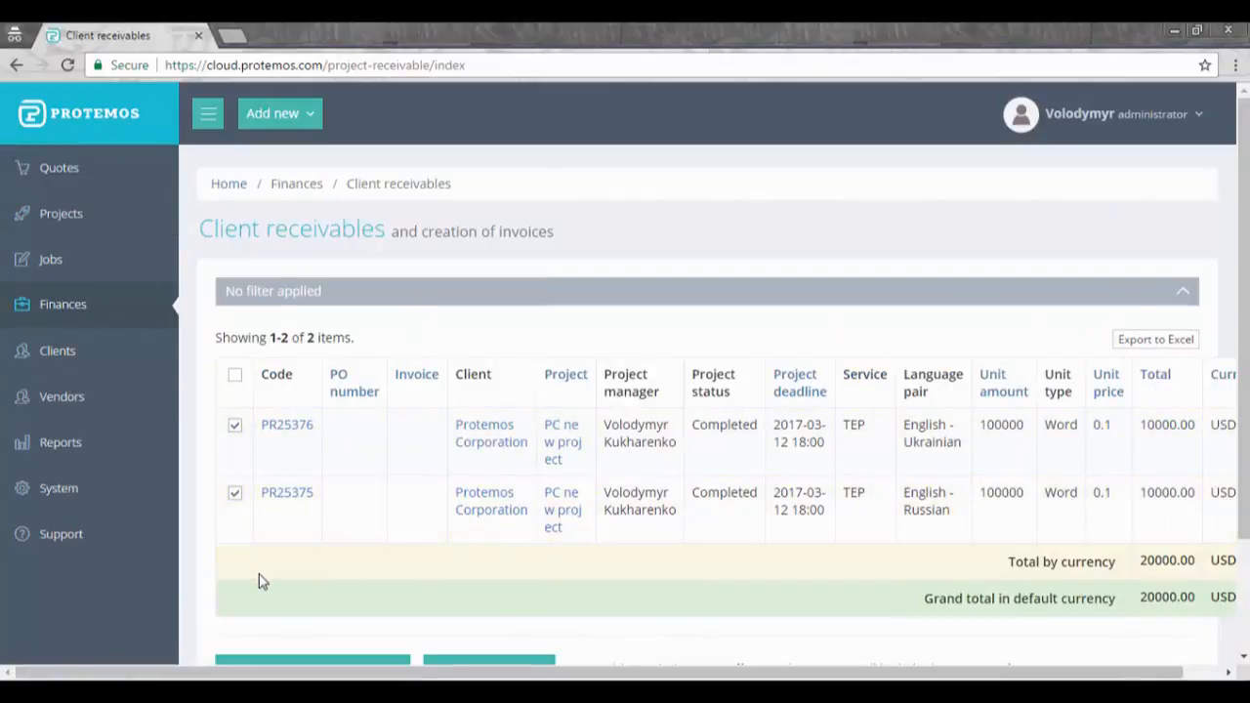
scroll(261, 581, down, 1)
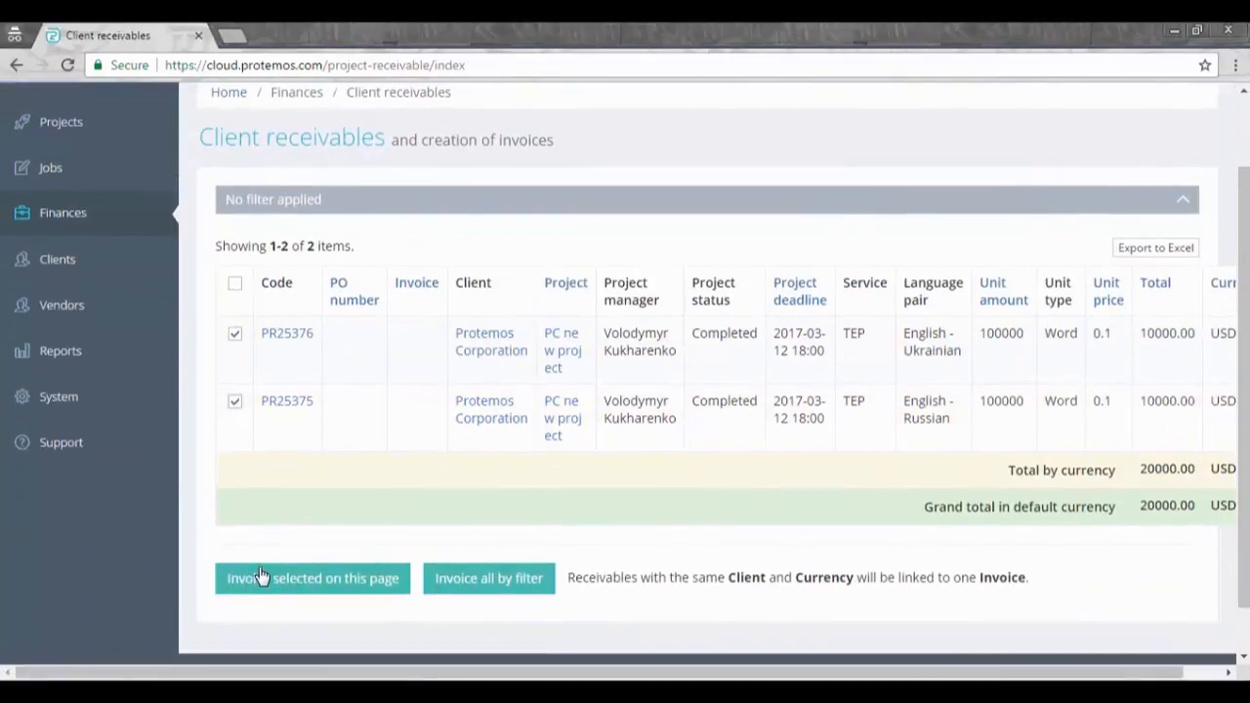
click(327, 586)
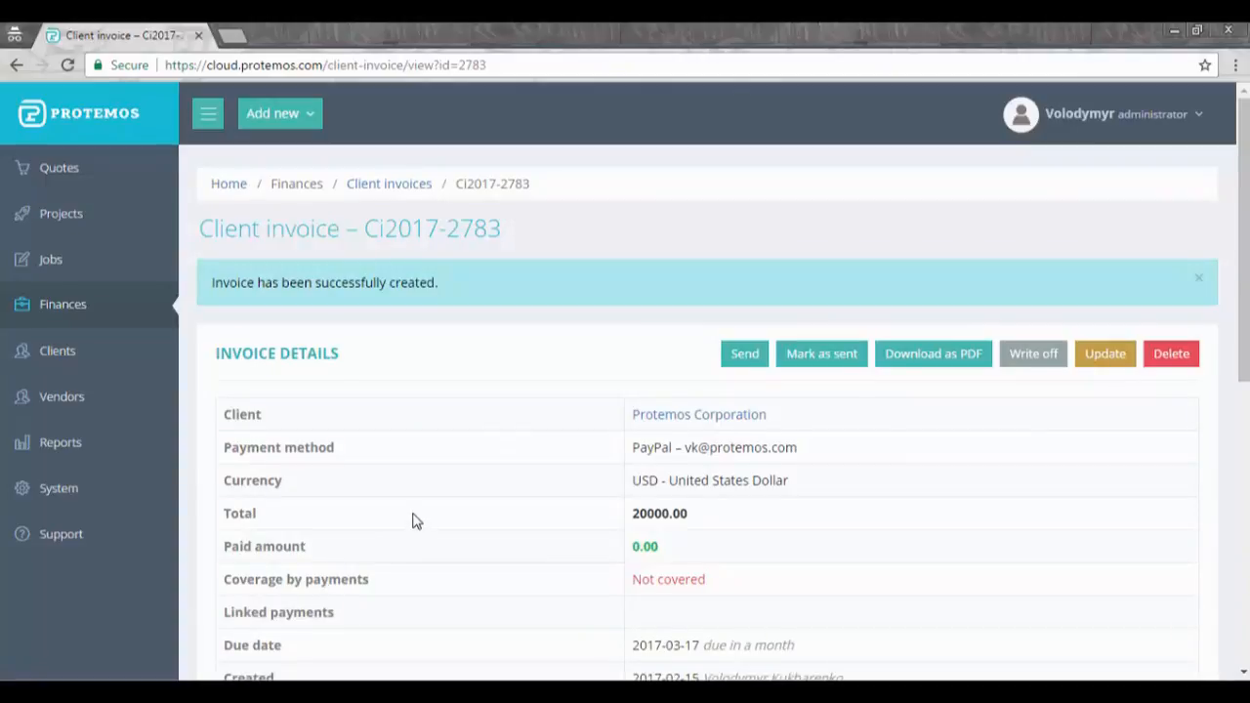
Step: Send the new invoice by email to the Protemos Corporation contact with the prepared message and PDF attachment
scroll(413, 524, down, 1)
click(742, 264)
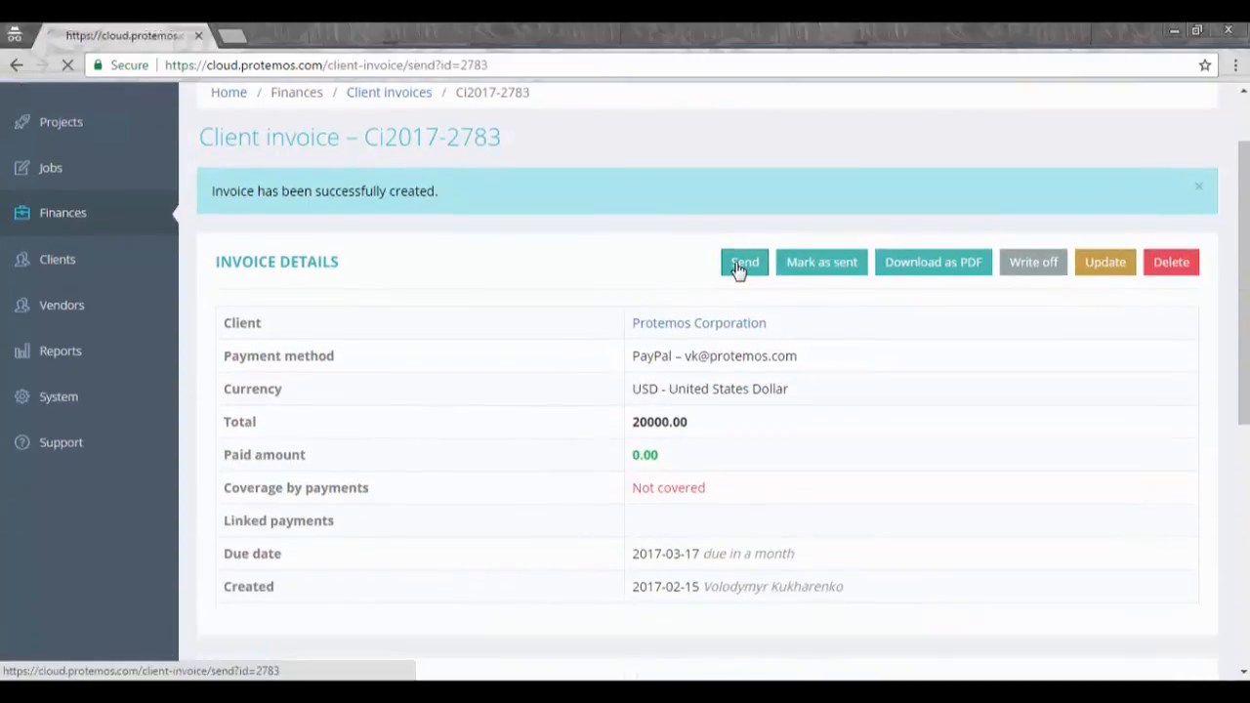
scroll(723, 299, down, 3)
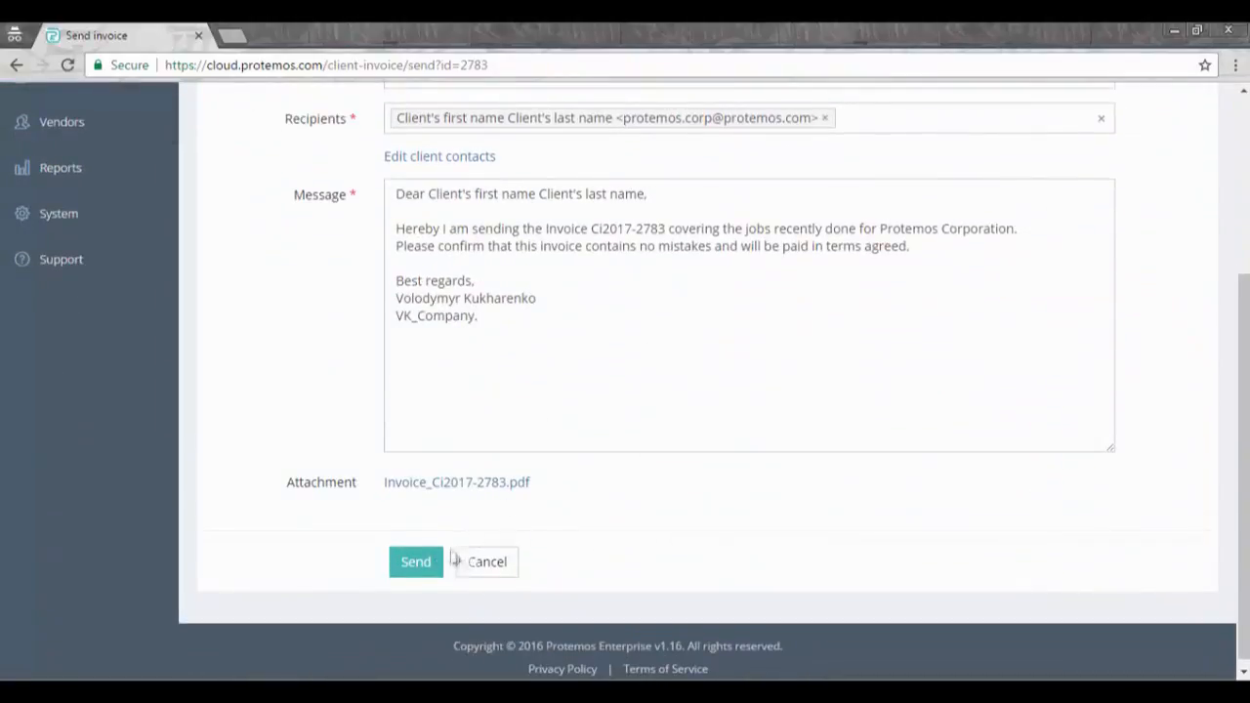
click(406, 575)
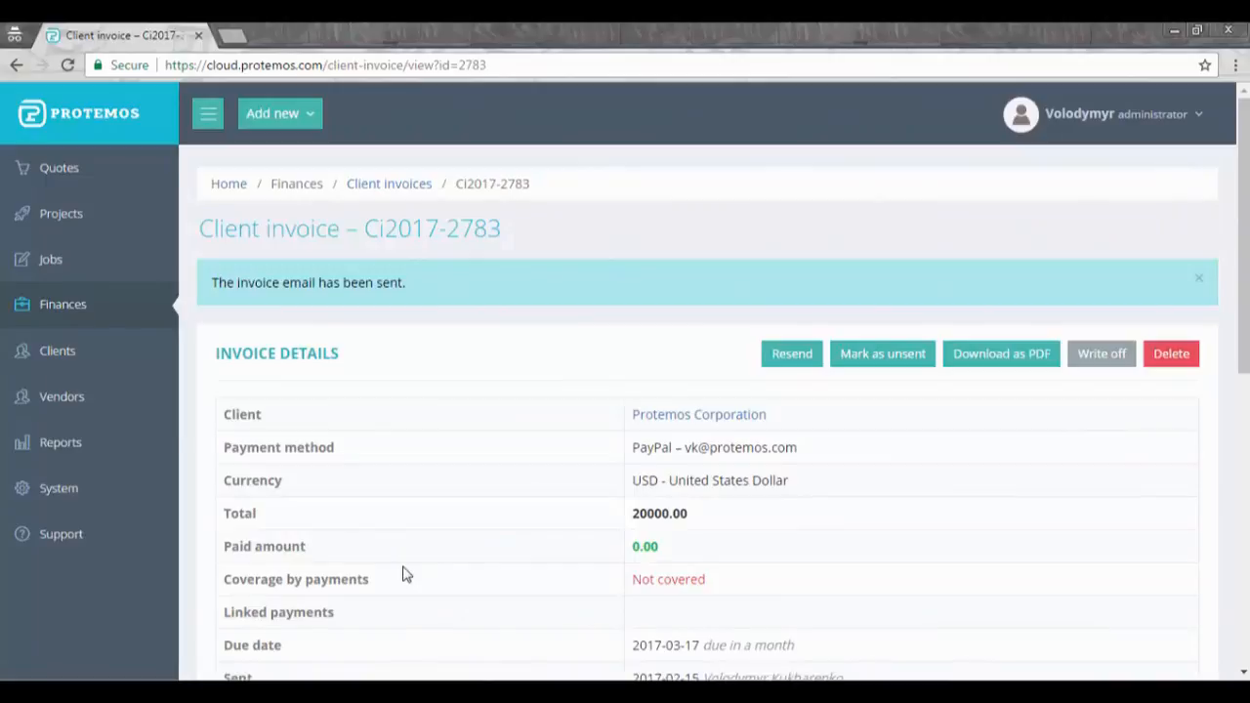
Step: Record a new client payment from Protemos Corporation for 20000.00 USD, linked to its uncovered invoice, and save it
mouse_move(173, 321)
mouse_move(270, 315)
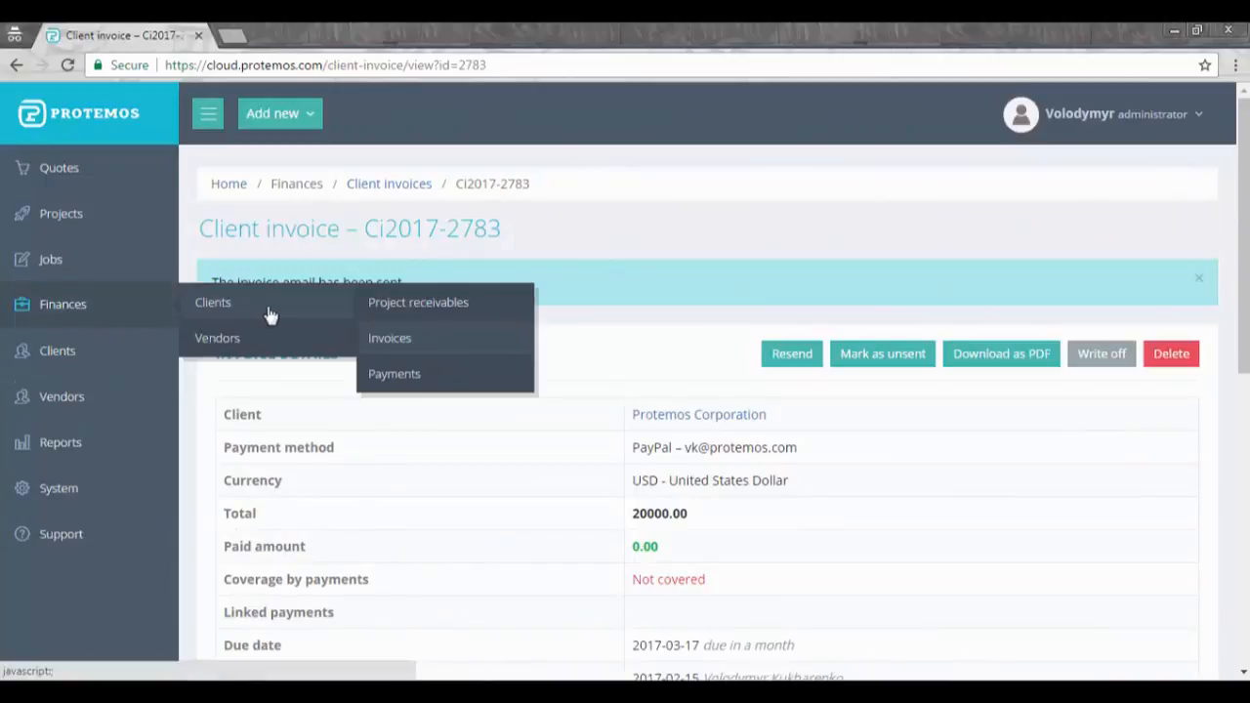
click(420, 383)
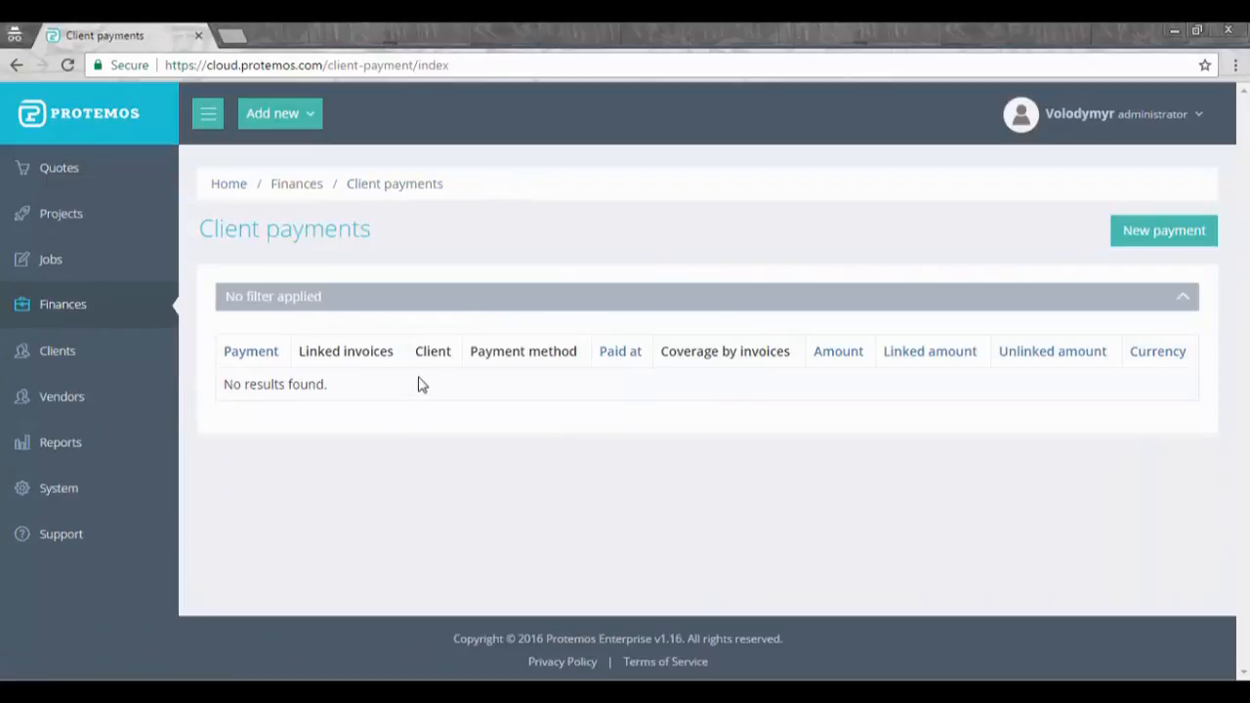
click(1143, 243)
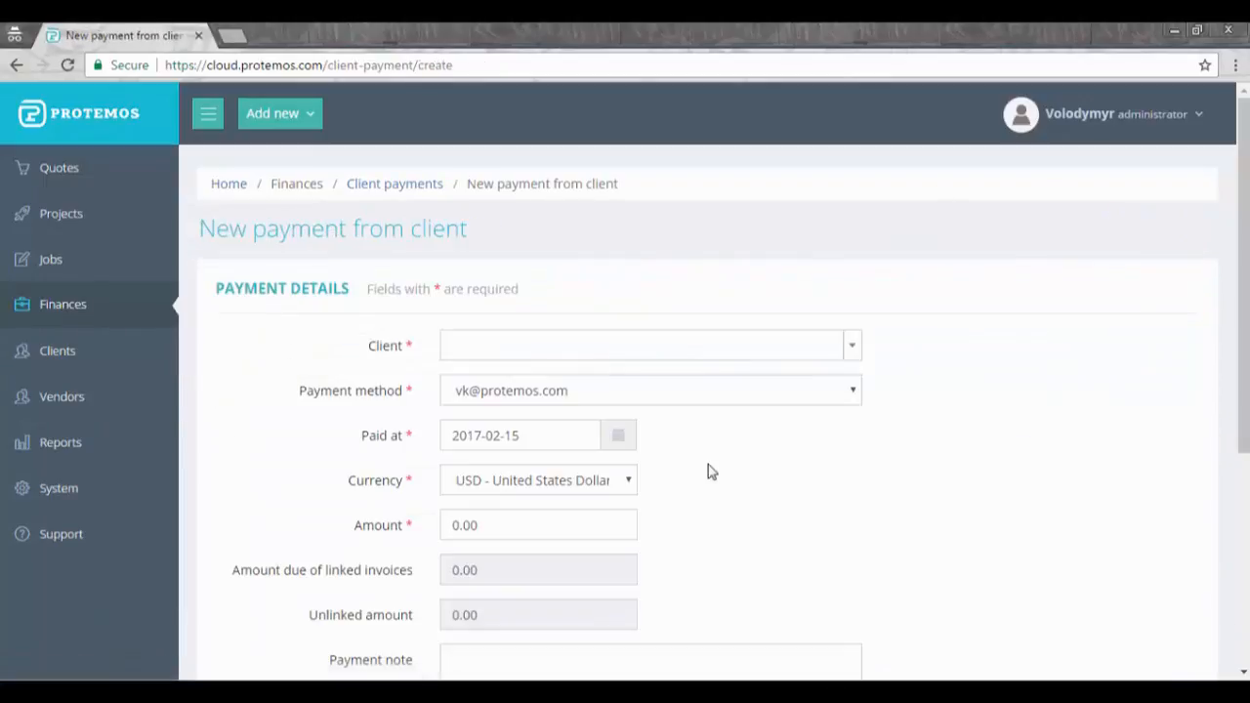
click(601, 349)
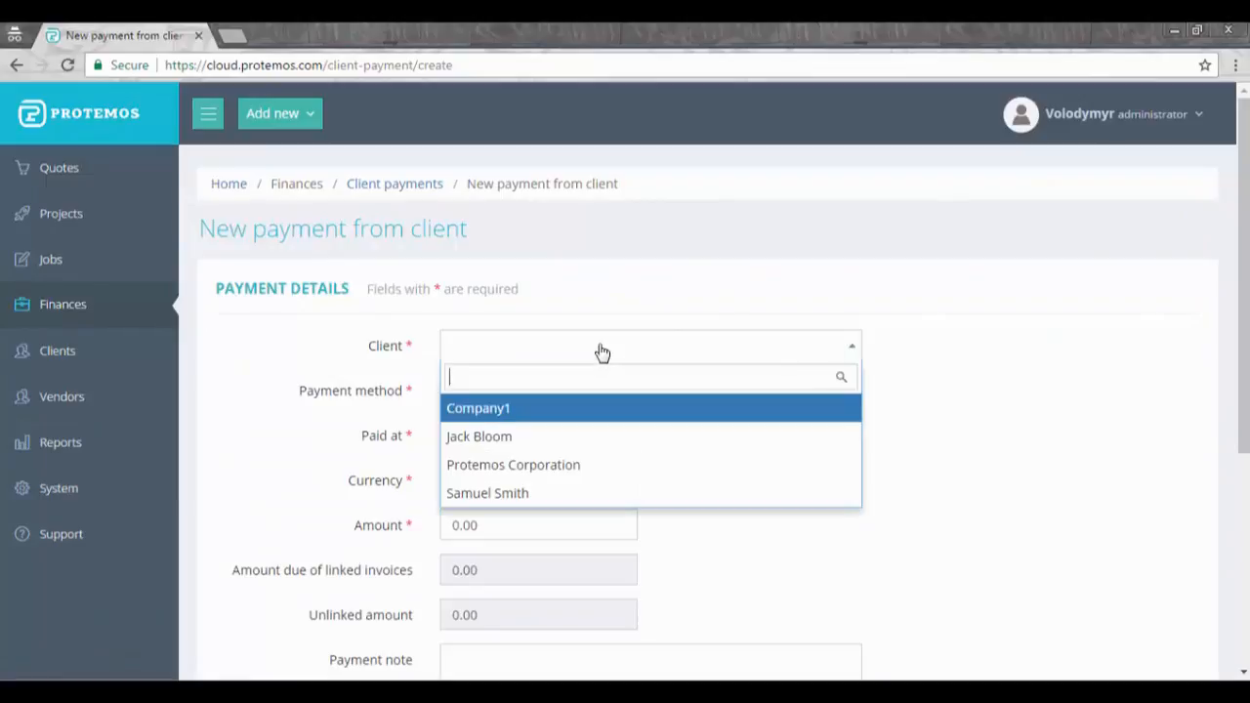
click(605, 466)
scroll(725, 487, down, 3)
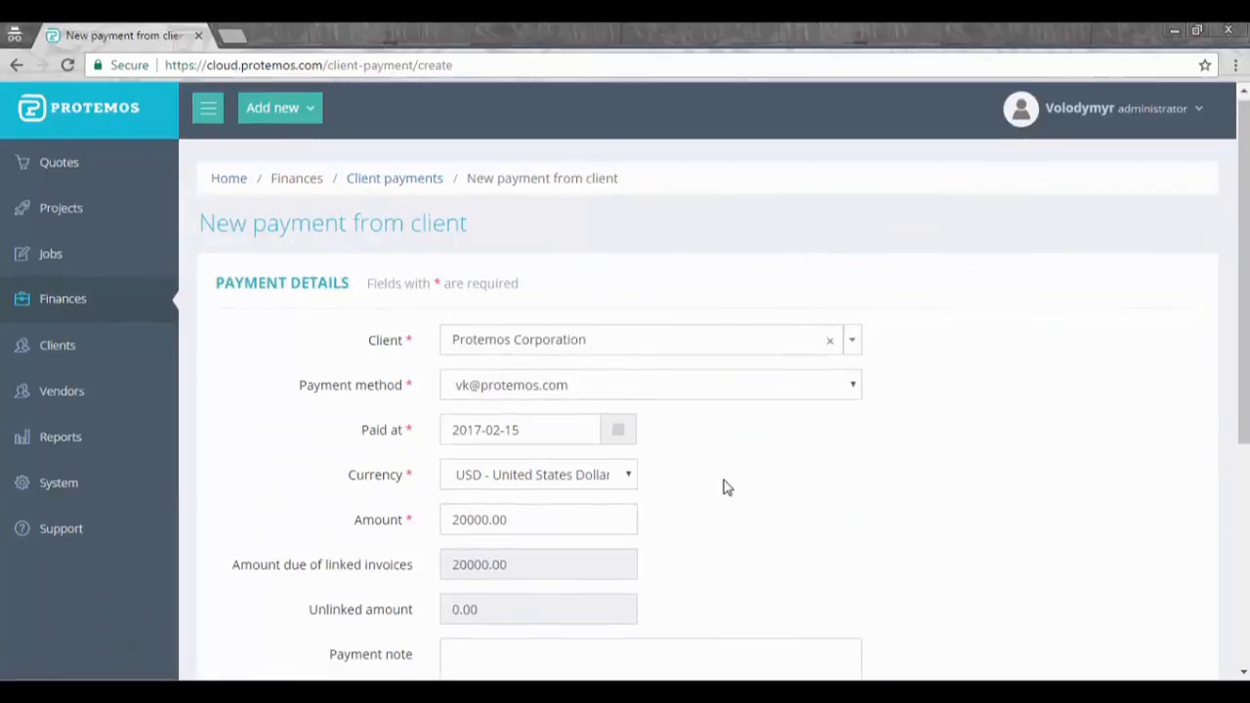
scroll(725, 486, down, 2)
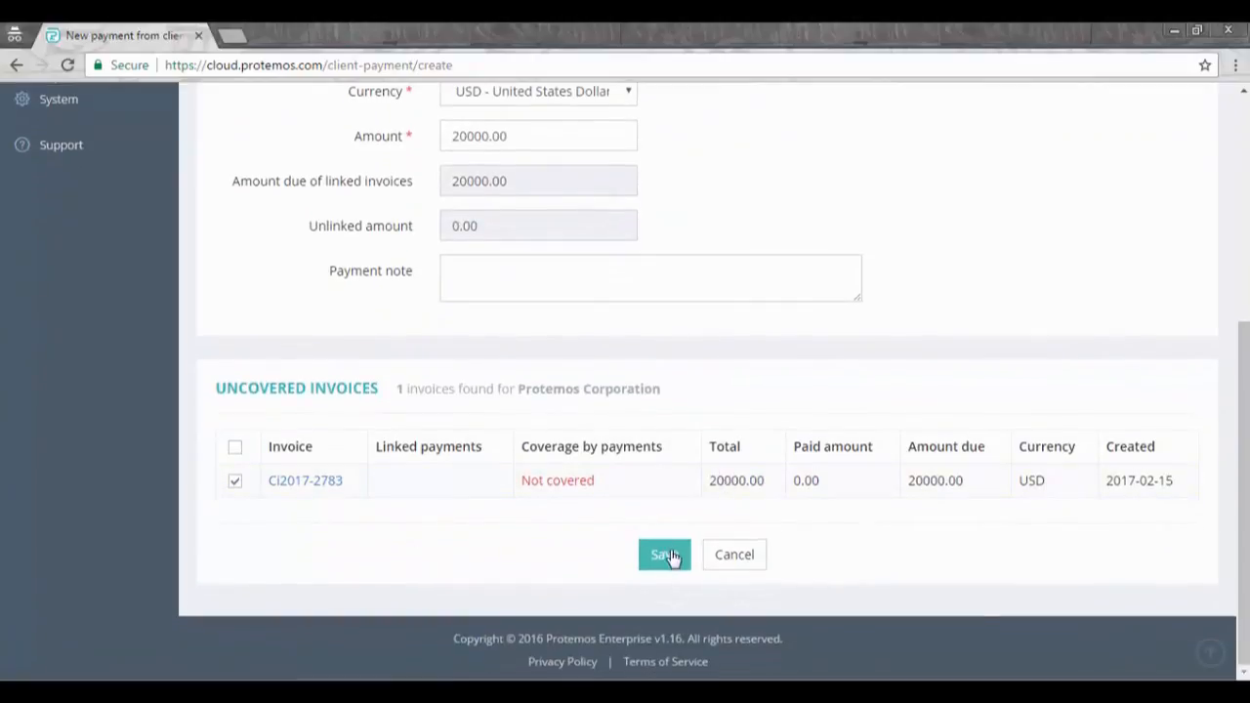
click(672, 557)
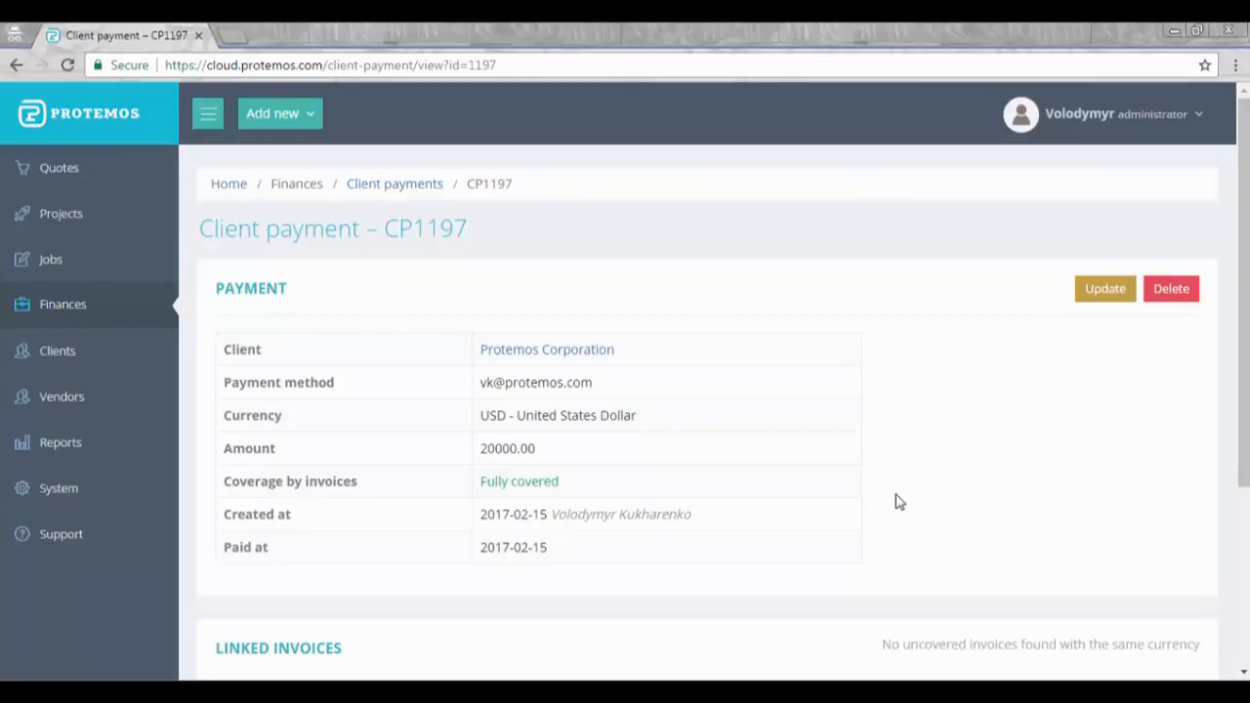
Step: Check the vendor job payables for vendors without default payment methods and open the payment methods of Proofreader Number two
mouse_move(55, 316)
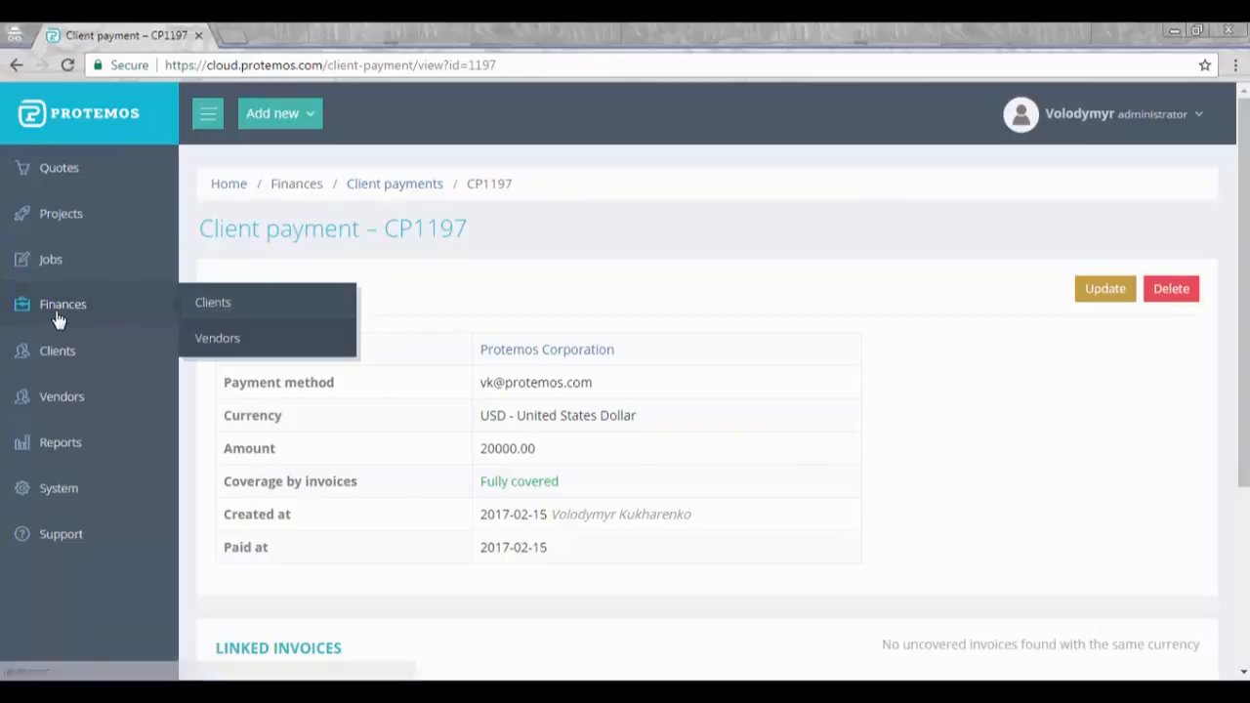
mouse_move(252, 350)
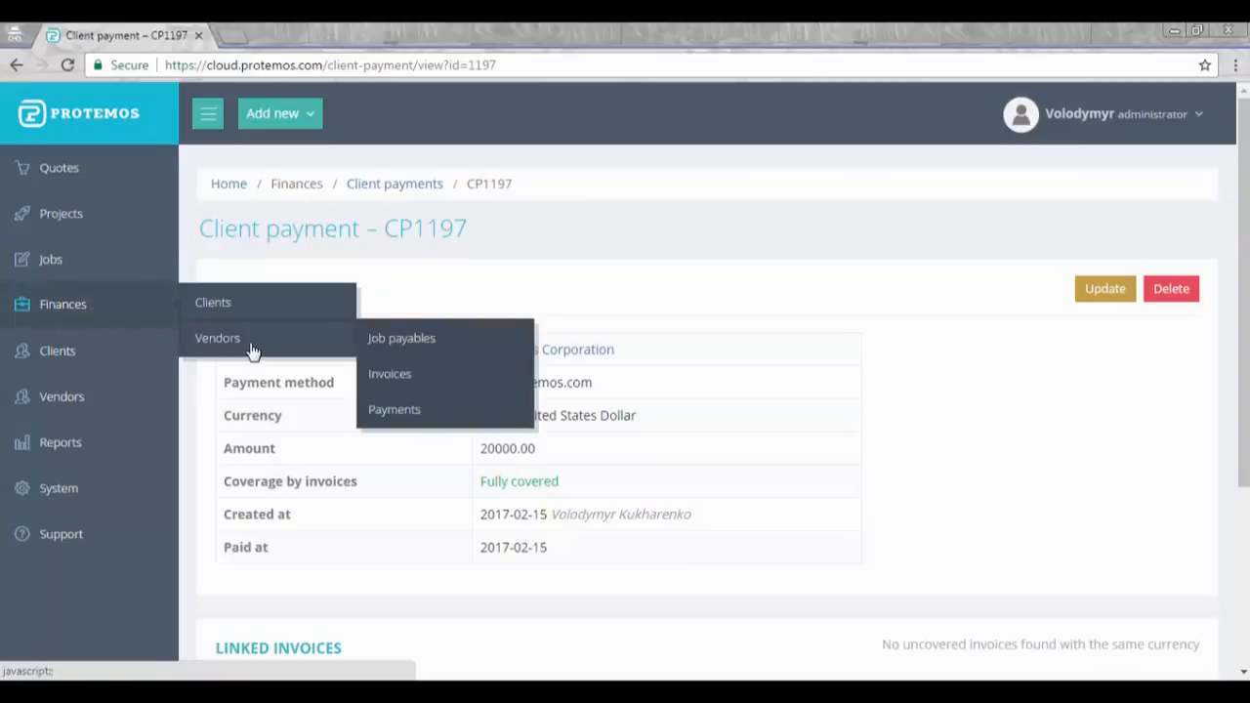
click(417, 349)
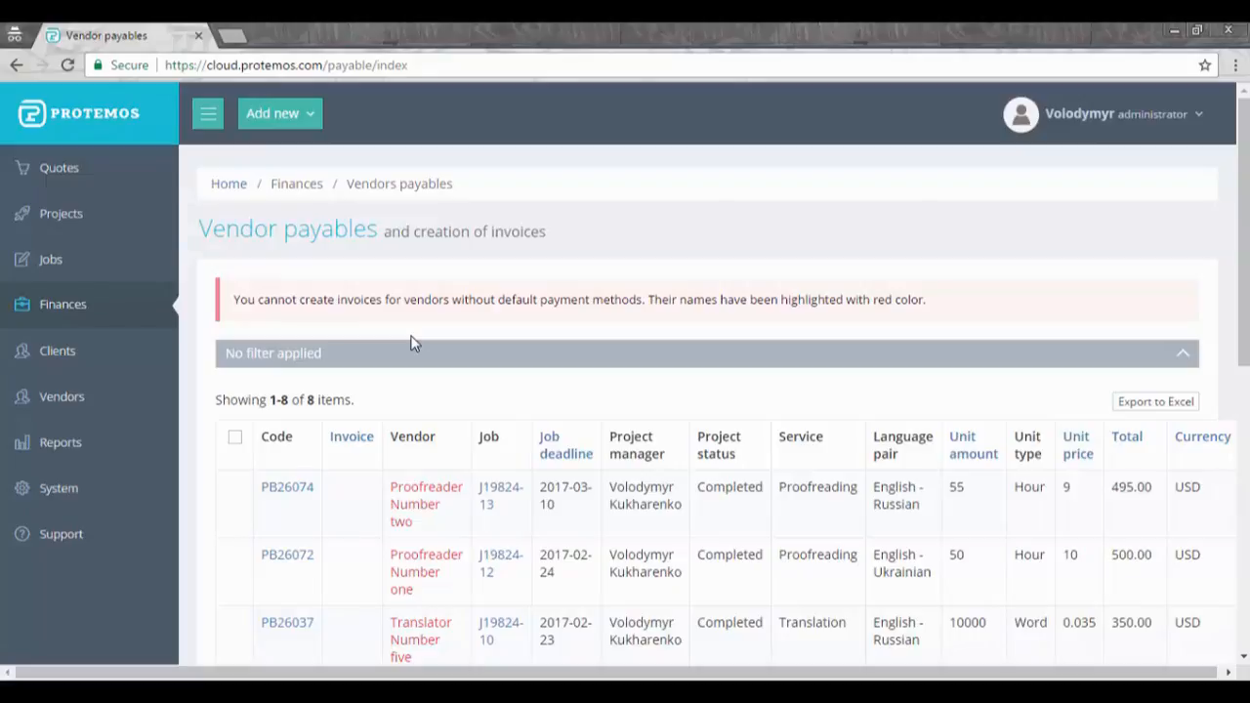
click(55, 401)
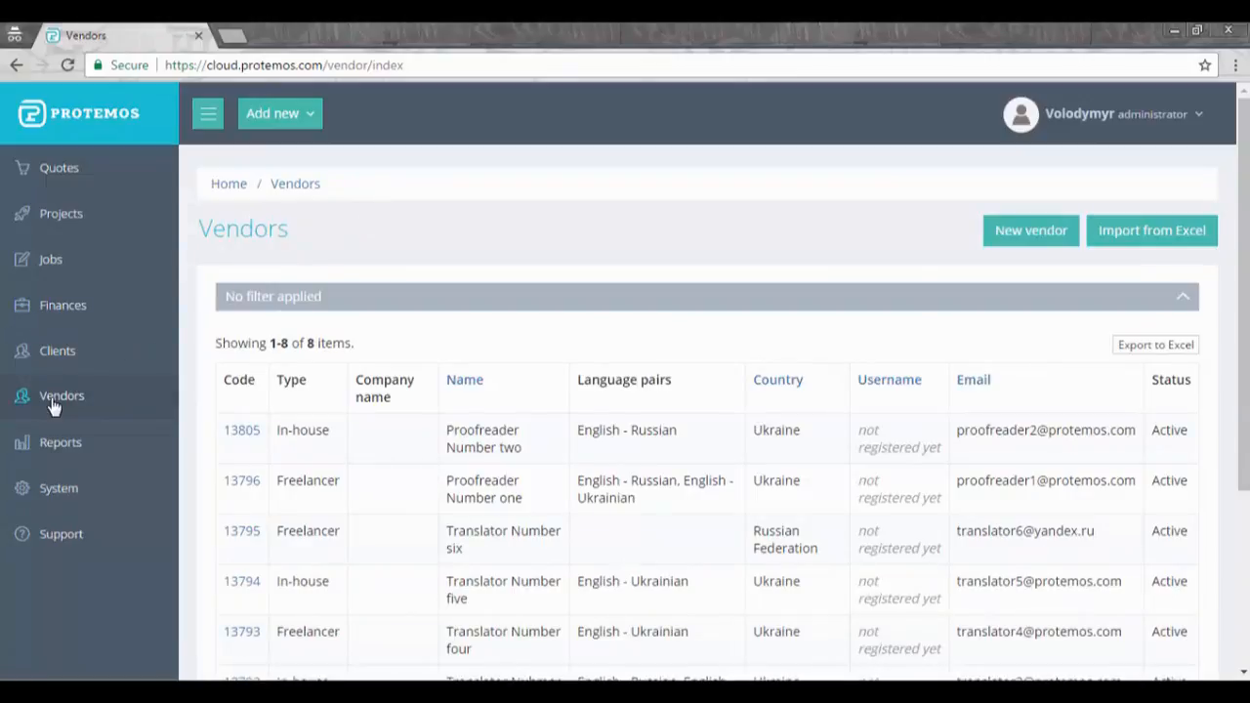
click(254, 436)
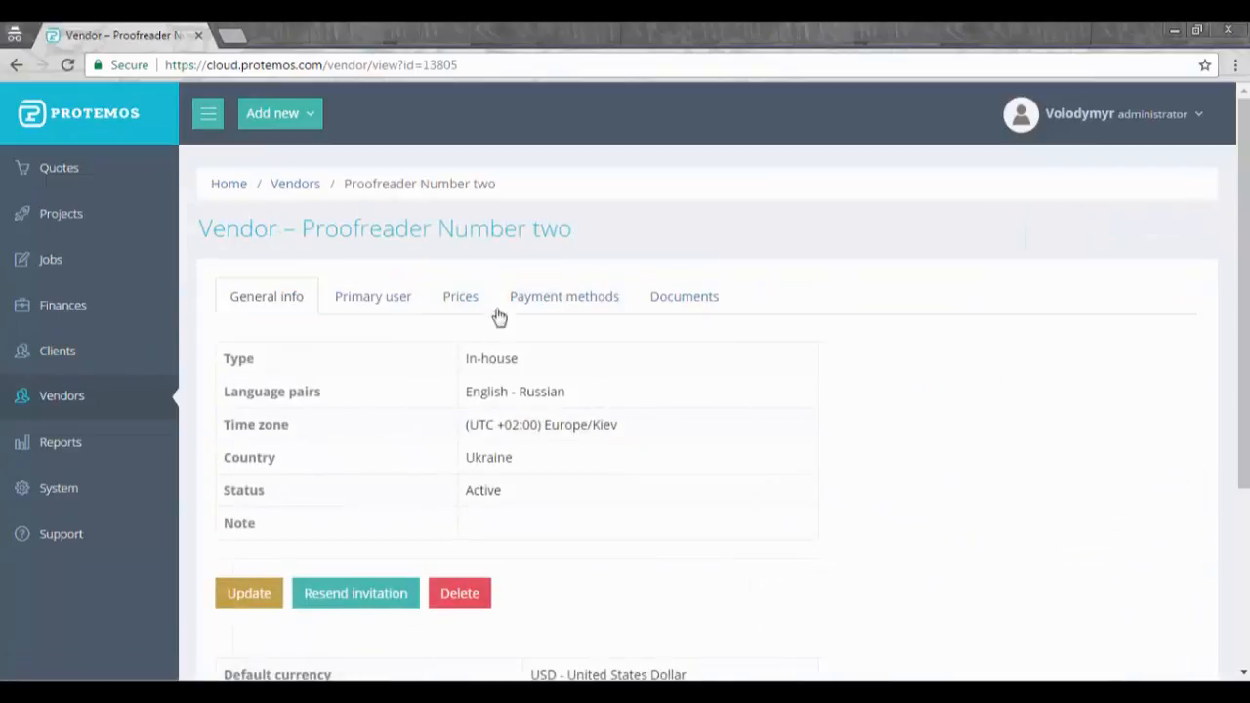
click(532, 300)
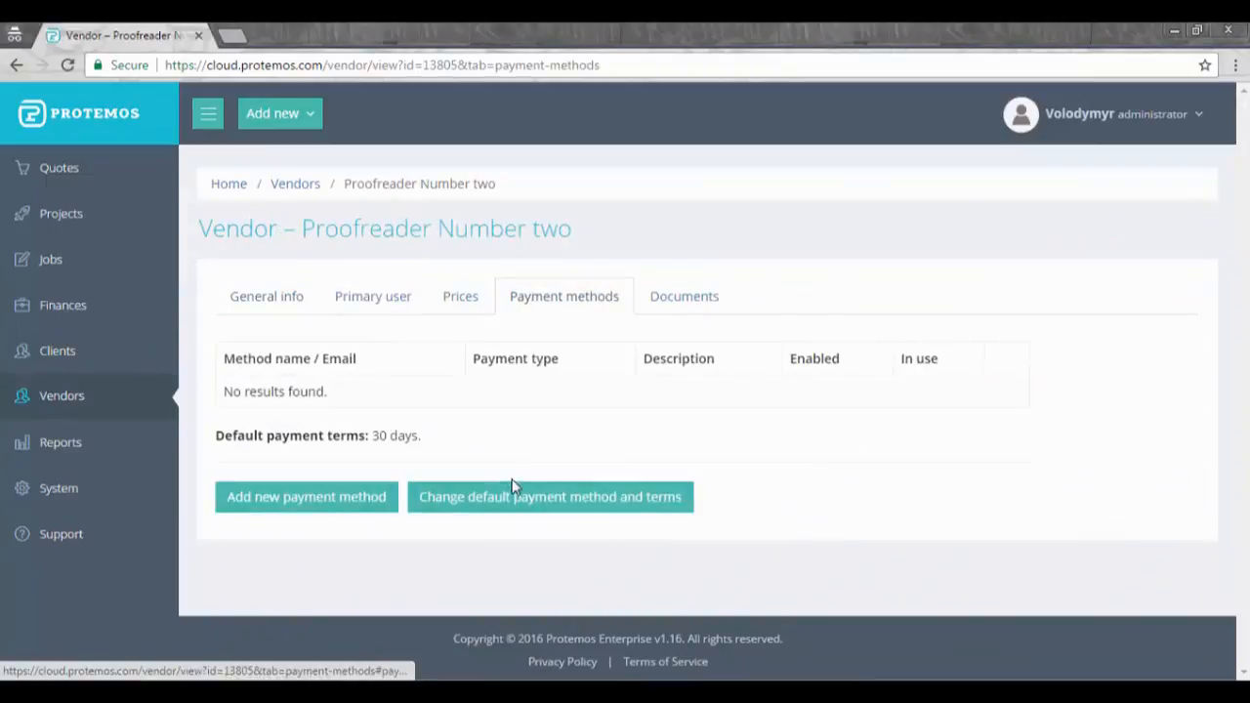
Step: Add a Skrill payment method to Proofreader Number two using the vendor's email as the method name, and save it
click(356, 498)
click(388, 303)
click(402, 371)
click(400, 344)
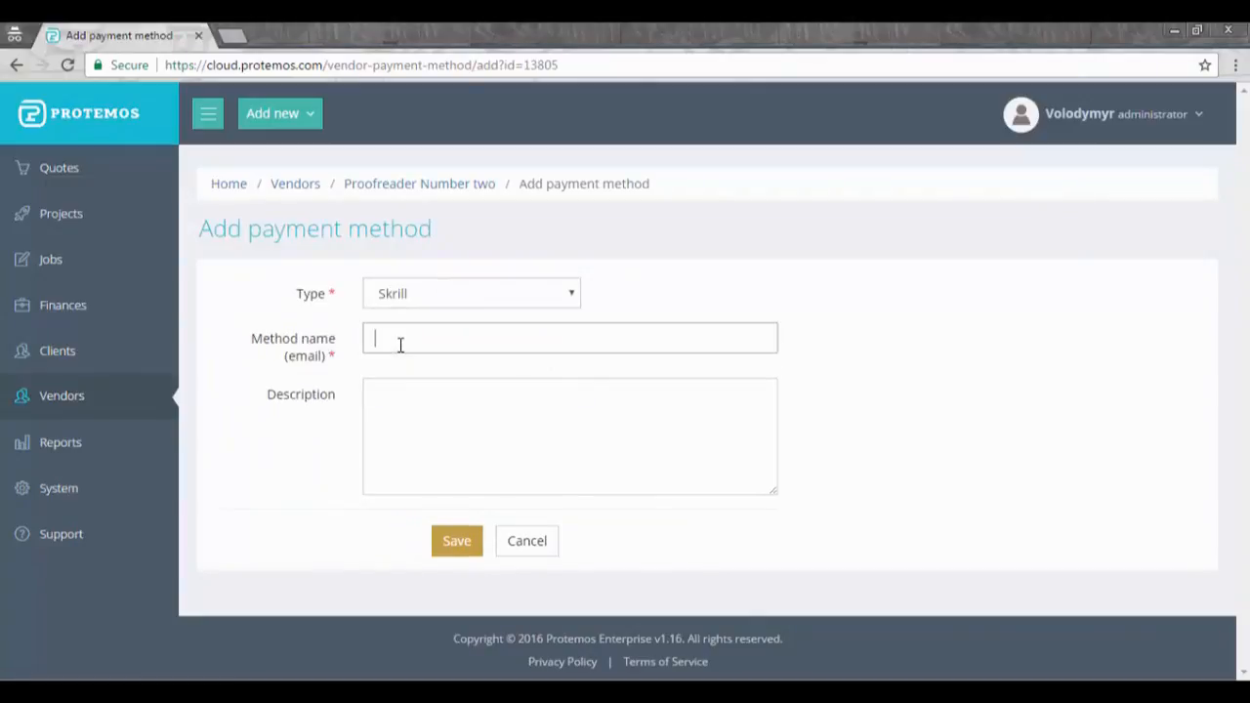
key(ctrl+v)
click(461, 545)
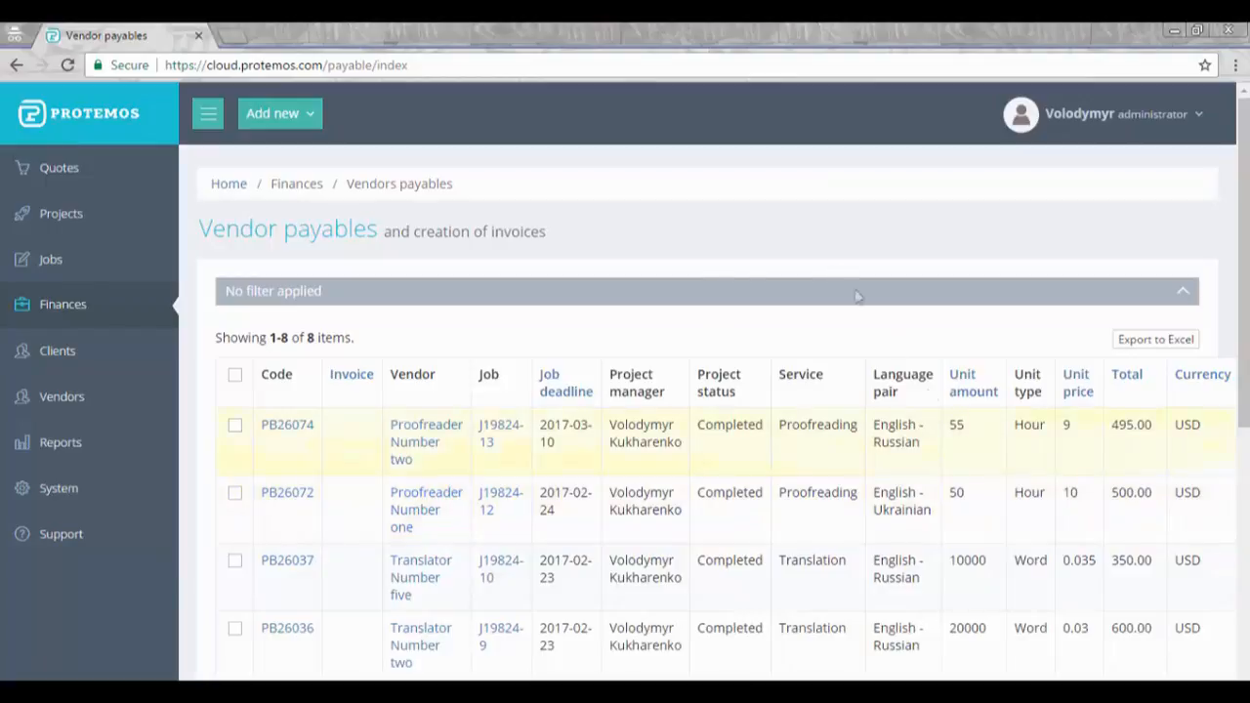
Step: Select all vendor payables on the page and create vendor invoices from them
click(234, 376)
scroll(232, 398, down, 4)
scroll(233, 399, down, 1)
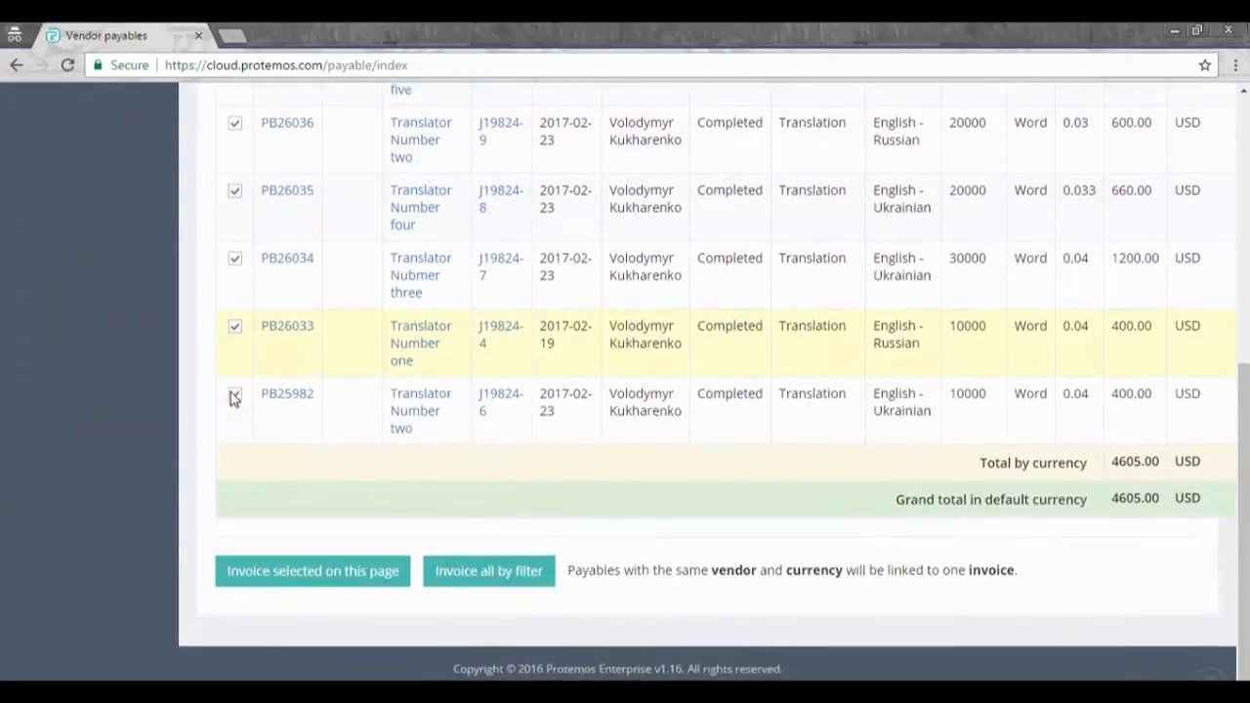
click(340, 582)
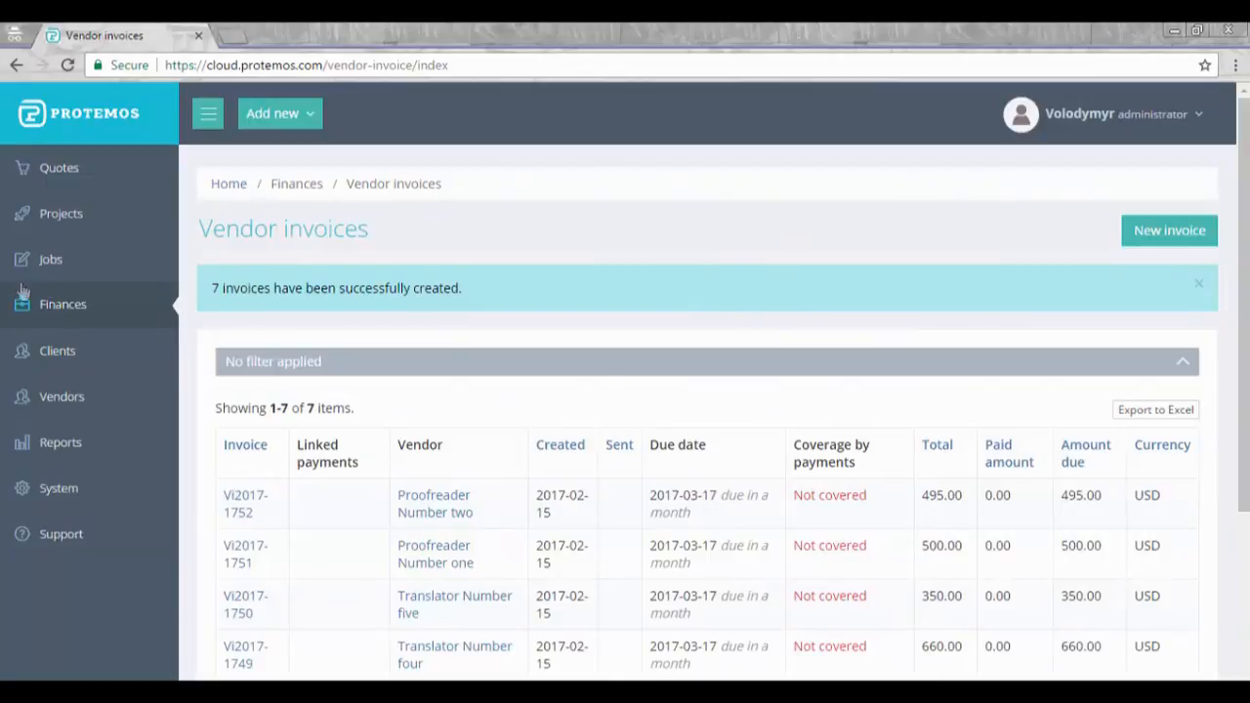
Step: Record a vendor payment of 500.00 USD to Proofreader Number one, linked to the uncovered invoice, and review the saved payment
mouse_move(45, 312)
mouse_move(298, 347)
click(458, 408)
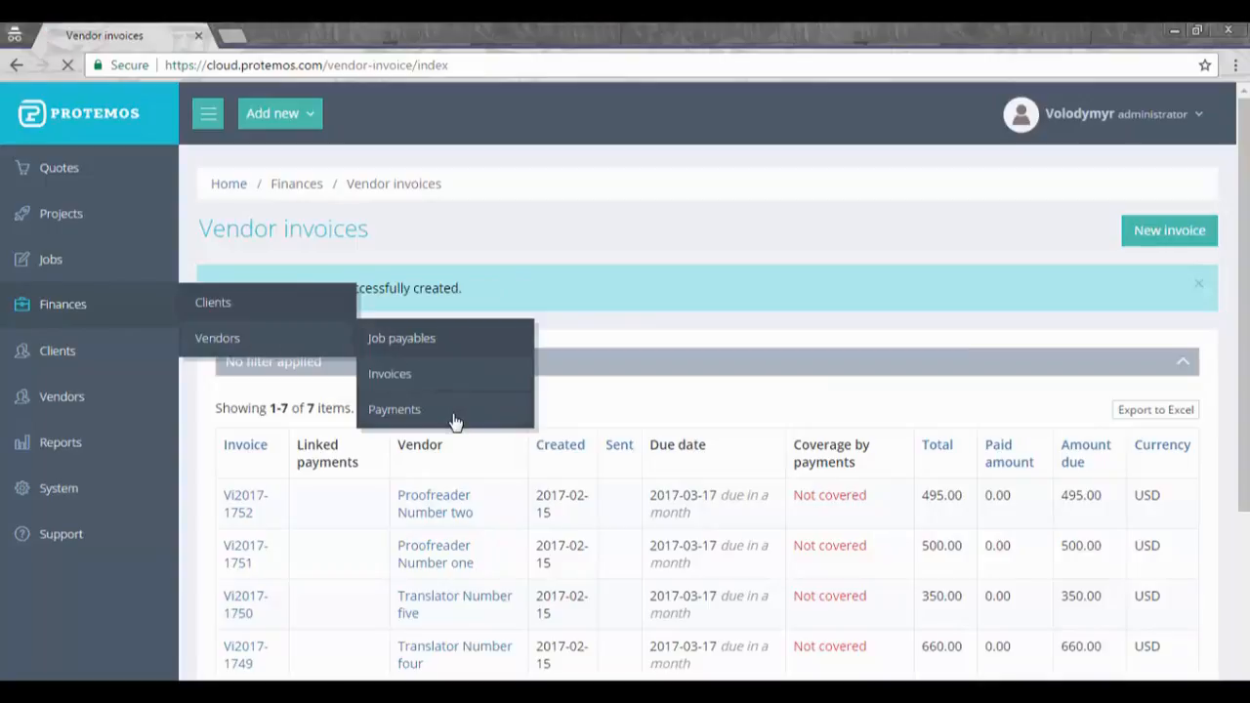
click(1155, 240)
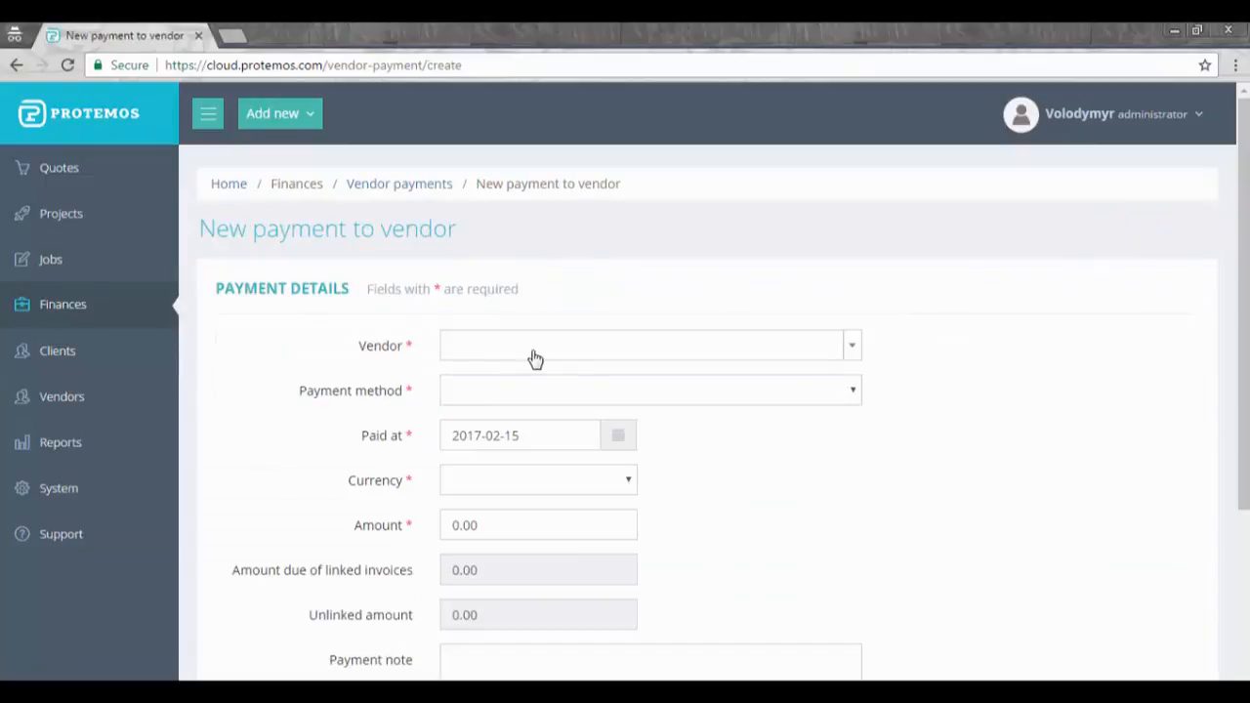
click(530, 350)
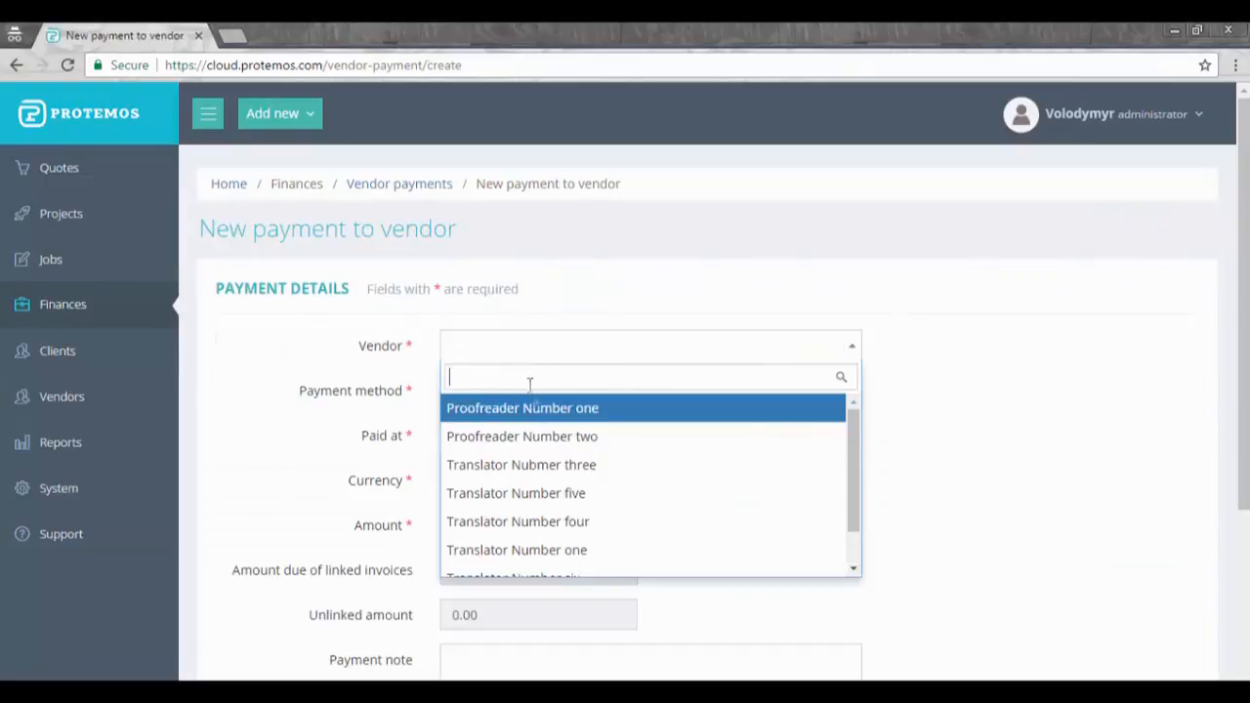
click(544, 414)
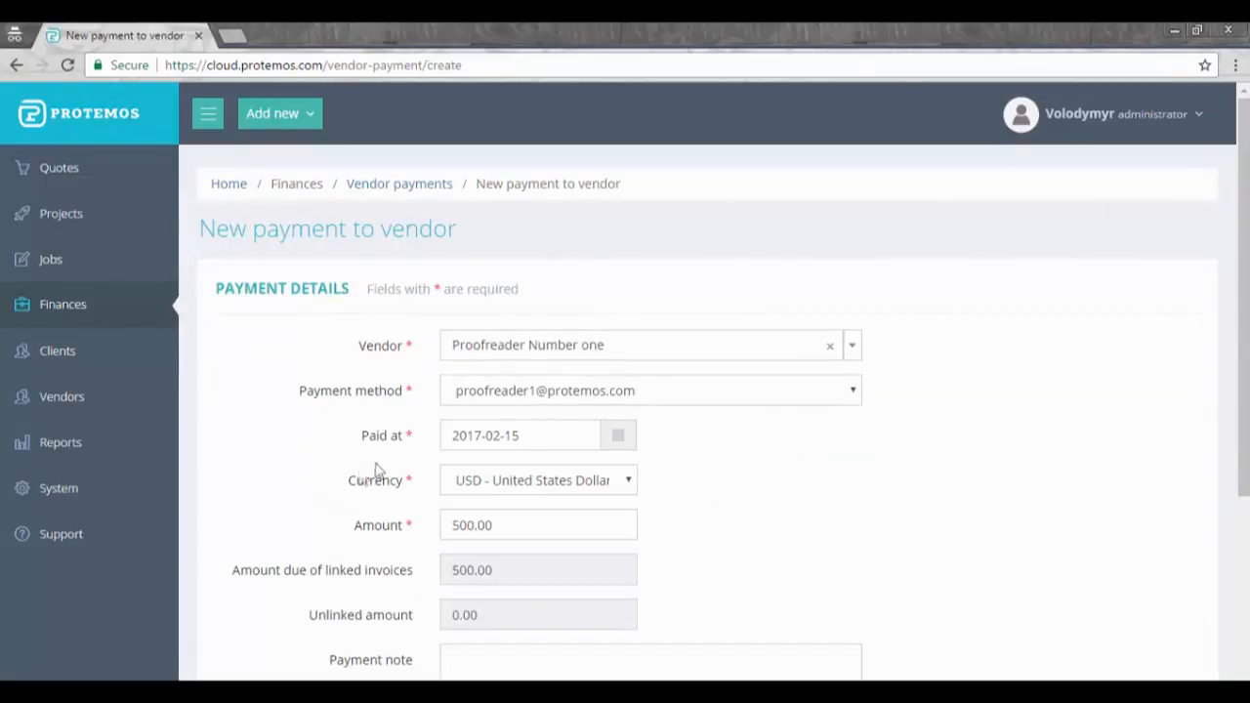
scroll(376, 472, down, 3)
scroll(376, 472, down, 1)
click(674, 600)
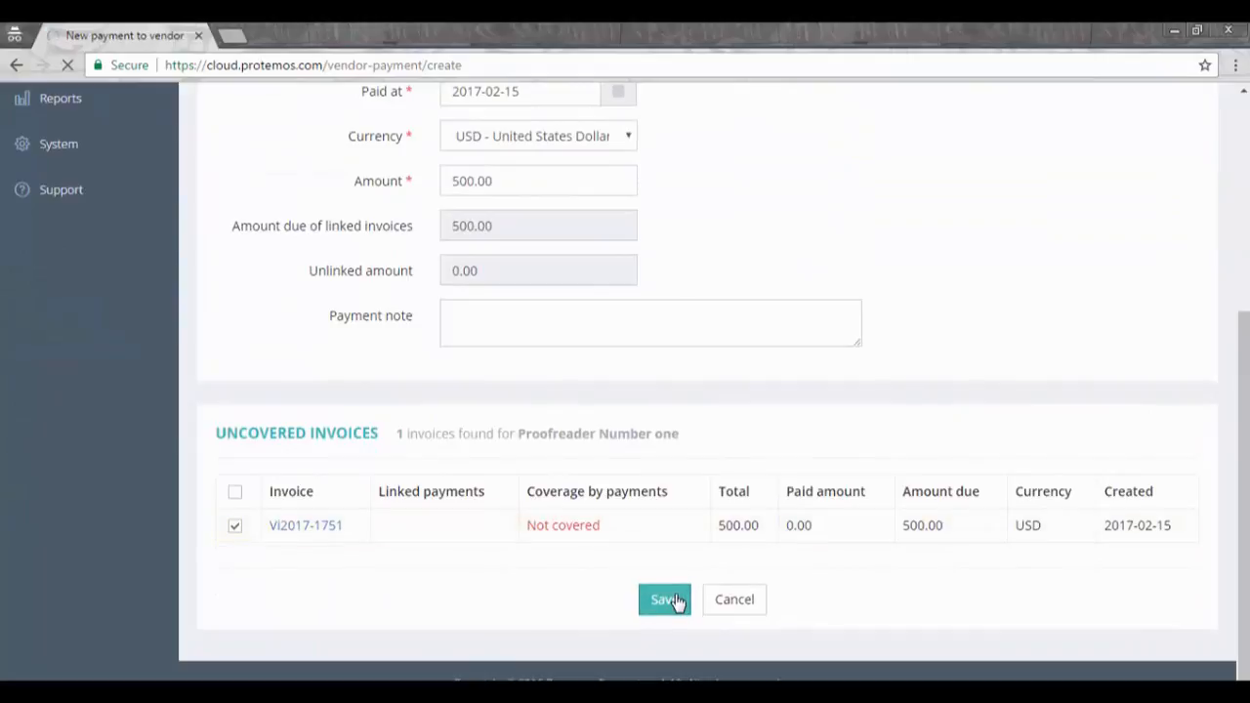
scroll(679, 602, down, 1)
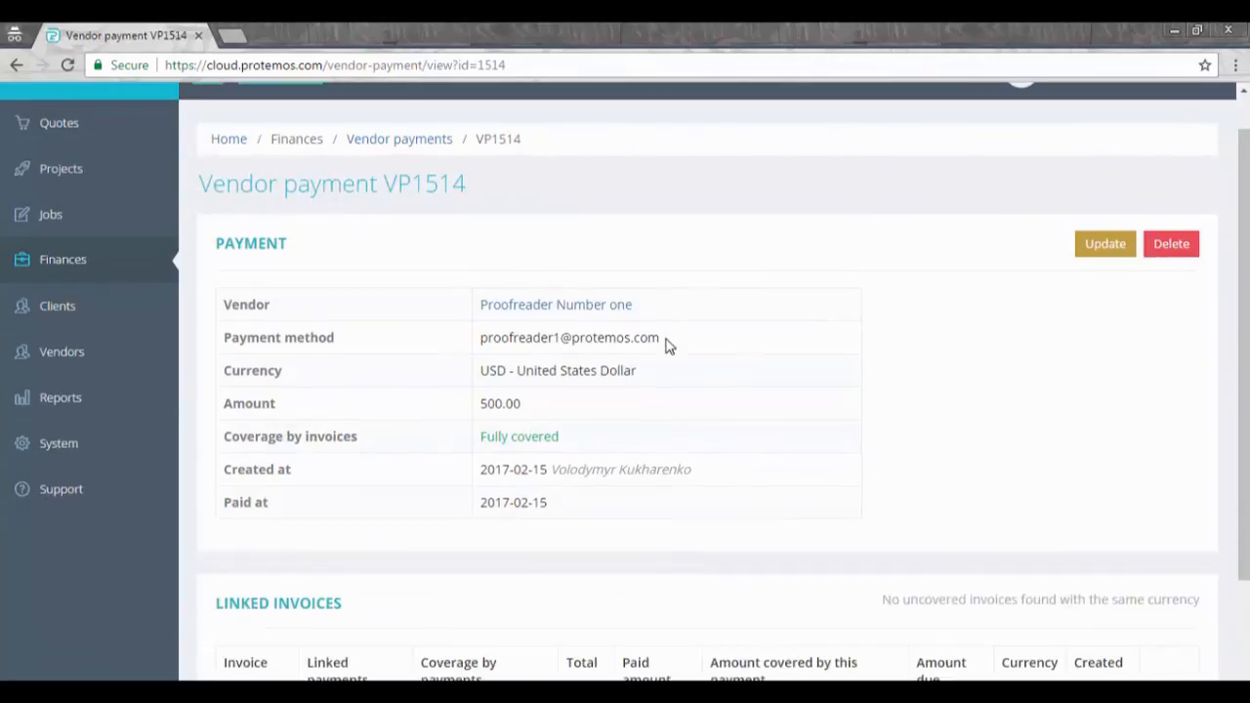
scroll(679, 602, down, 4)
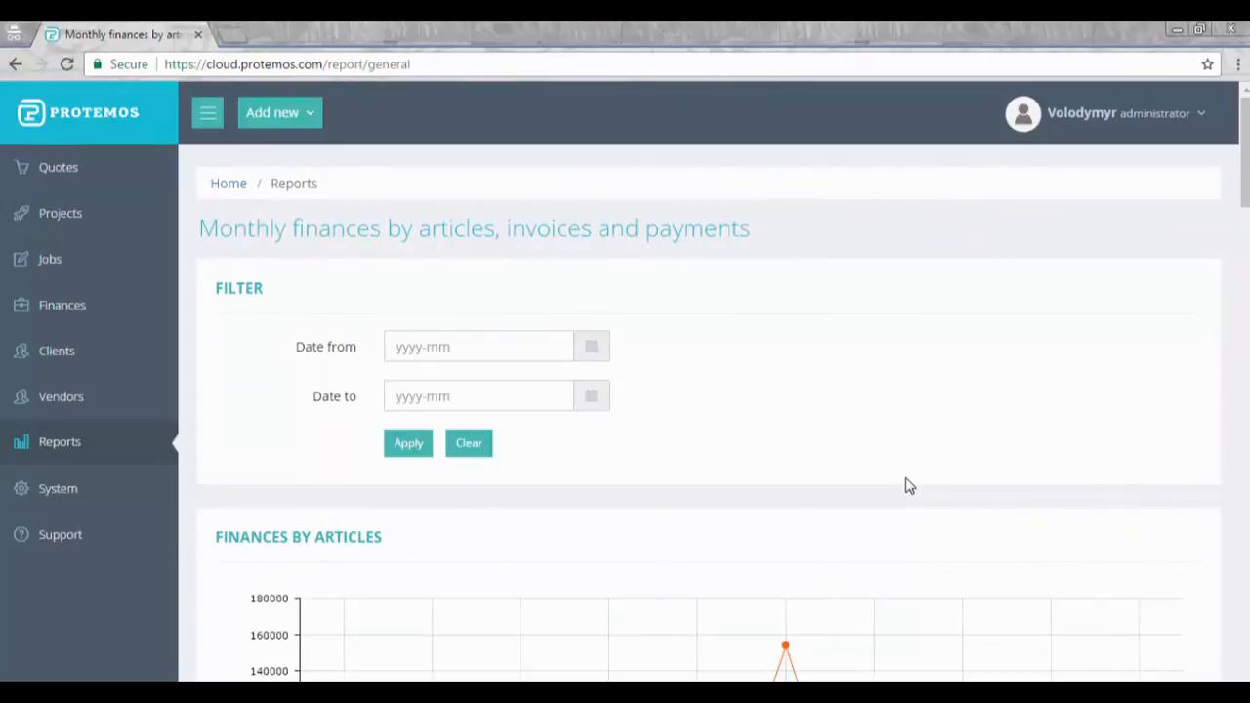
Step: Look through the charts and monthly tables of the general finances report by articles and invoices
scroll(908, 485, down, 6)
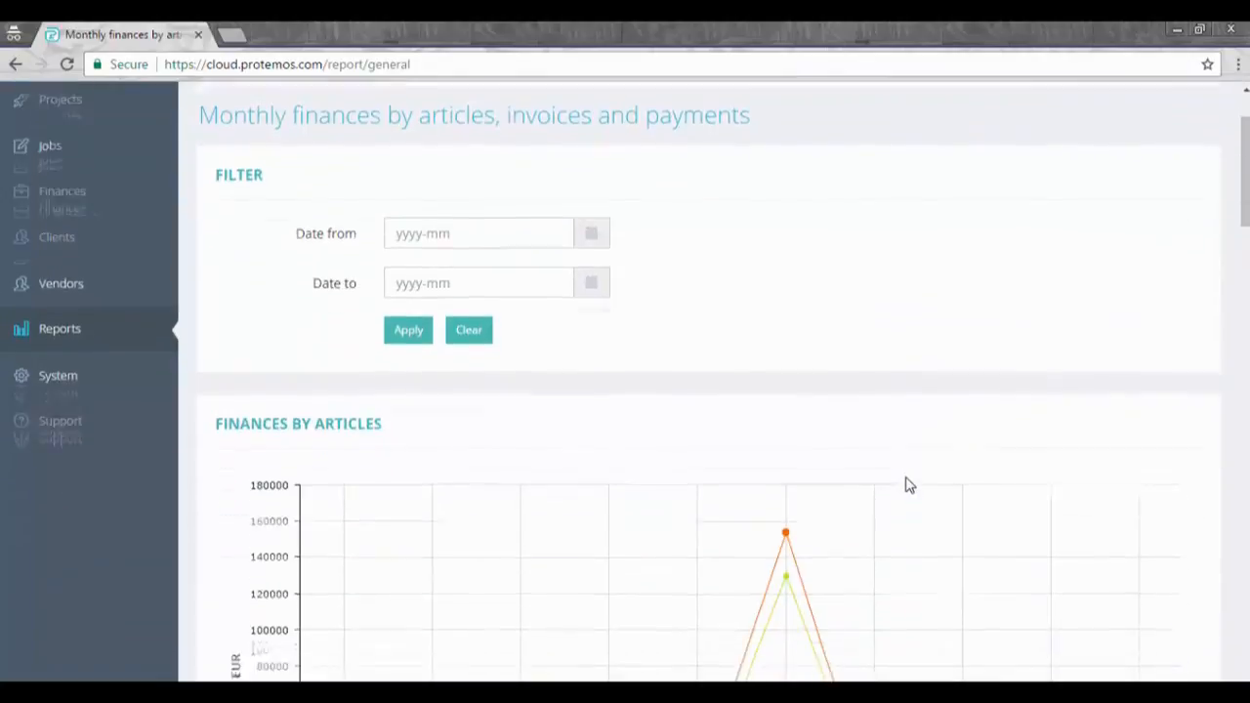
scroll(909, 485, down, 6)
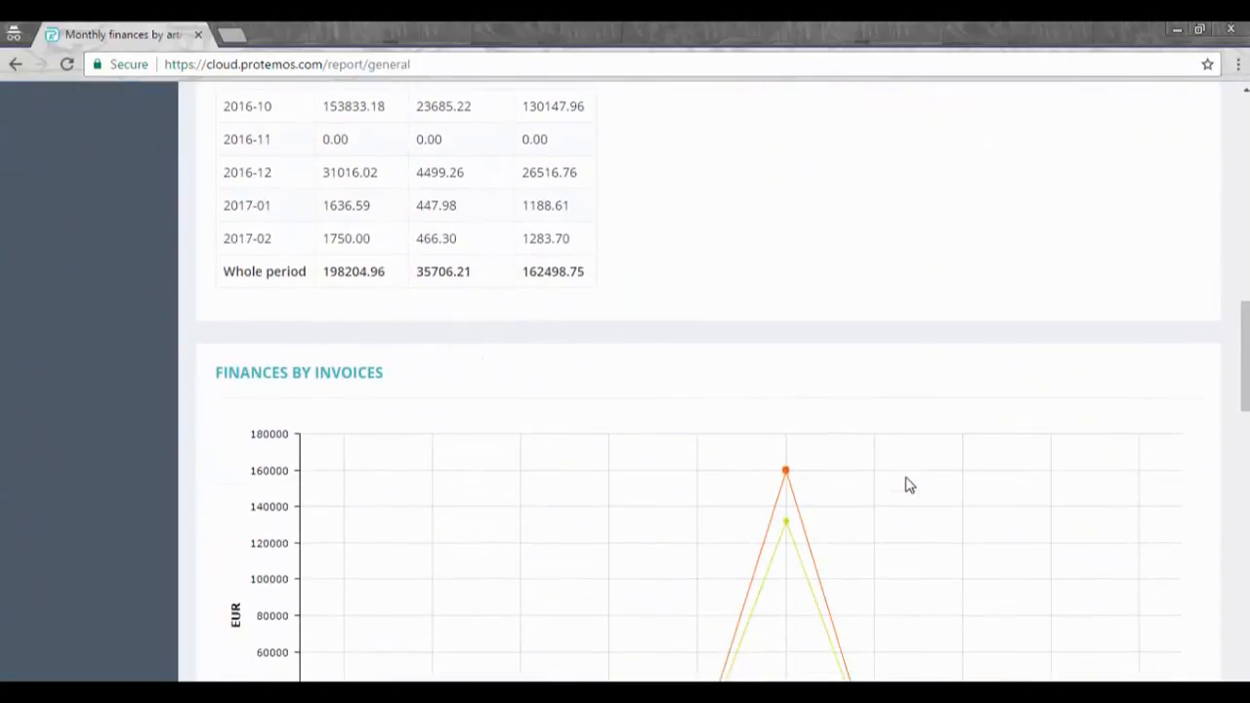
scroll(909, 485, up, 12)
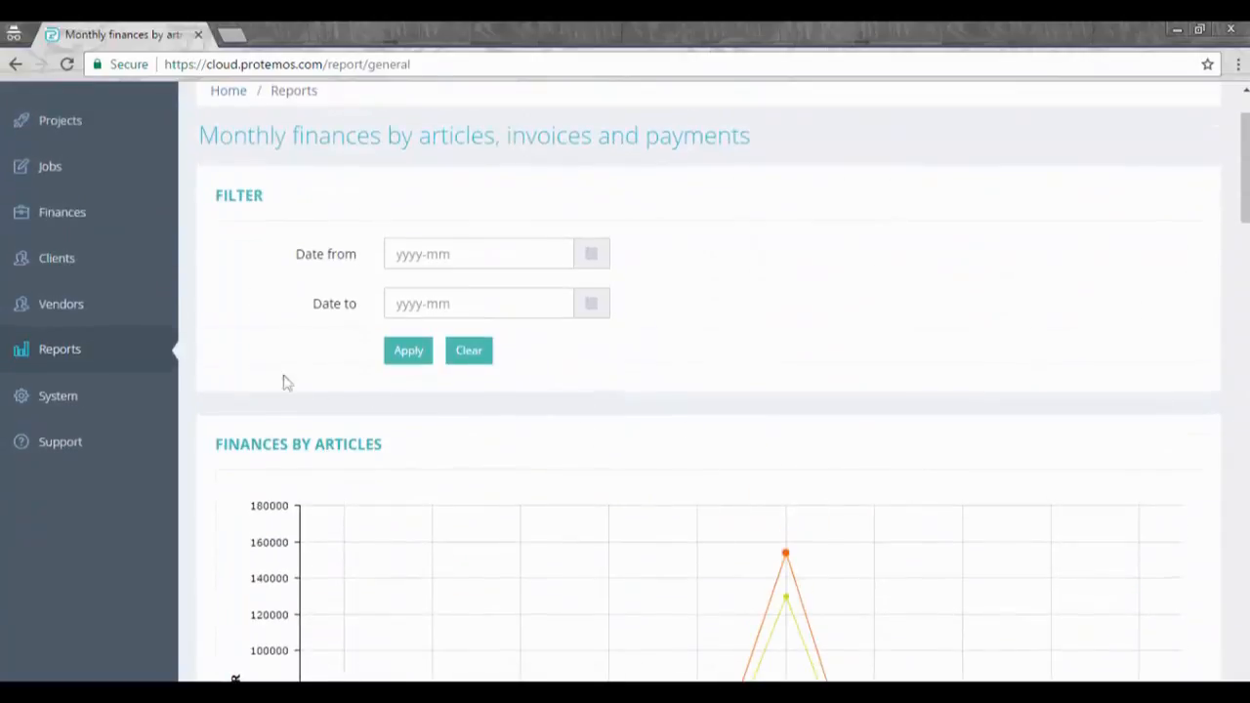
Step: Open the managers' finances by projects report and examine its income and income share charts
mouse_move(111, 355)
mouse_move(247, 429)
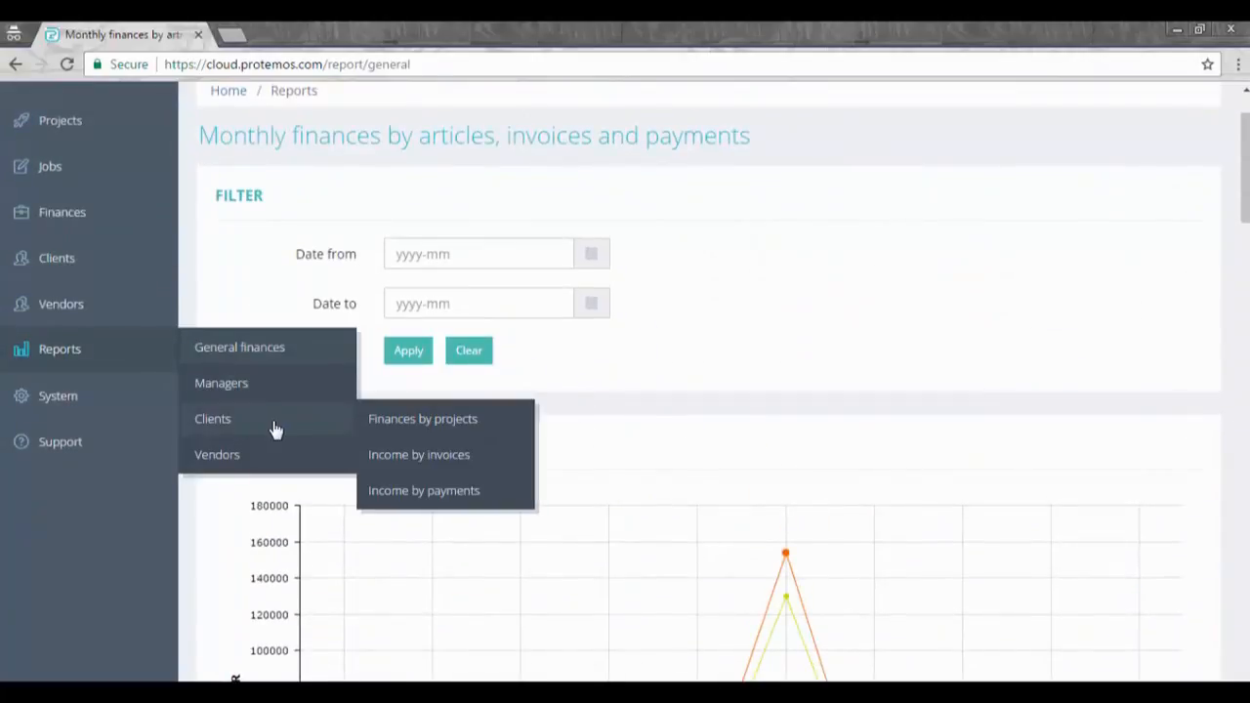
mouse_move(270, 401)
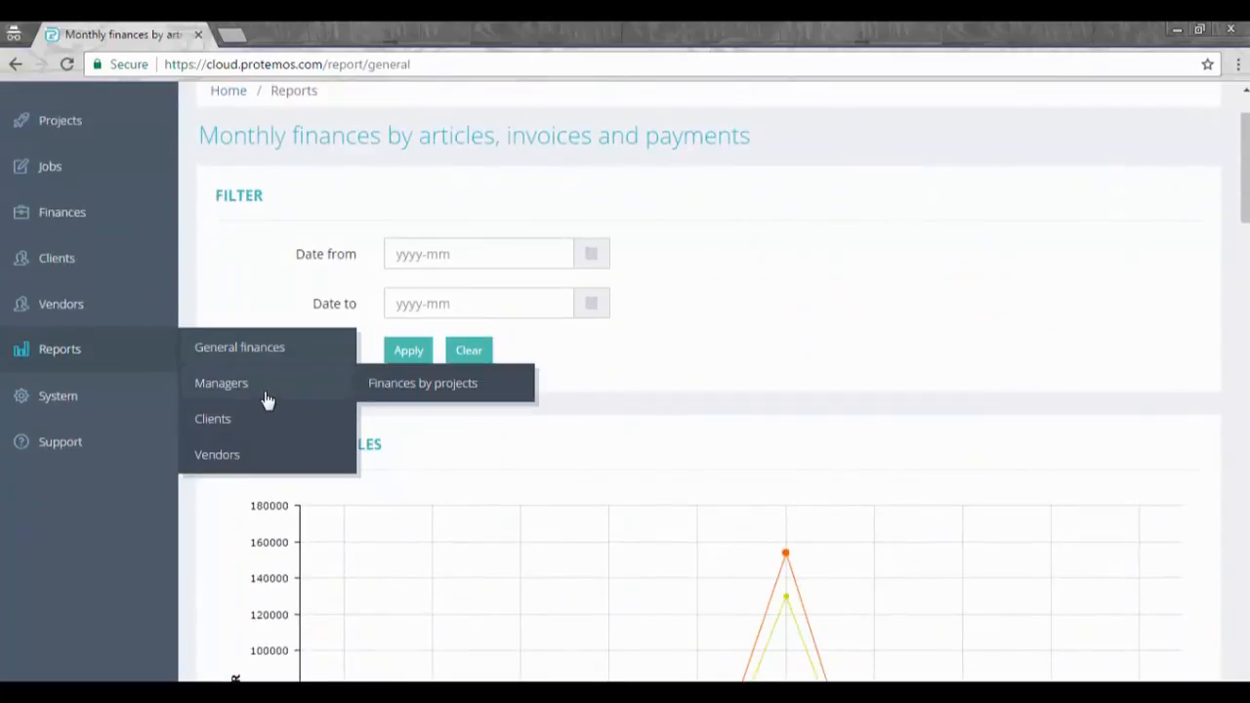
click(393, 391)
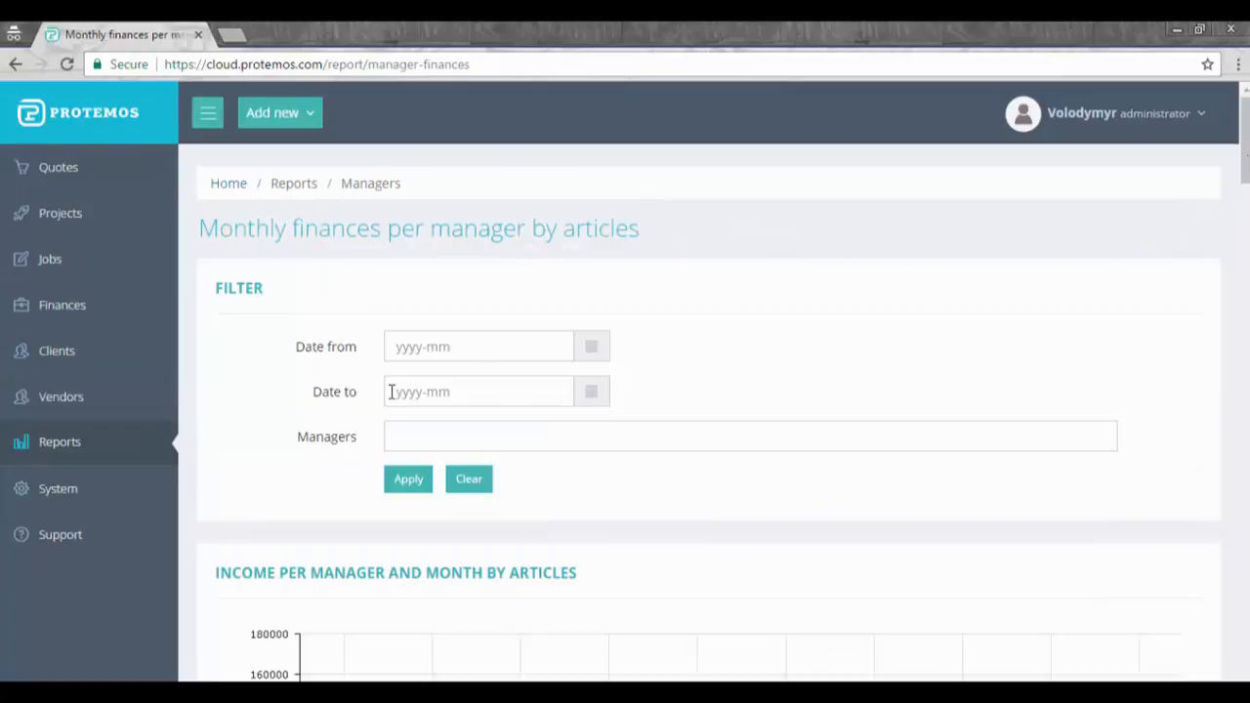
drag(1245, 154, 1245, 361)
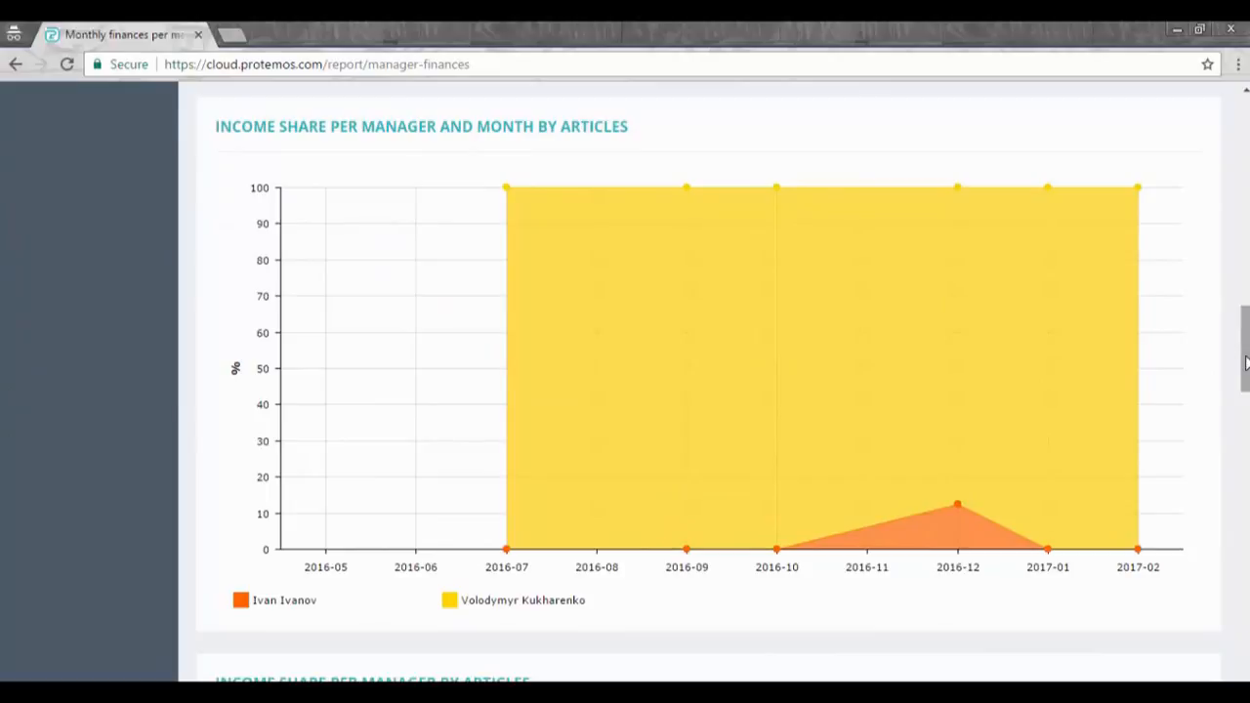
drag(1245, 363, 1245, 102)
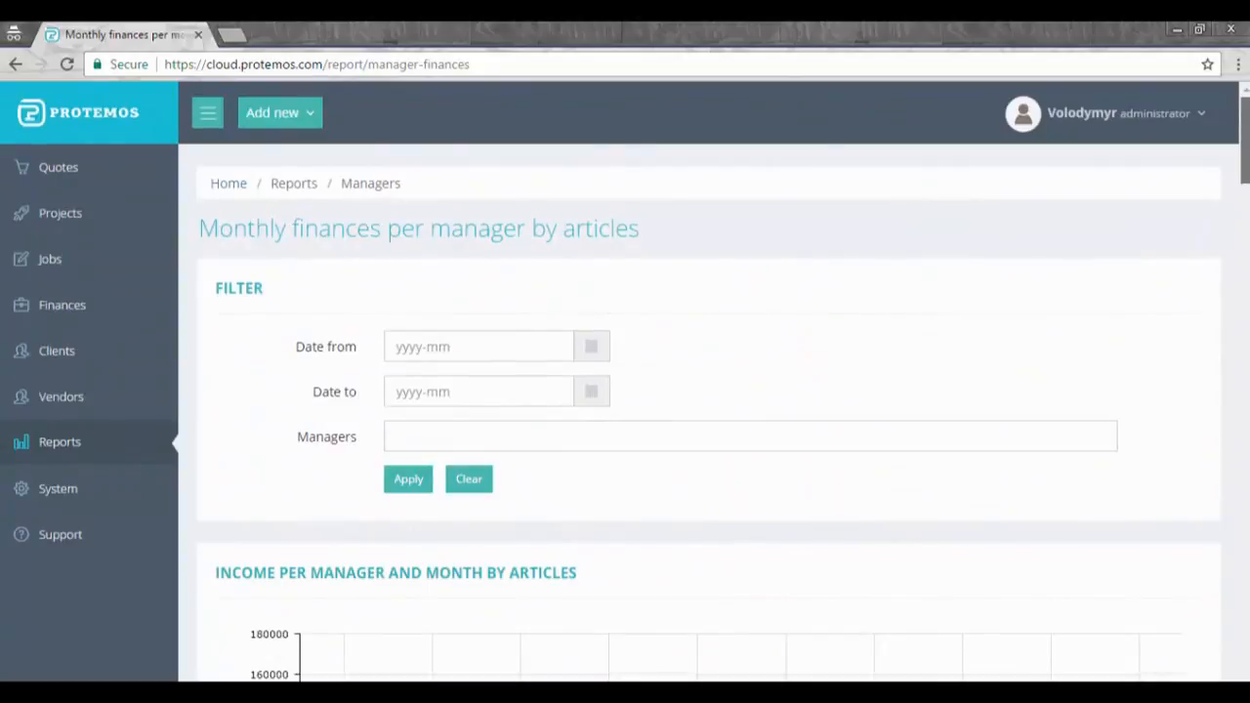